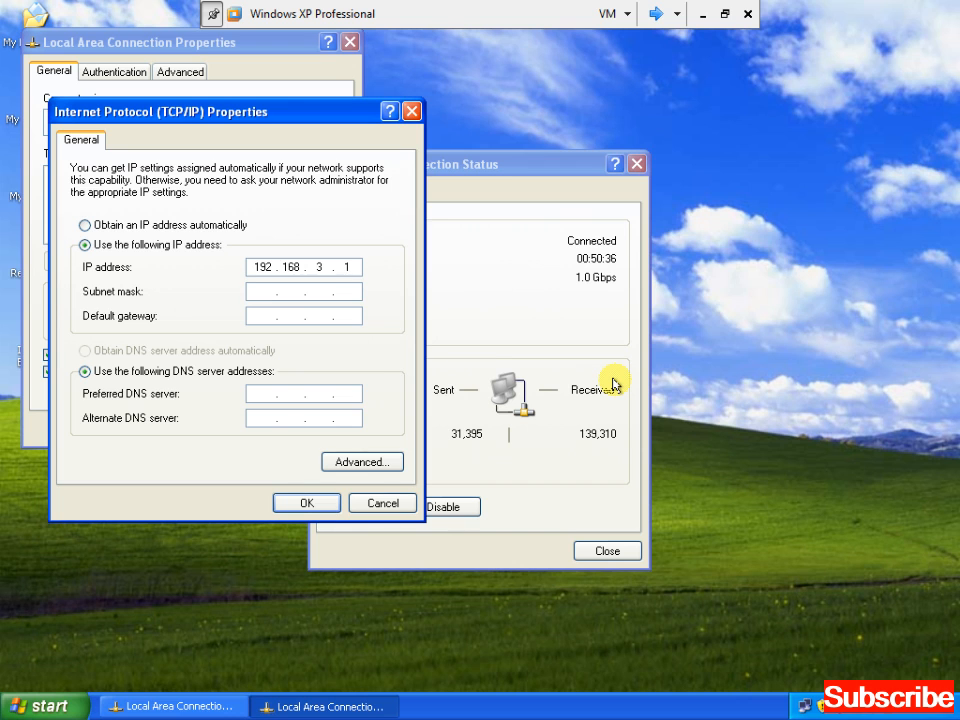
Fill in the default subnet mask 255.255.255.0 for the 192.168.3.1 address
key("Tab")
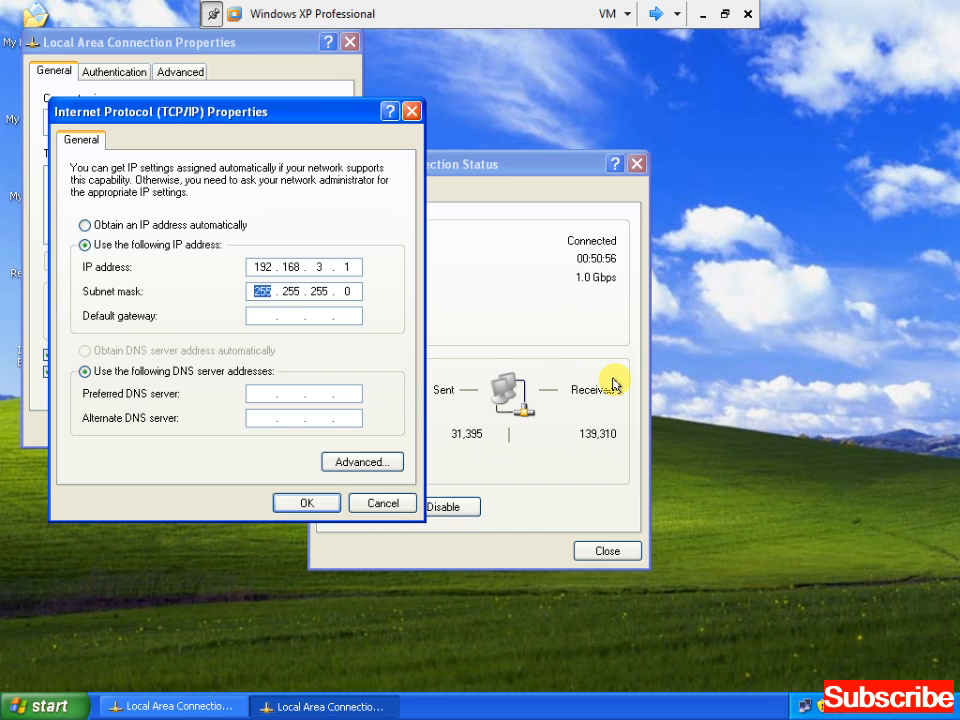
Confirm the 192.168.3.1 / 255.255.255.0 settings and close the TCP/IP, connection Properties and Status dialogs
left_click(310, 506)
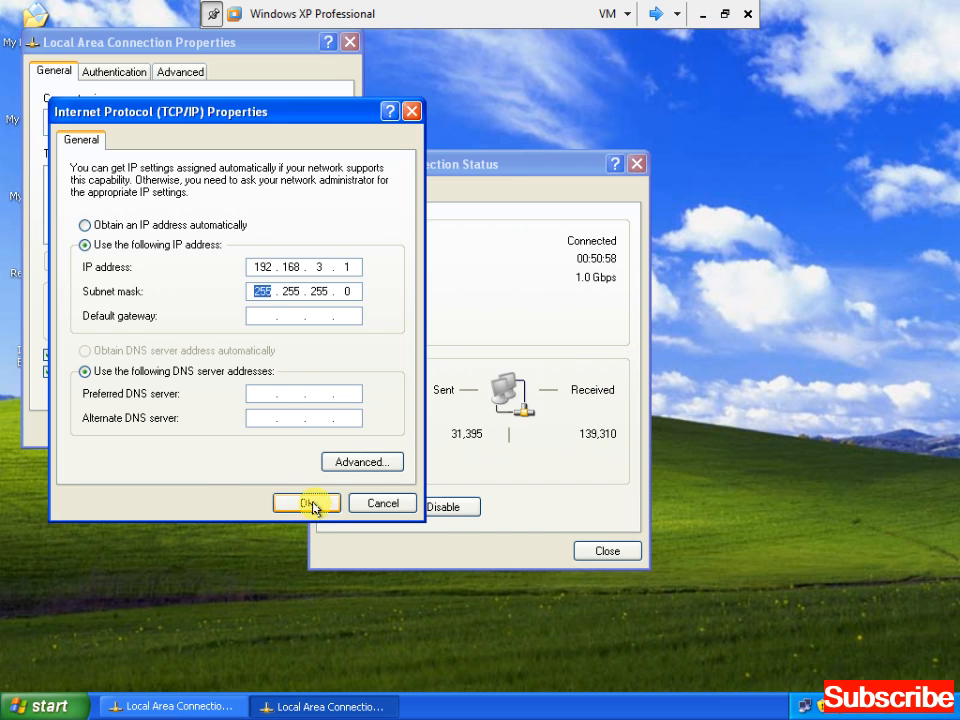
left_click(250, 429)
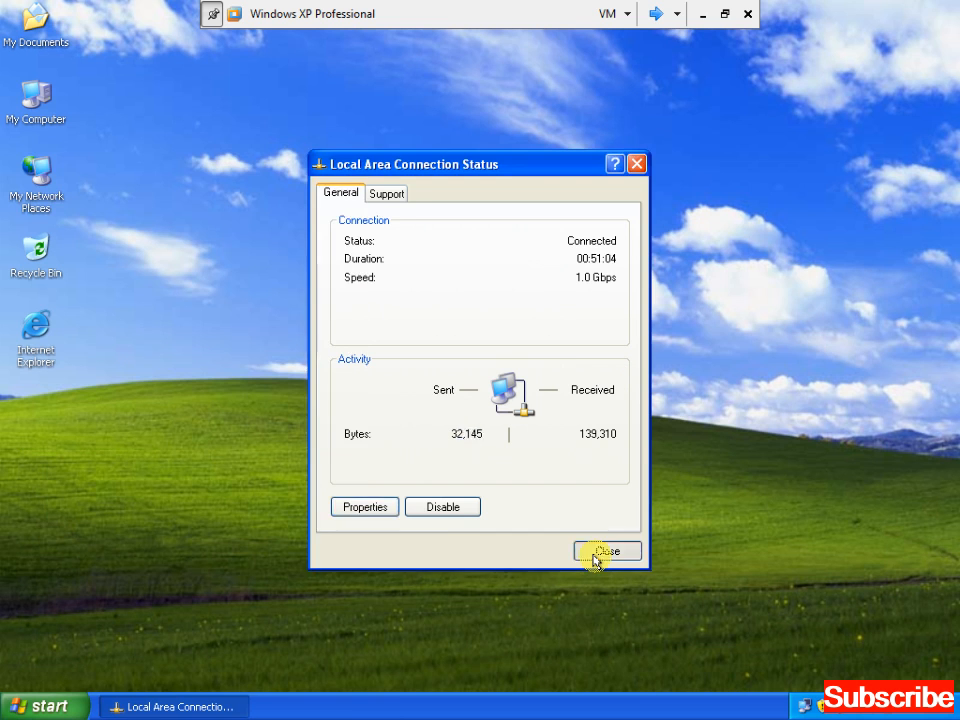
left_click(594, 555)
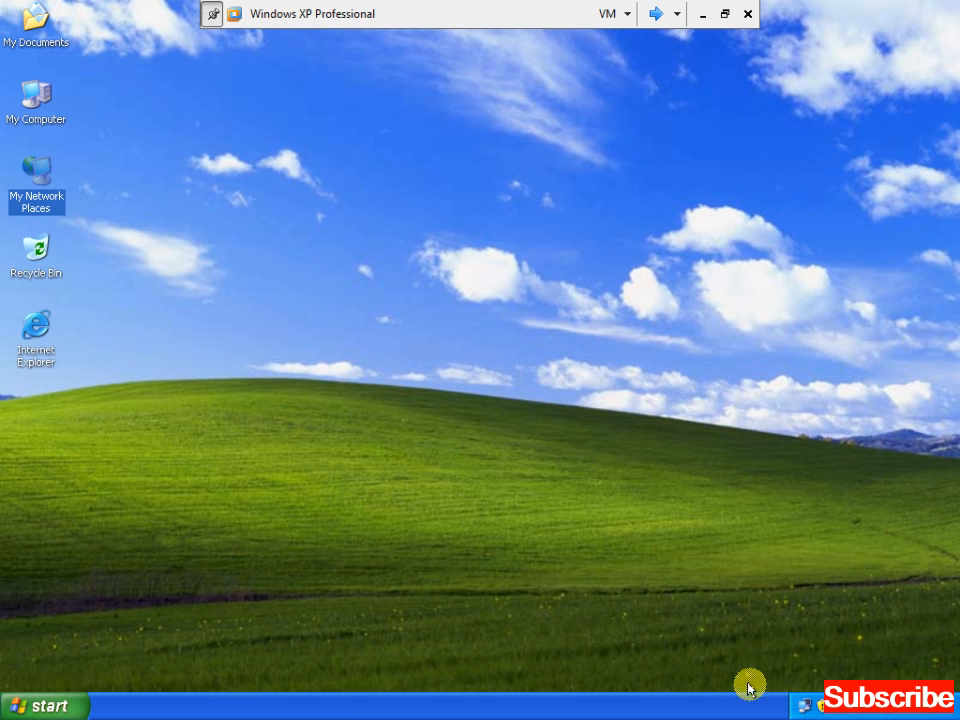
left_click(801, 706)
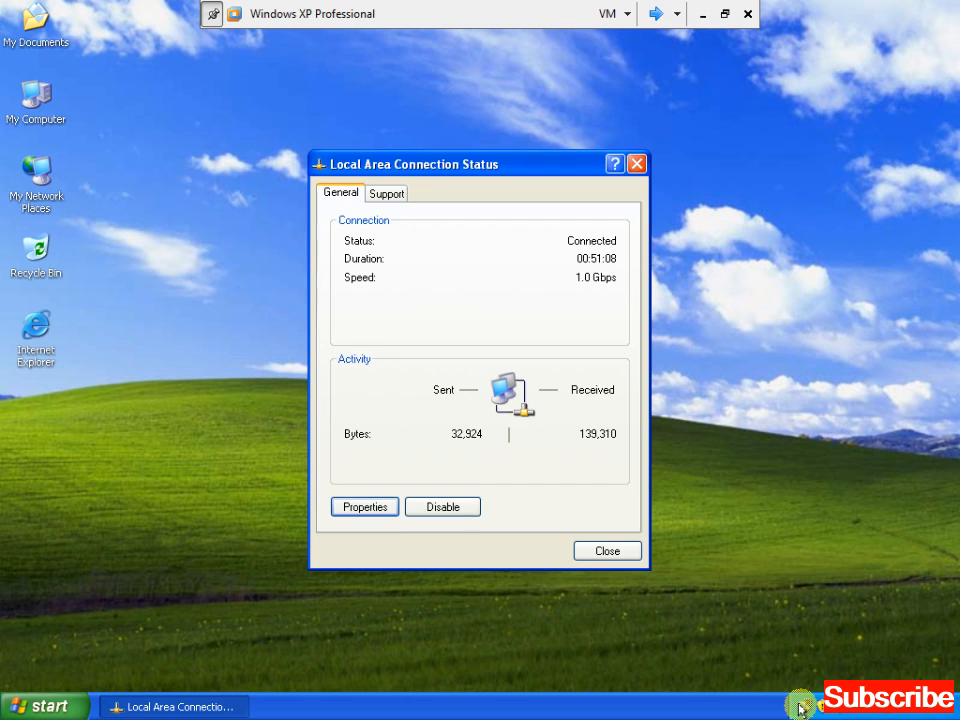
left_click(382, 199)
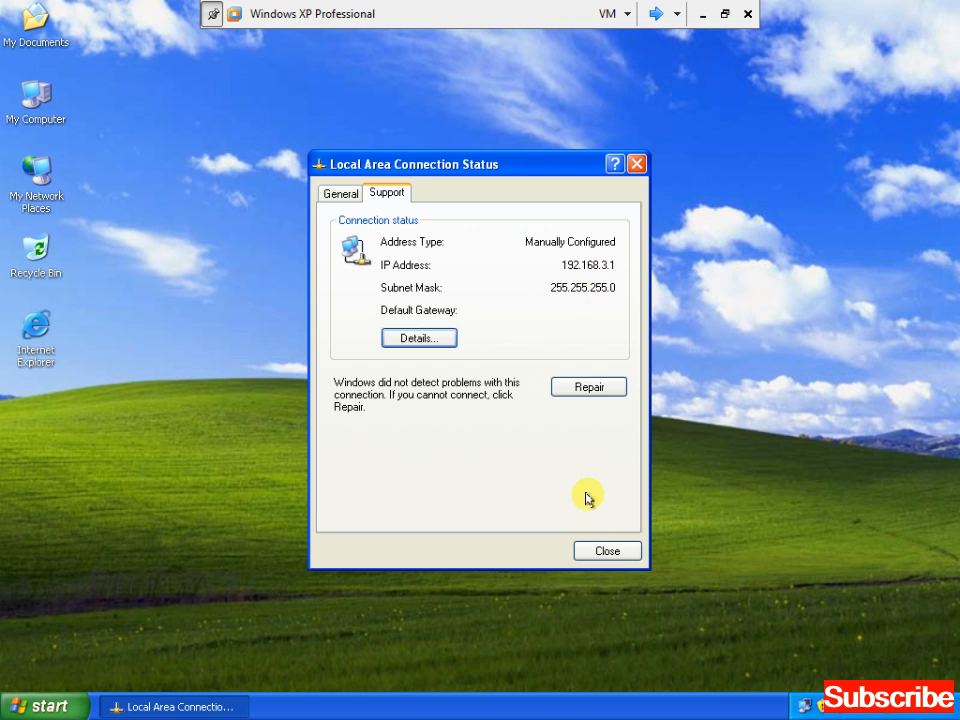
left_click(605, 551)
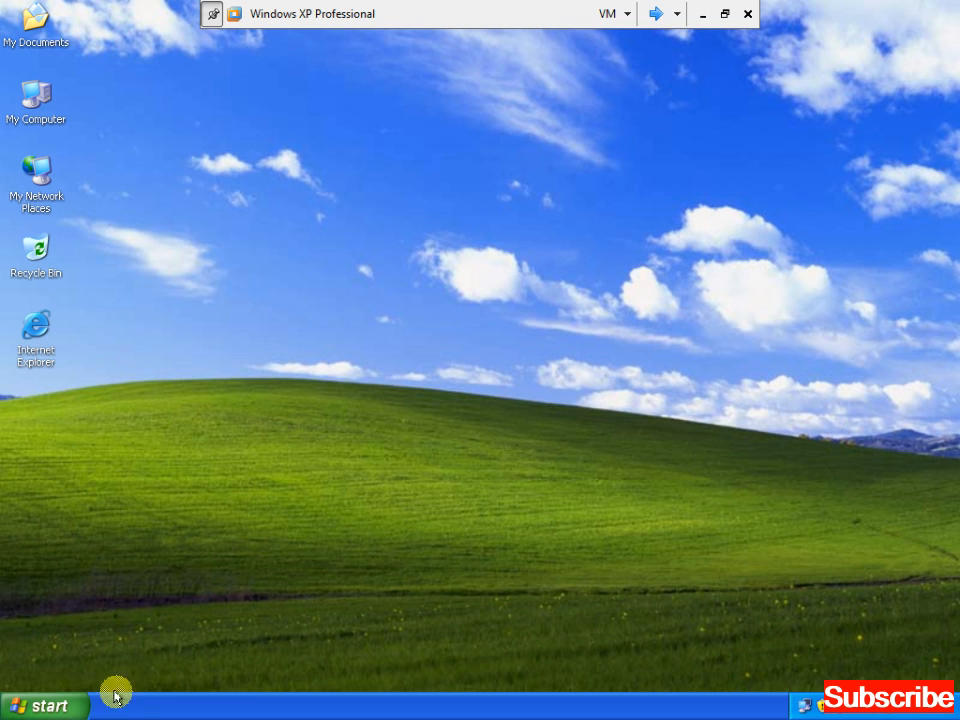
left_click(45, 706)
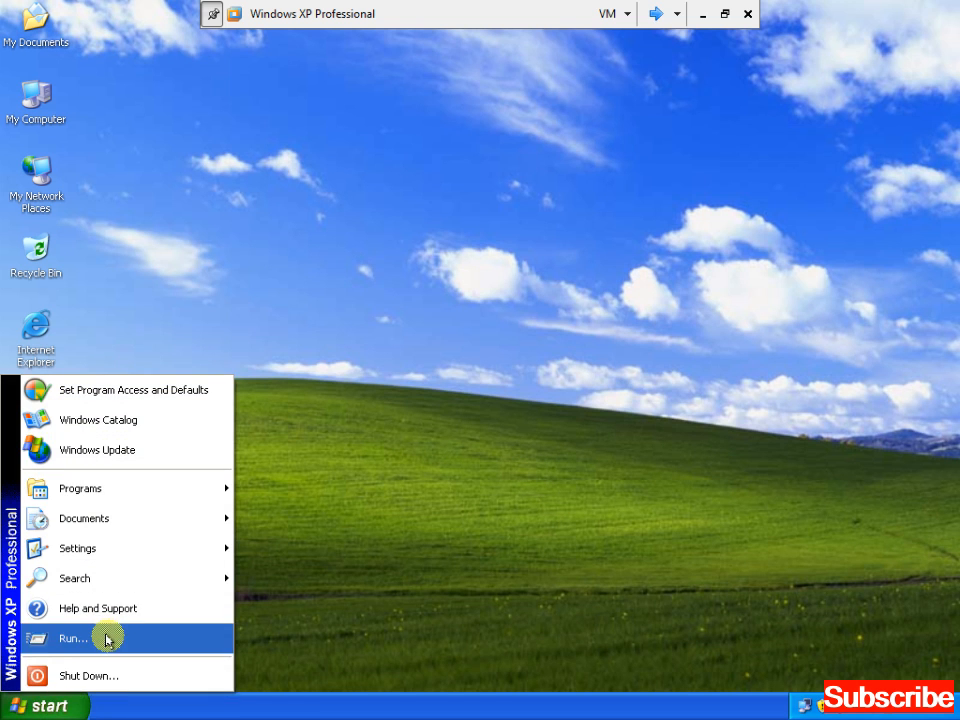
left_click(107, 640)
type("cmd")
key("Return")
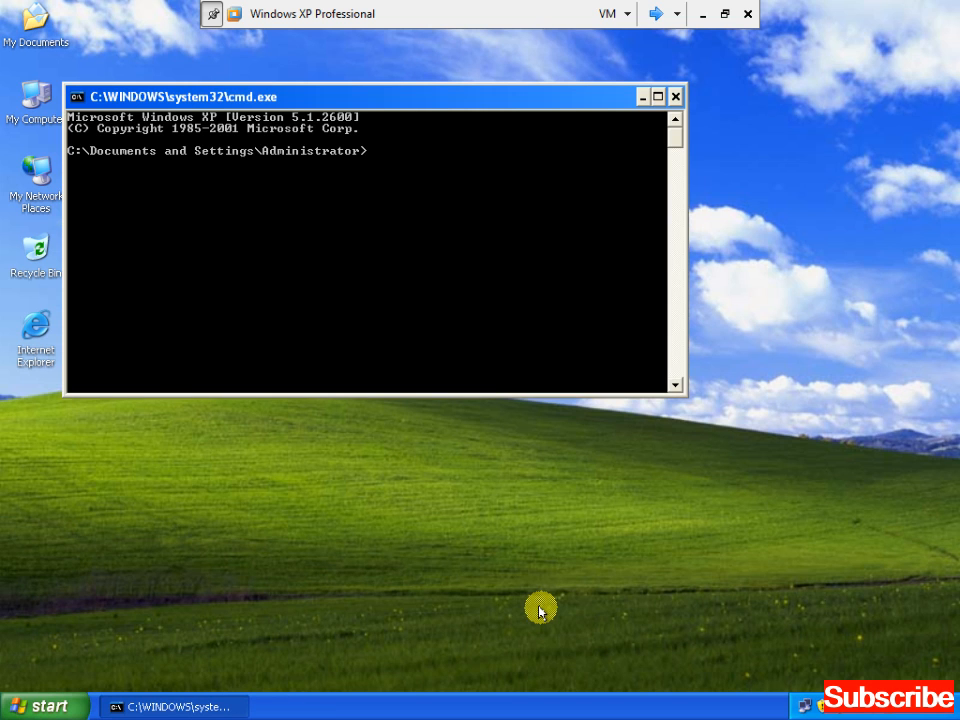
type("ipconfig")
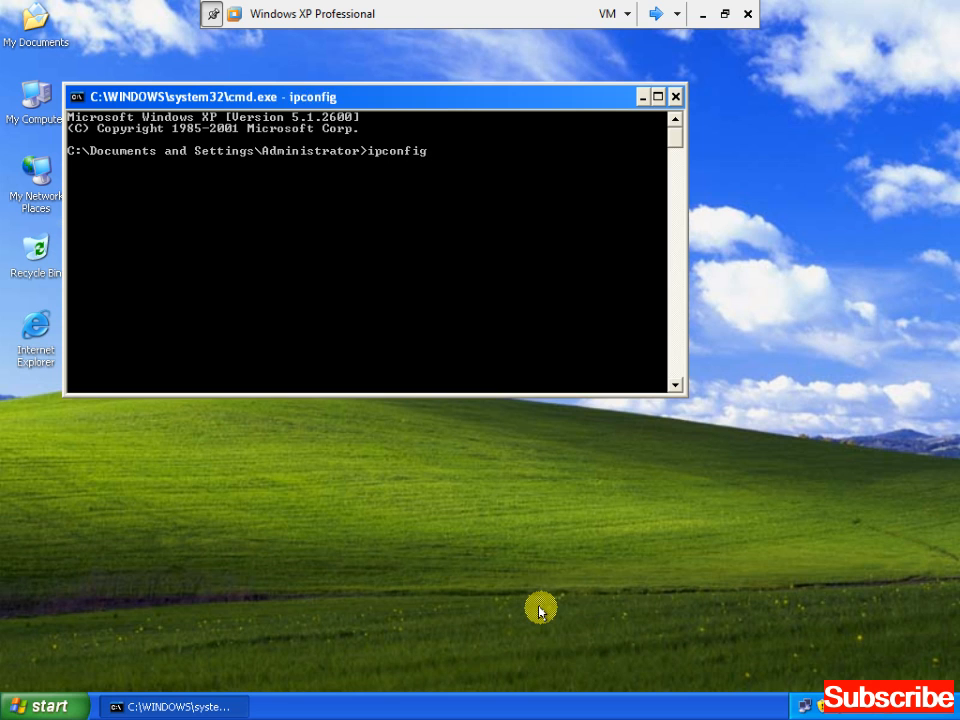
key("Return")
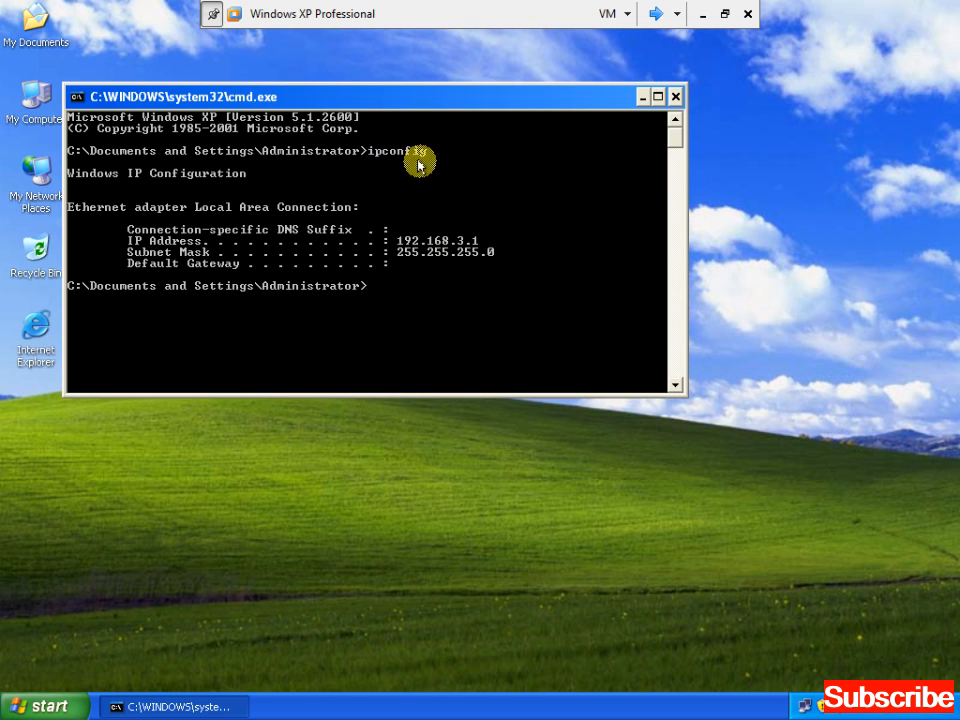
type("cls")
key("Return")
type("ip")
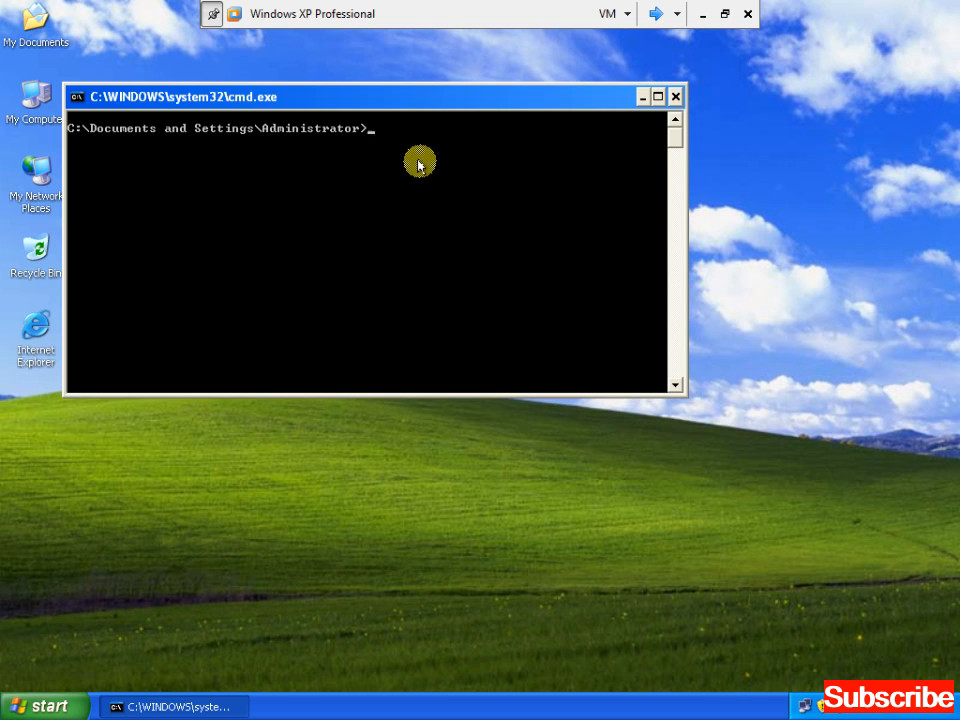
type("config")
key("Return")
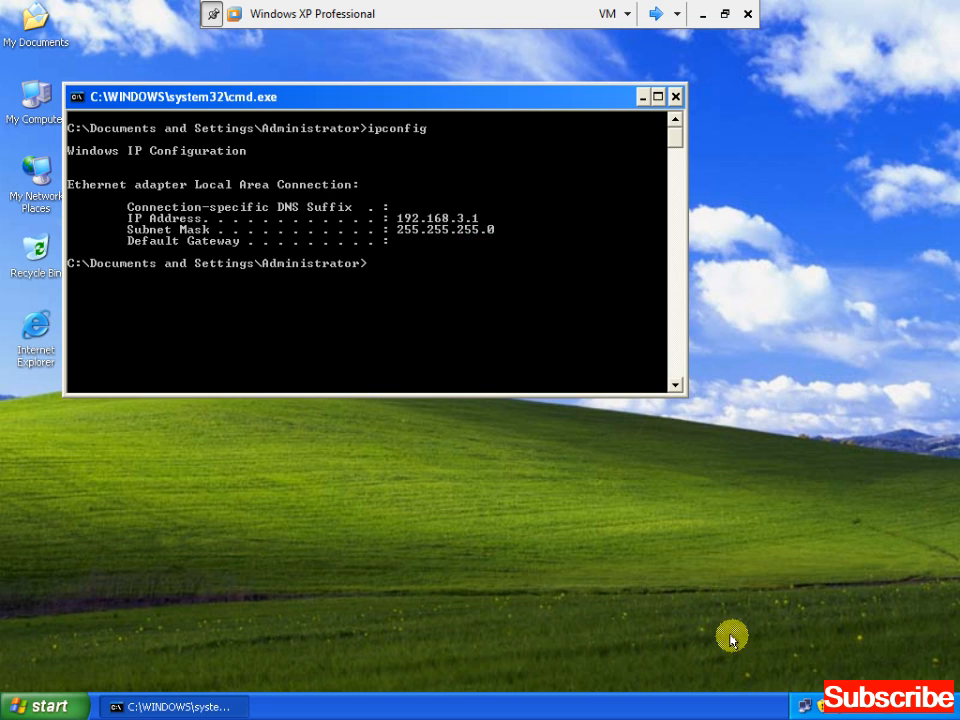
mouse_move(802, 705)
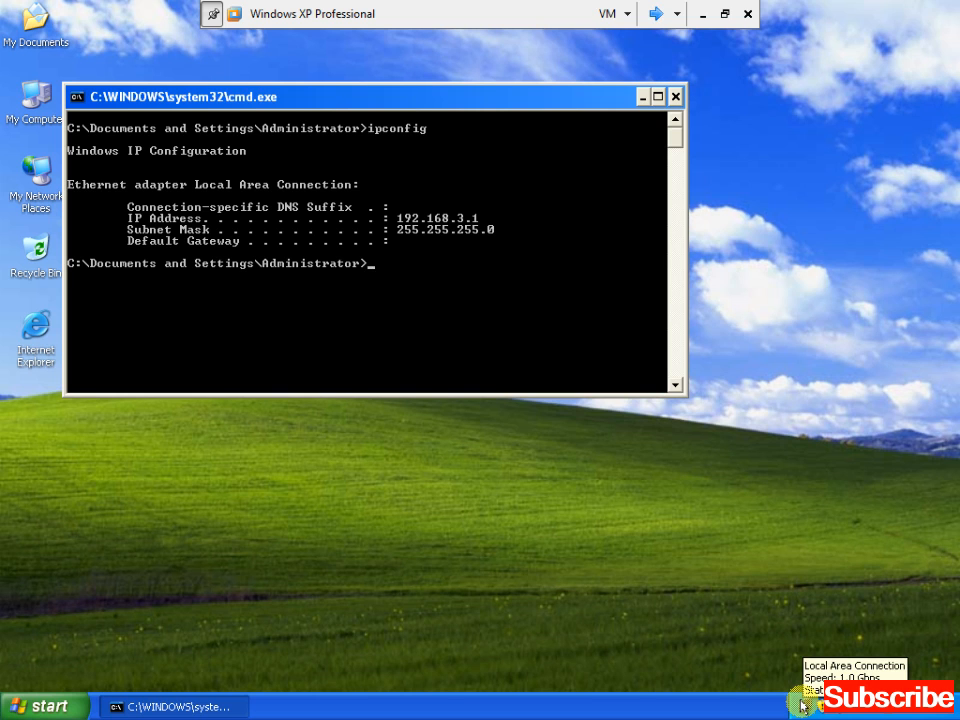
type("exit")
key("Return")
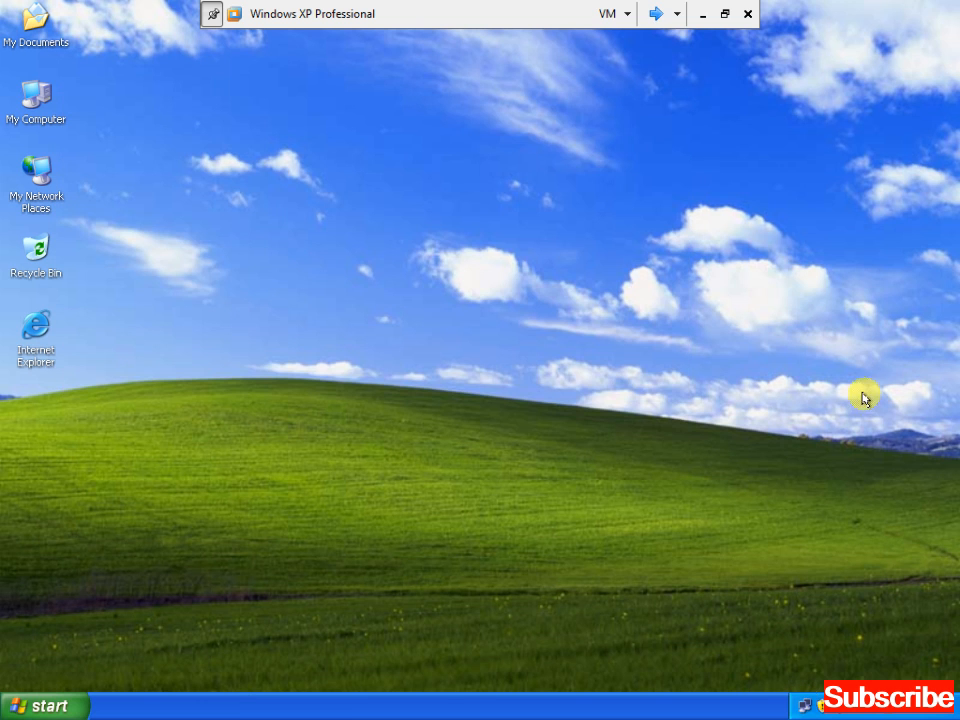
Switch to the second VM and unlock it with the administrator password, retrying after a wrong entry
left_click(655, 13)
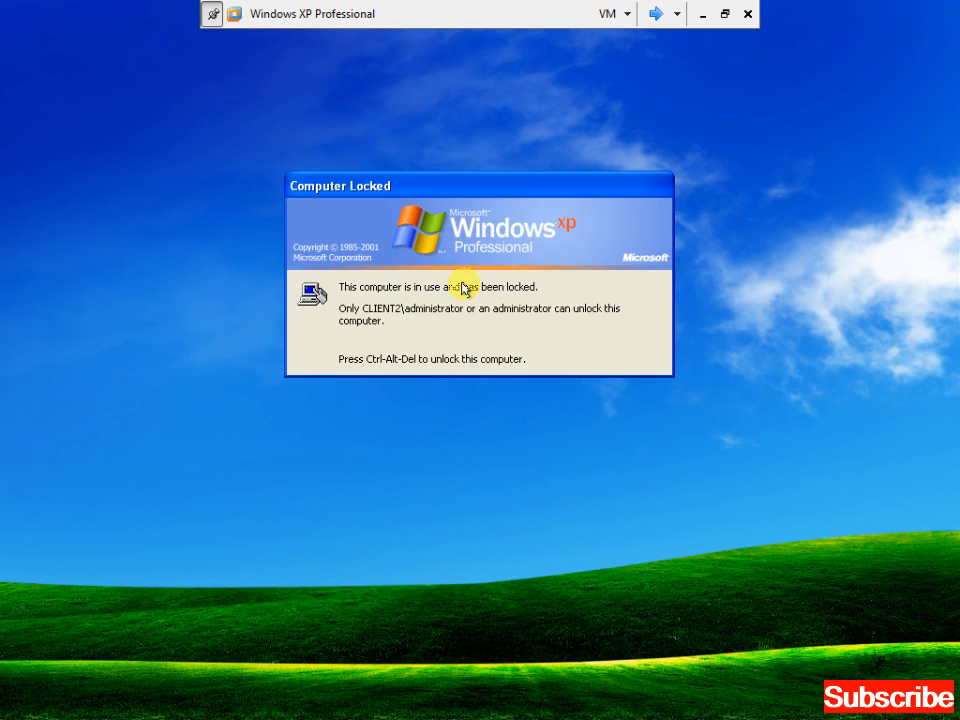
key("ctrl+alt+Insert")
type("******")
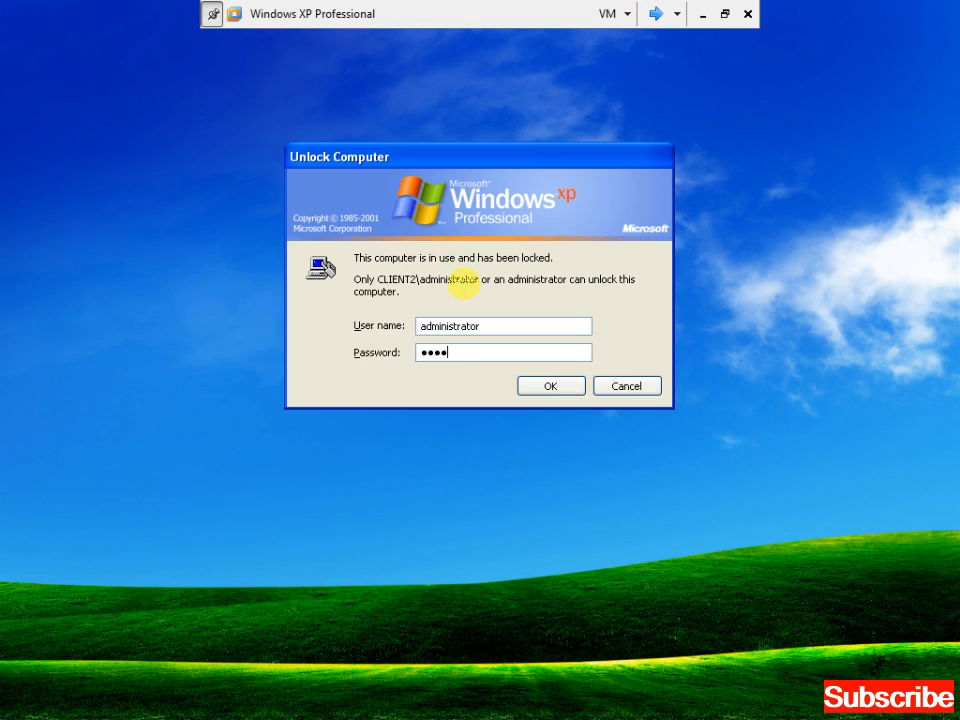
key("Return")
key("Return")
type("**")
key("Return")
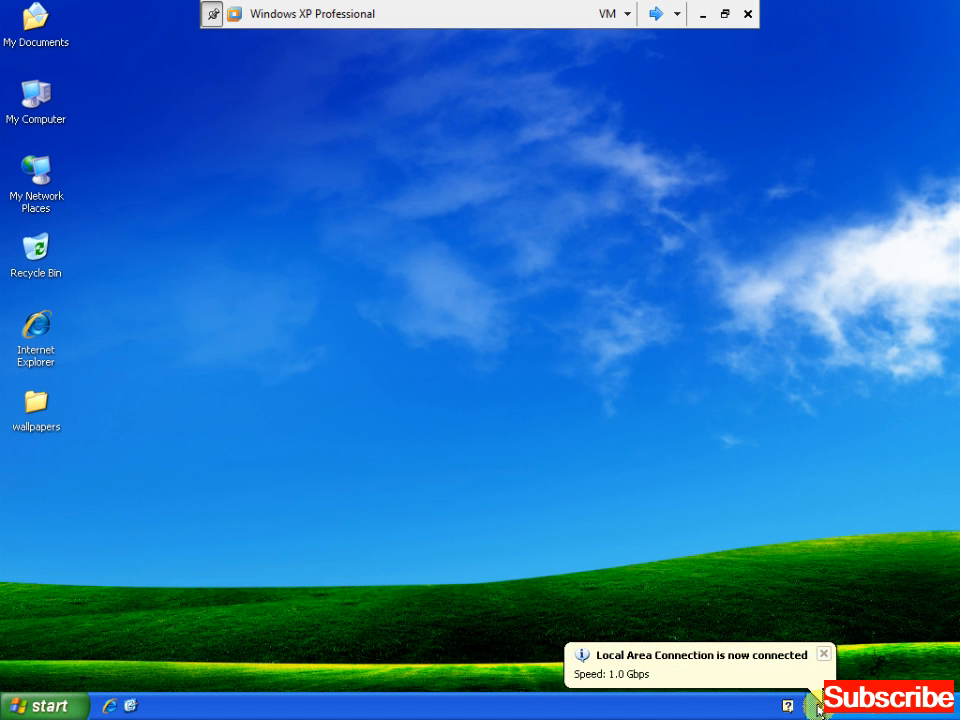
left_click(823, 655)
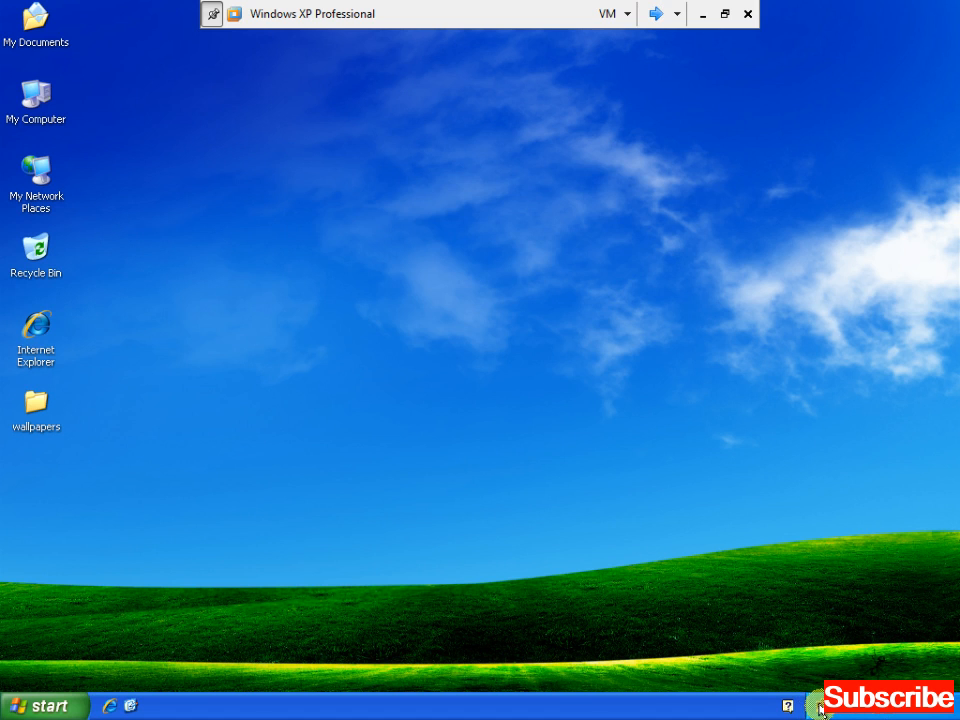
Open the Internet Protocol (TCP/IP) Properties for the second machine's Local Area Connection from the tray icon
double_click(816, 705)
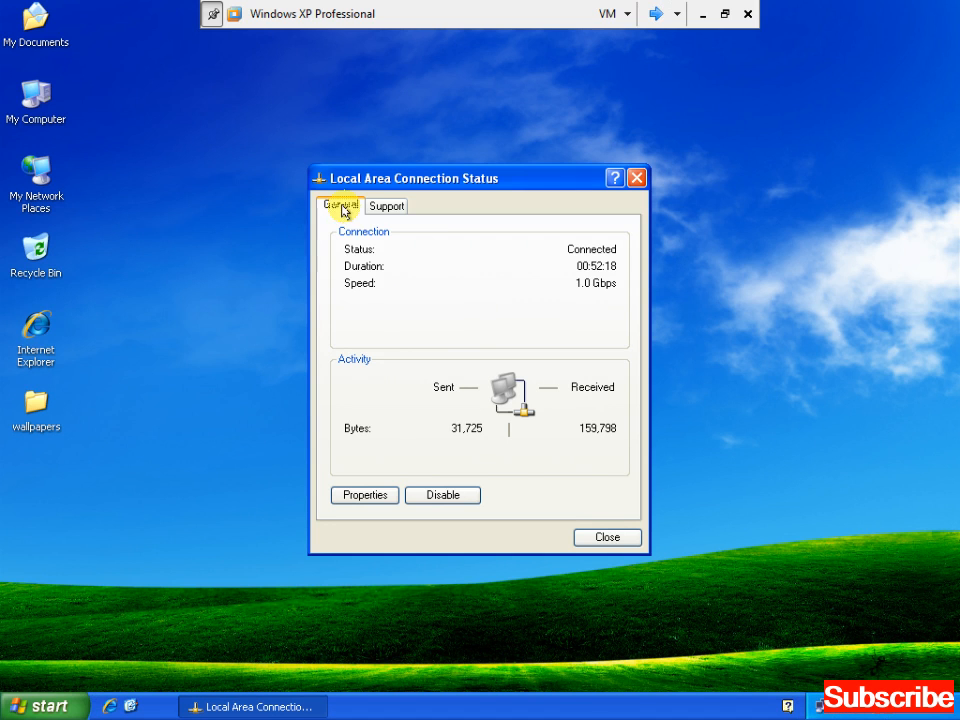
left_click(371, 498)
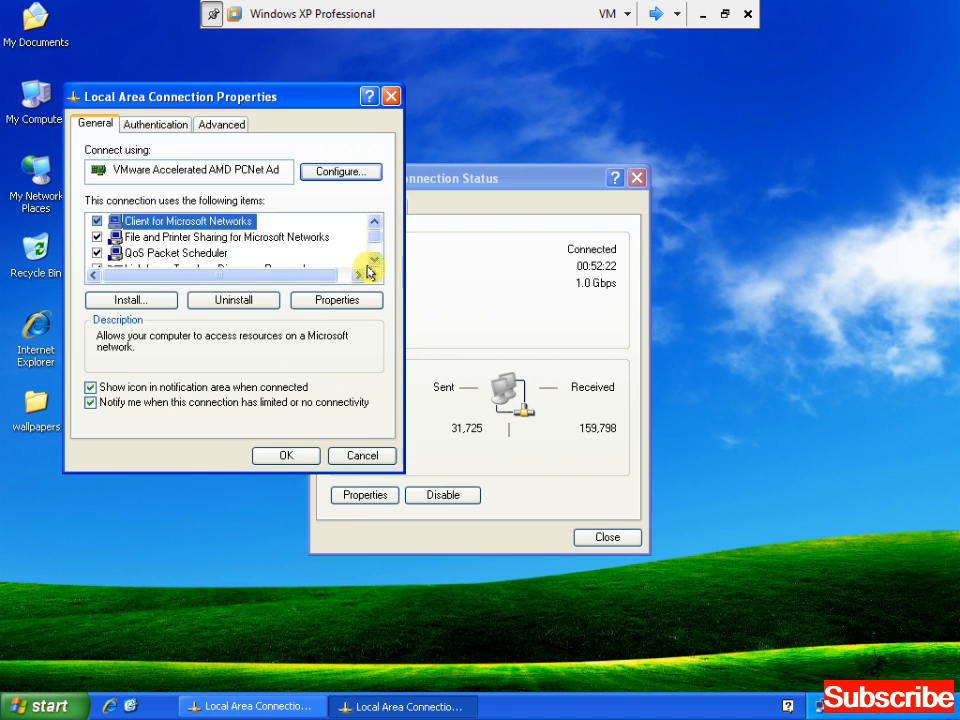
left_click(372, 262)
left_click(372, 262)
left_click(219, 255)
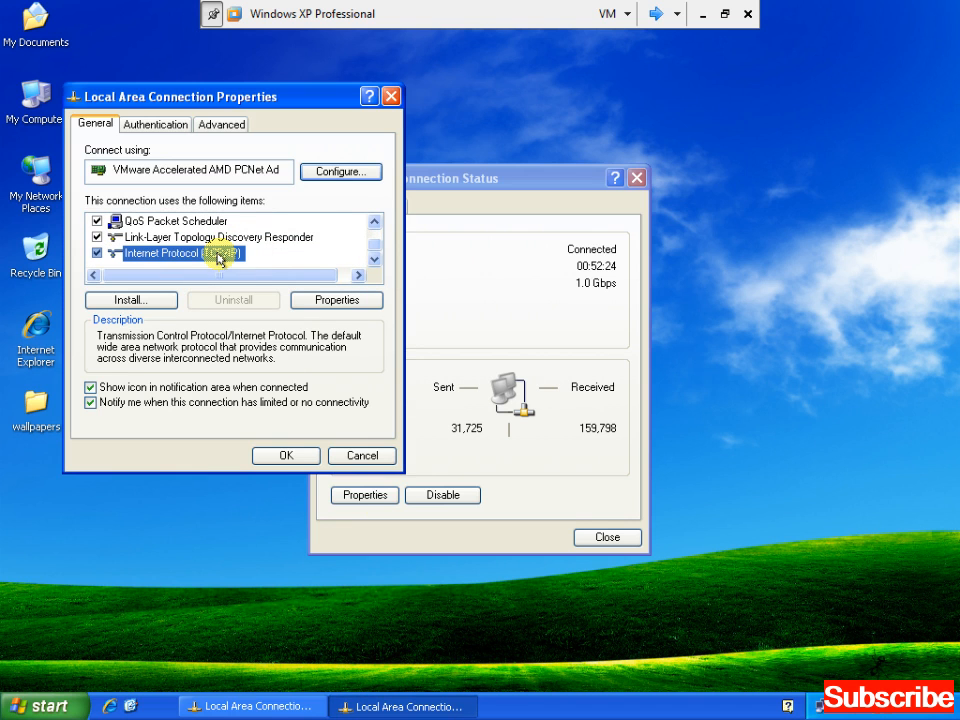
left_click(320, 302)
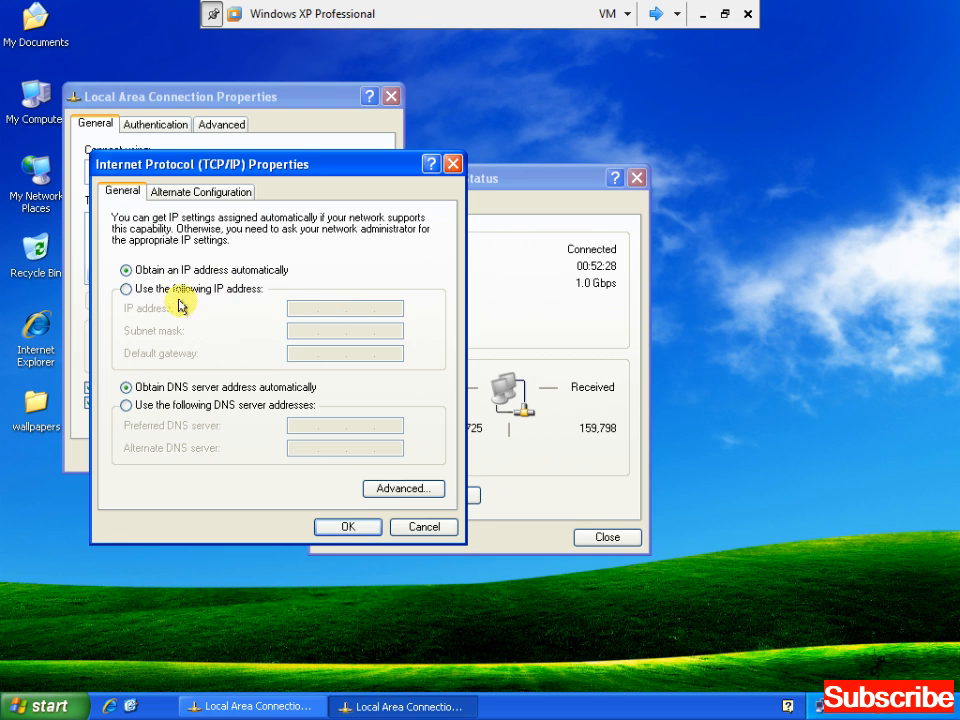
Enter static IP 192.168.3.2 with mask 255.255.255.0, confirm it, and close the Status window
left_click(126, 289)
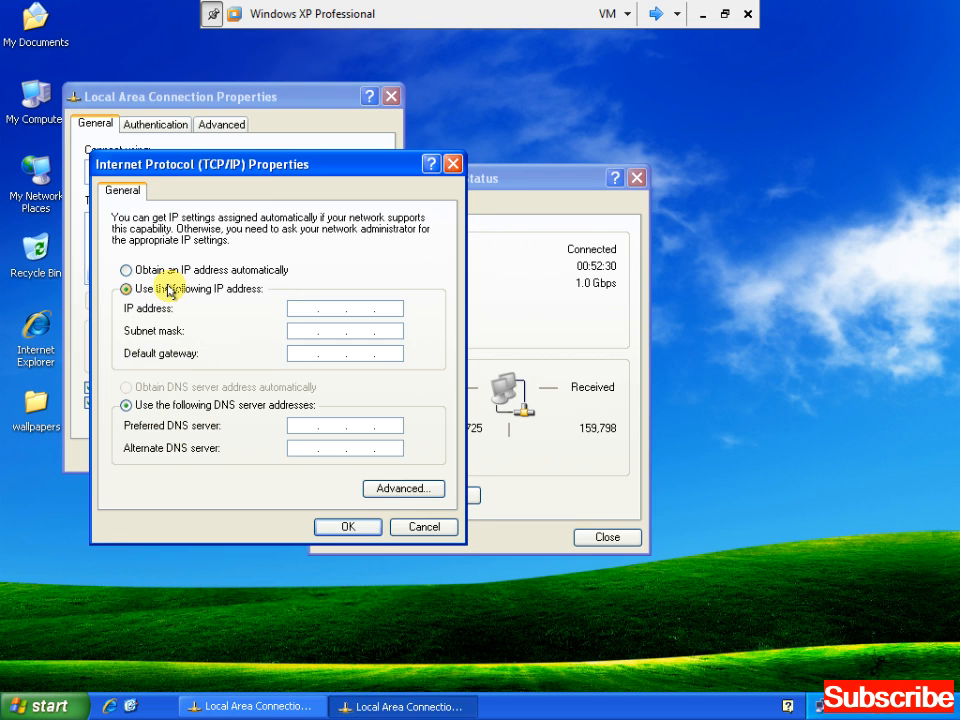
left_click(304, 308)
type("192.1")
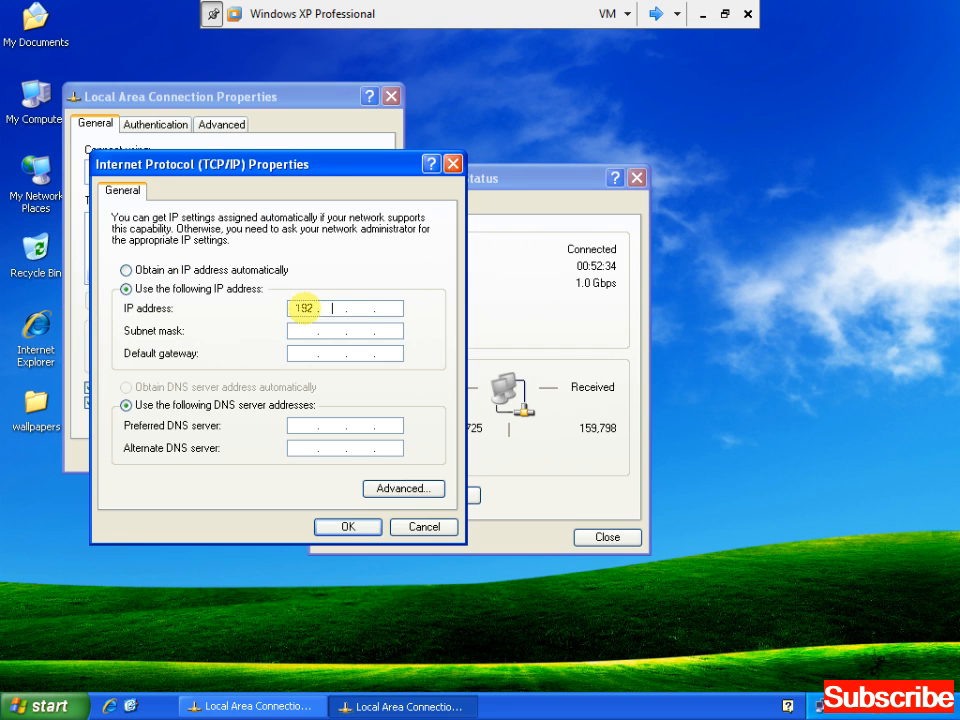
type("68.3.2")
key("Tab")
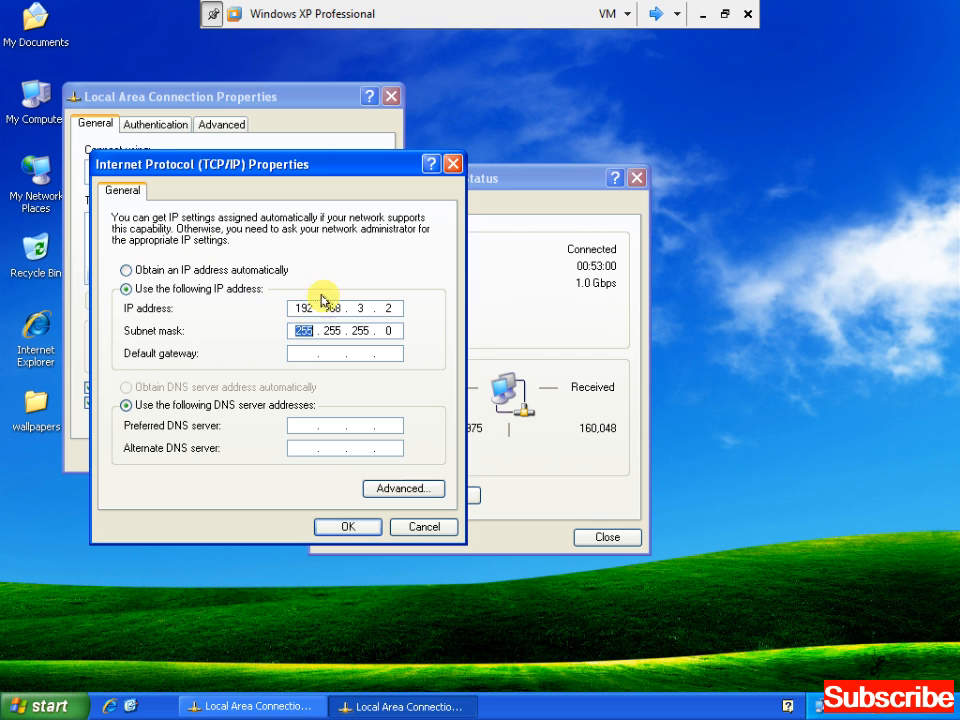
left_click(342, 526)
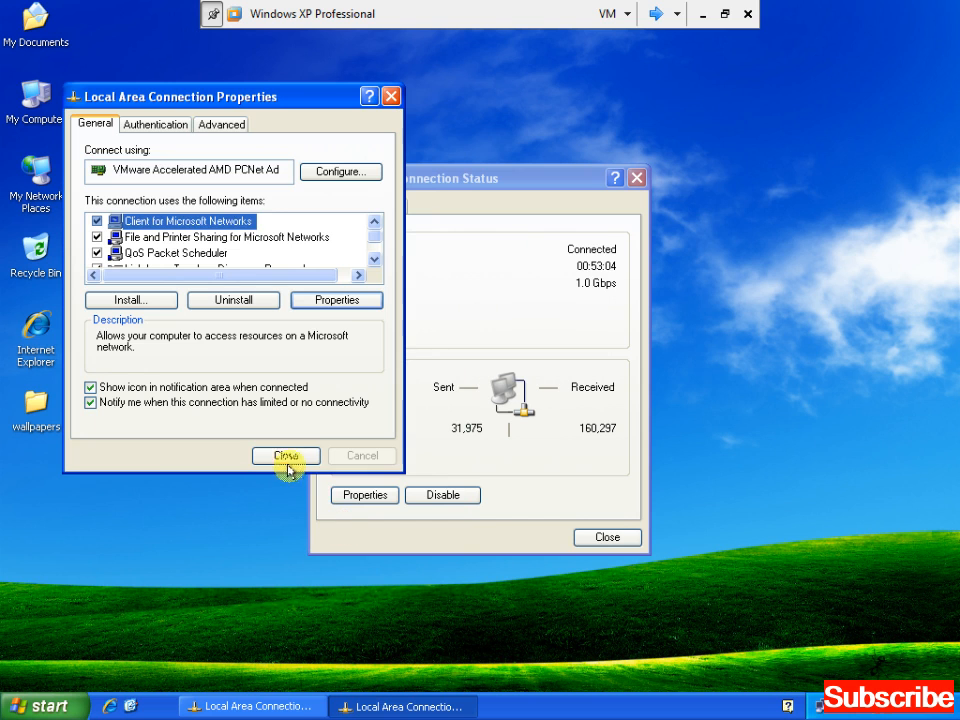
left_click(600, 540)
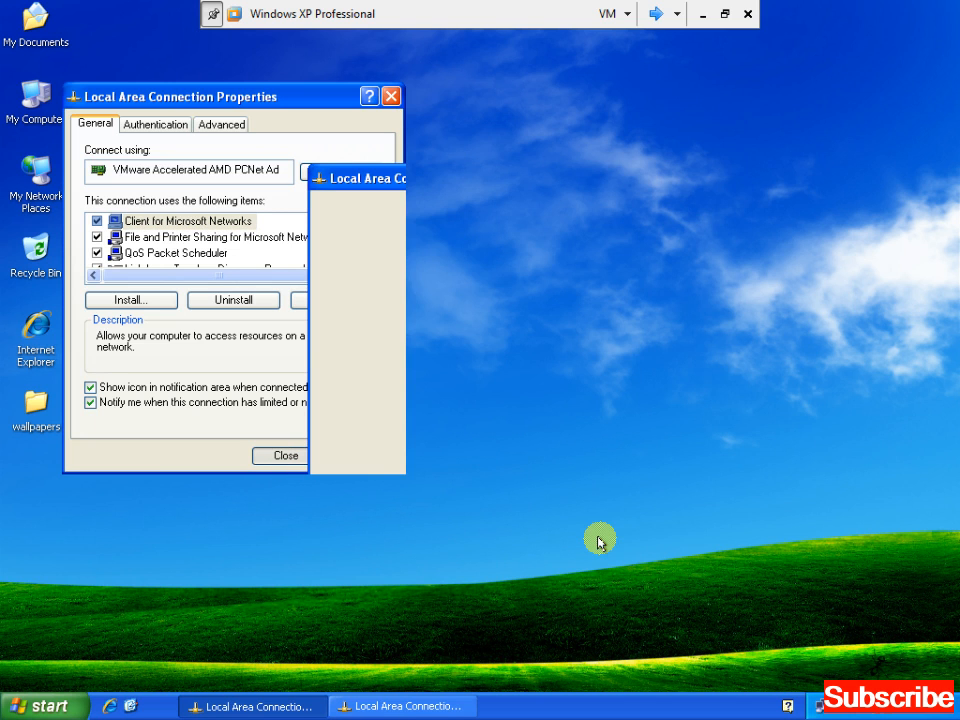
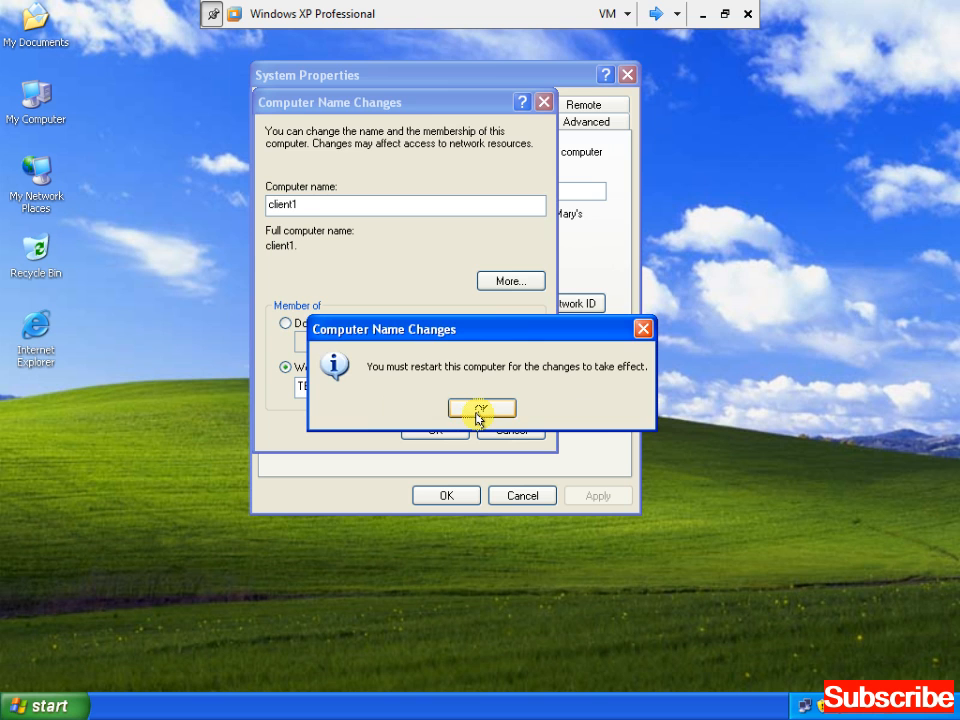
Accept the restart notice, close System Properties, and restart client1 to apply workgroup TERMS
left_click(477, 410)
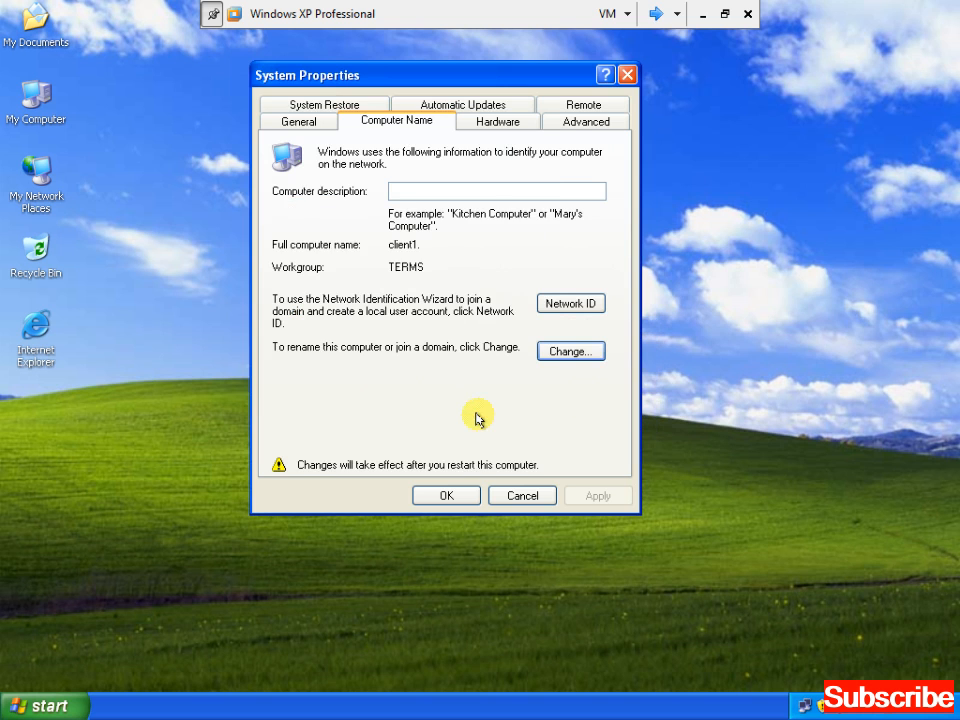
left_click(446, 495)
left_click(437, 418)
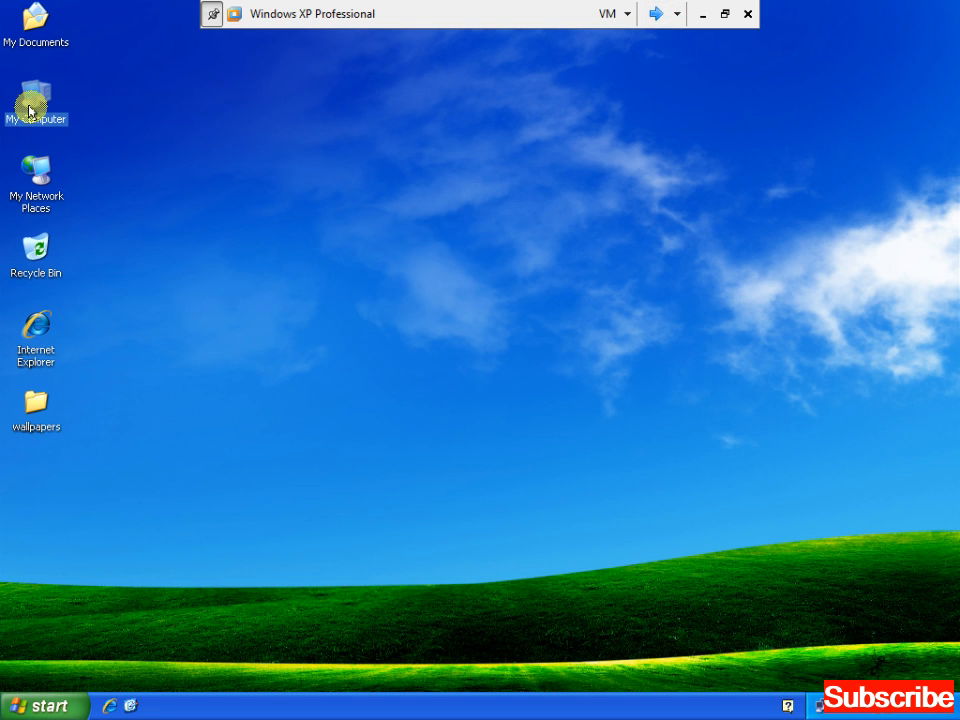
Open client2's System Properties to the computer name and workgroup change settings
right_click(31, 108)
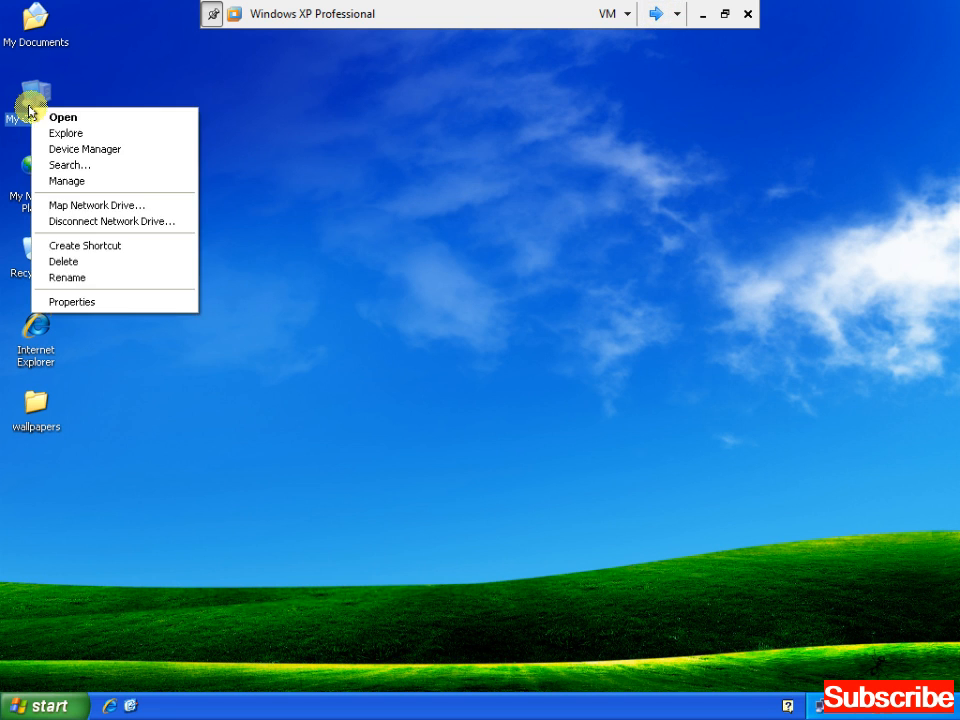
left_click(79, 300)
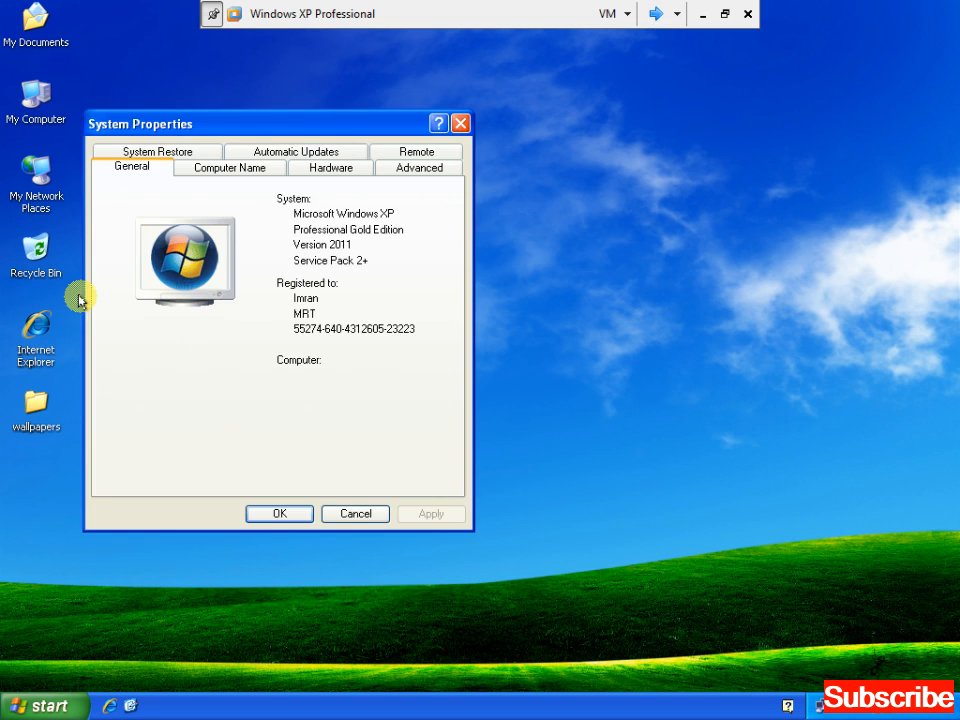
left_click_drag(289, 120, 400, 105)
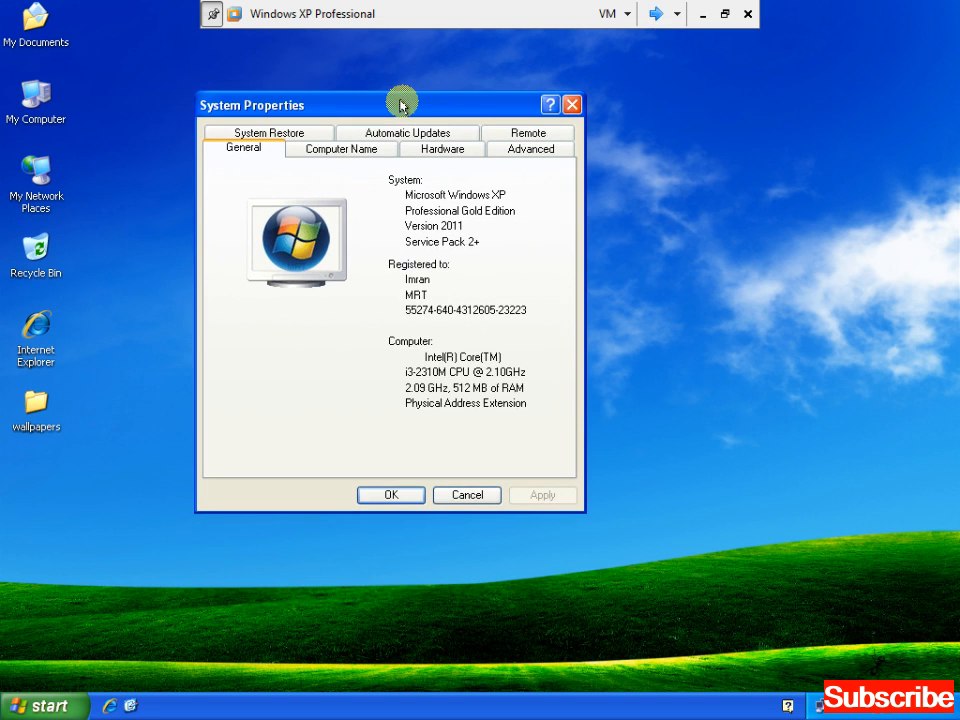
left_click(357, 150)
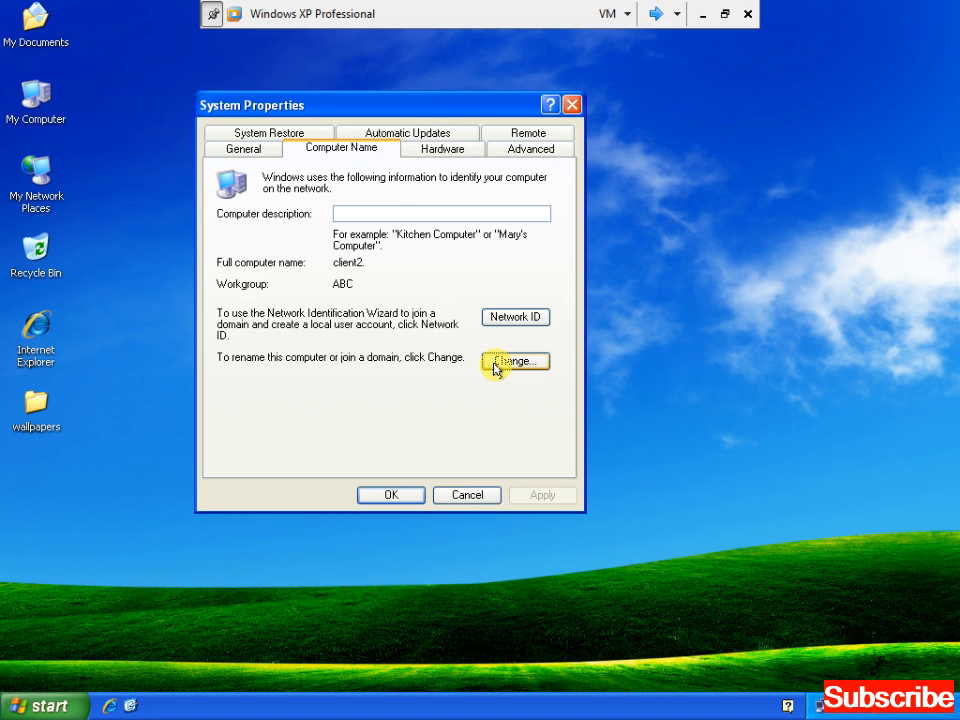
left_click(495, 366)
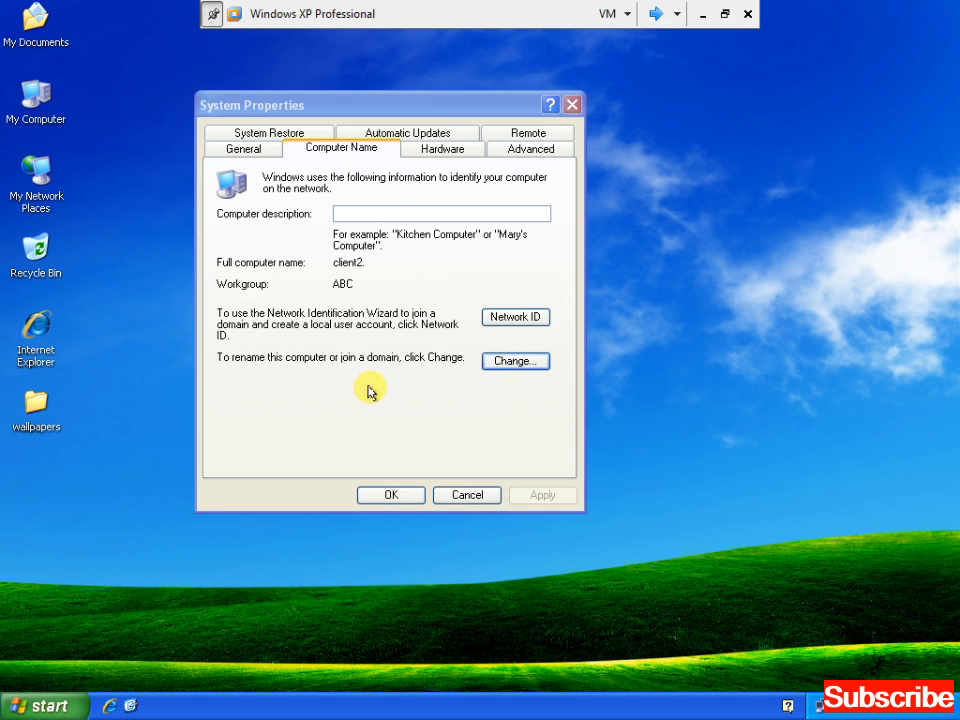
Replace workgroup ABC with TERMS and acknowledge the welcome and restart messages
left_click(315, 396)
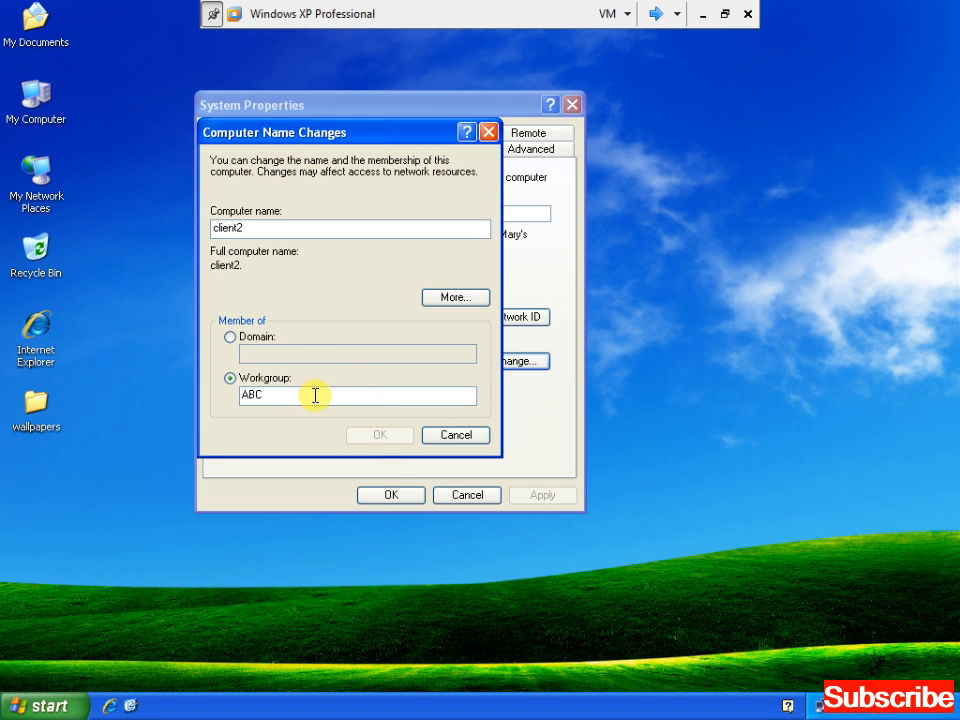
key("BackSpace")
key("BackSpace")
key("BackSpace")
type("TERMS")
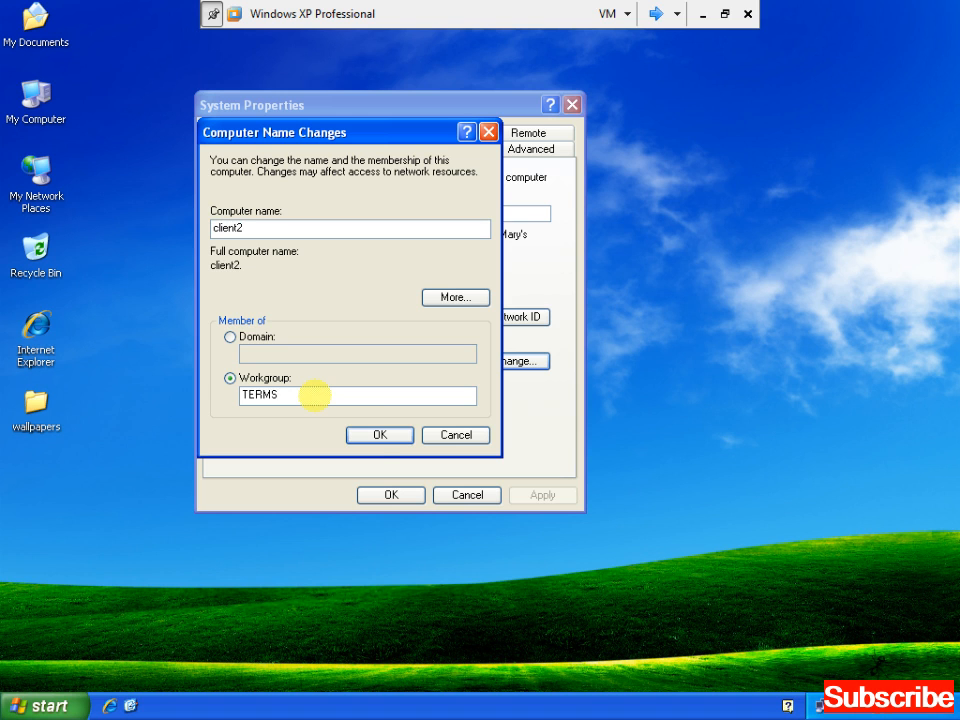
left_click(378, 438)
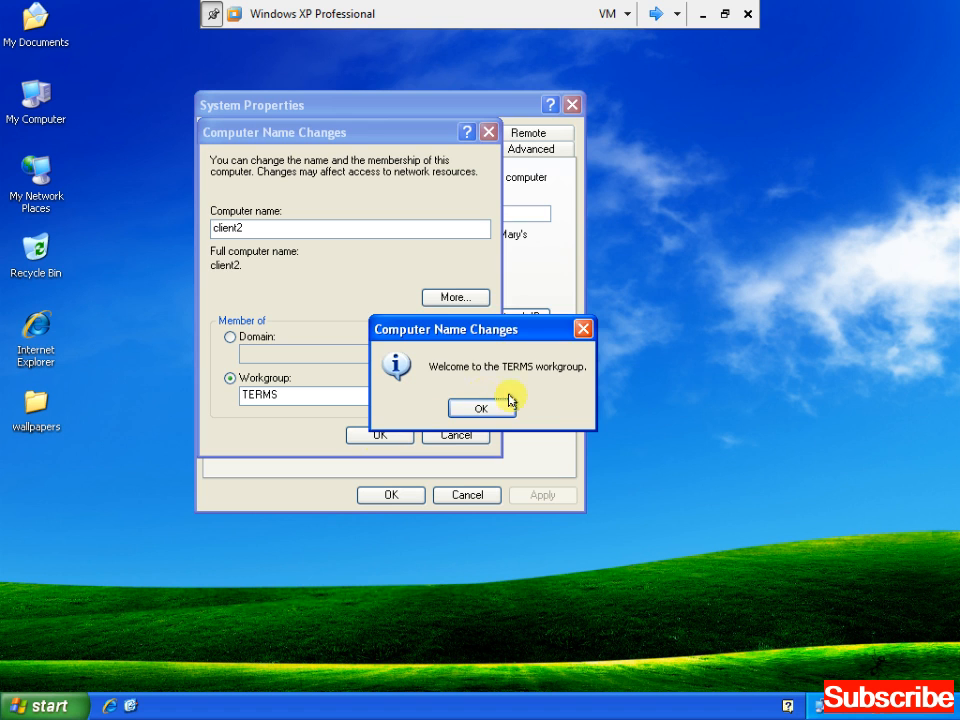
left_click(482, 411)
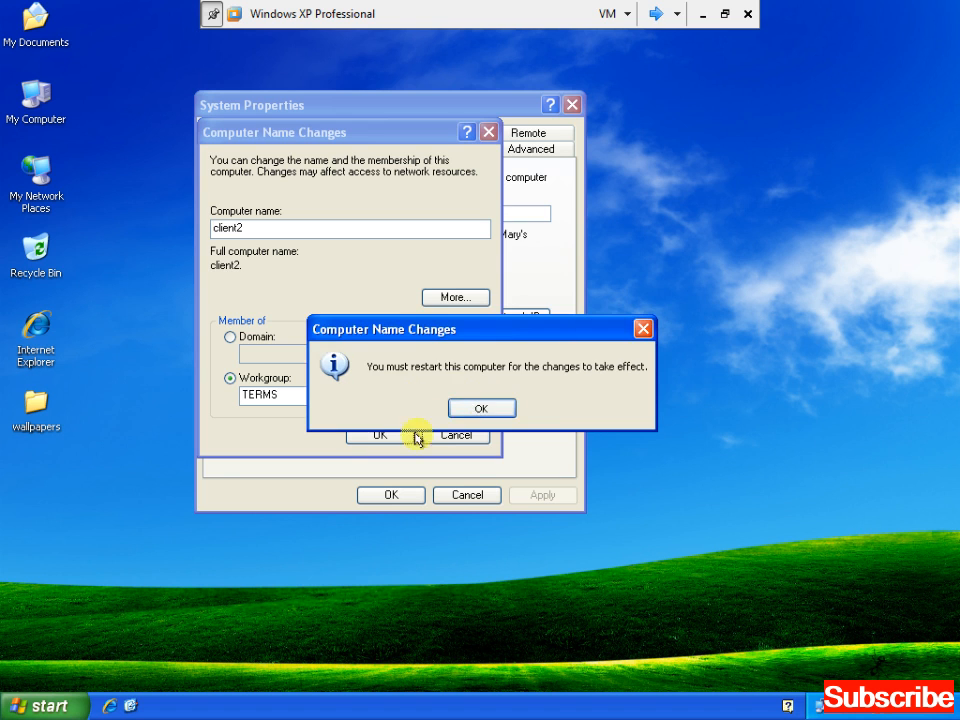
left_click(480, 410)
left_click(391, 495)
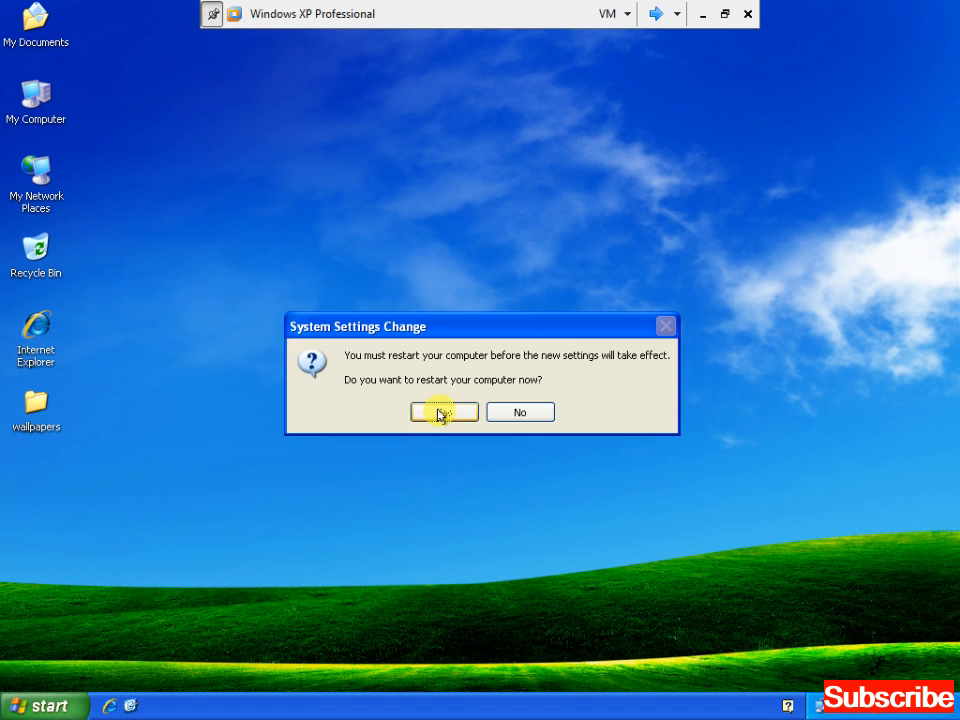
Restart client2 now and switch over to the other virtual machine
left_click(439, 413)
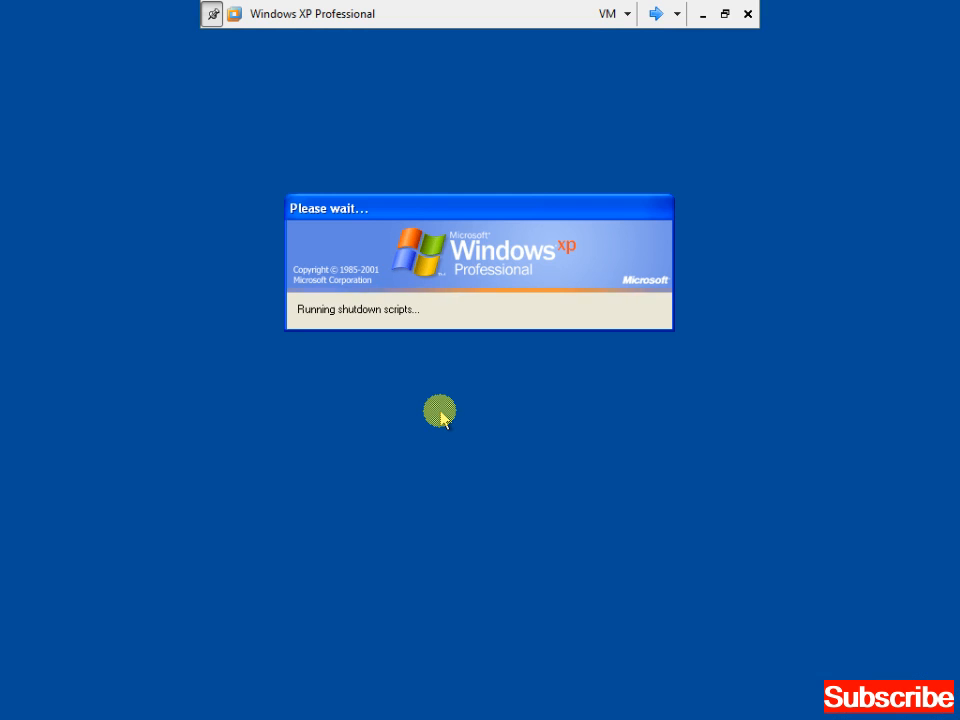
left_click(655, 14)
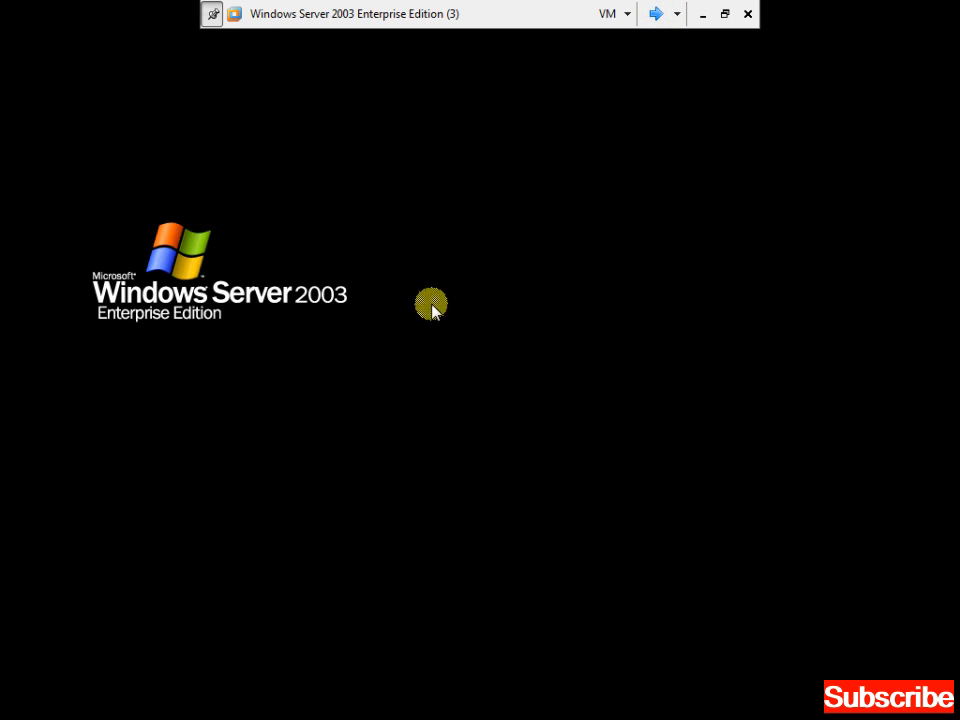
left_click(653, 14)
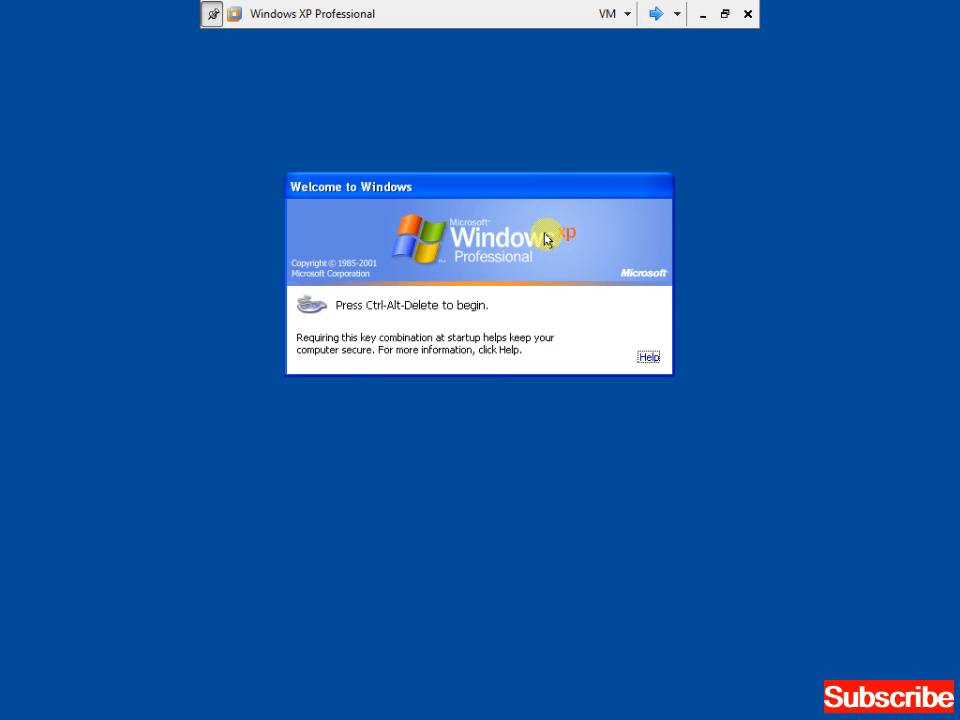
Log on as administrator with the account password, then cycle back to the desktop
key("ctrl+alt+End")
type("****")
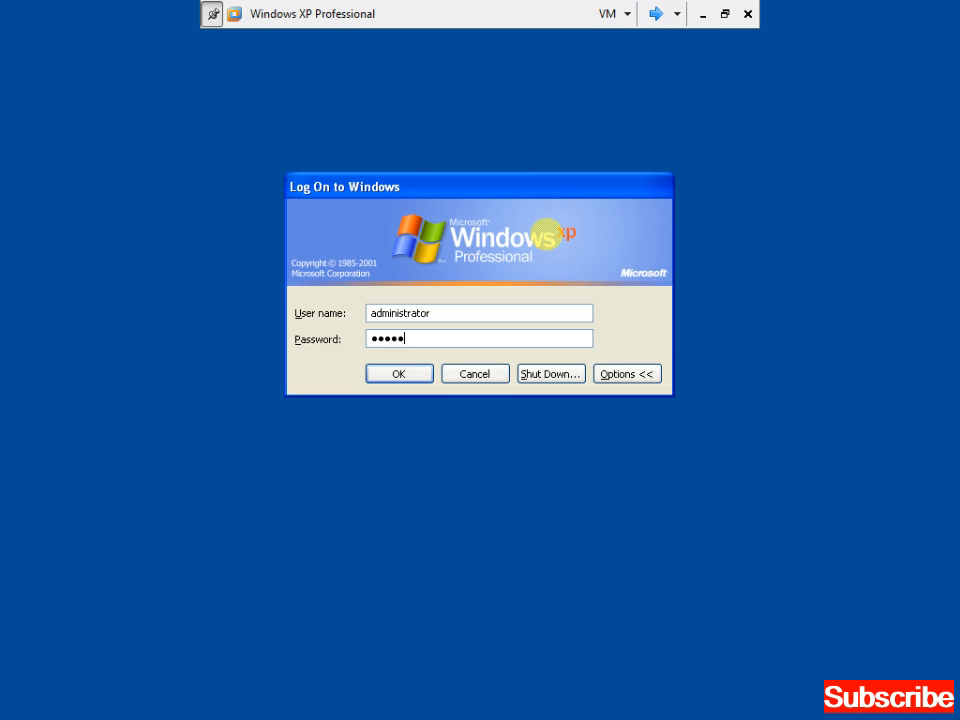
key("Return")
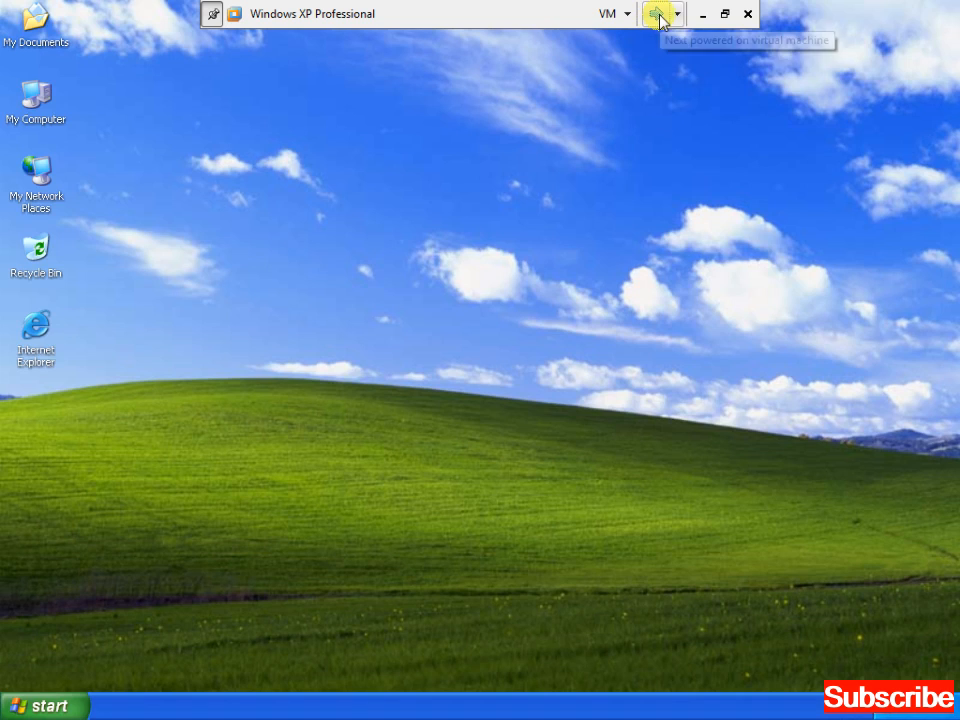
left_click(654, 14)
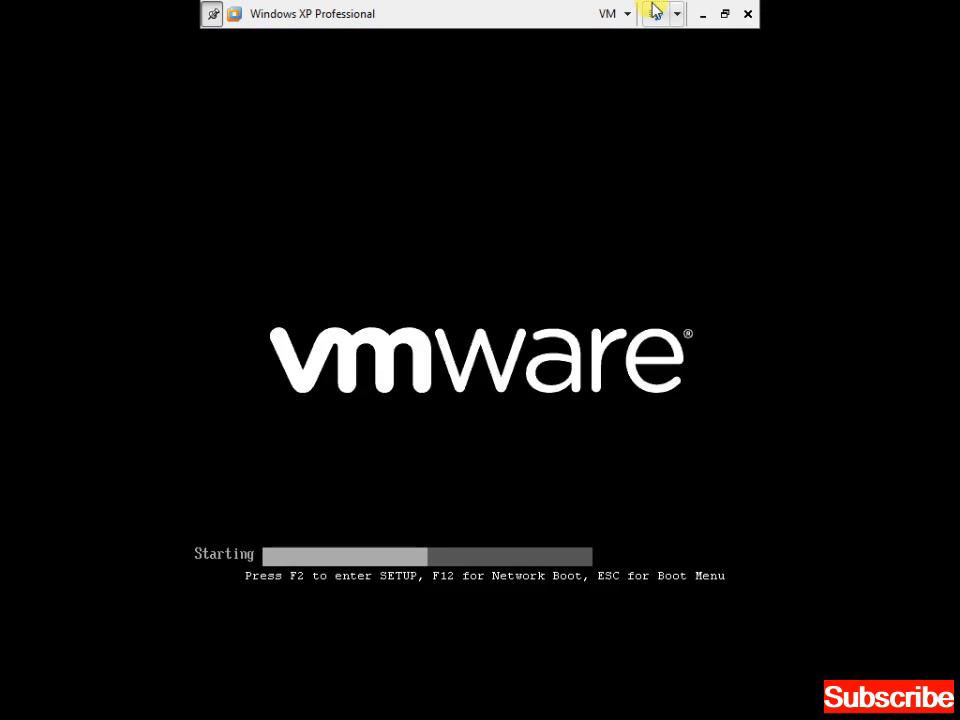
left_click(656, 14)
left_click(656, 14)
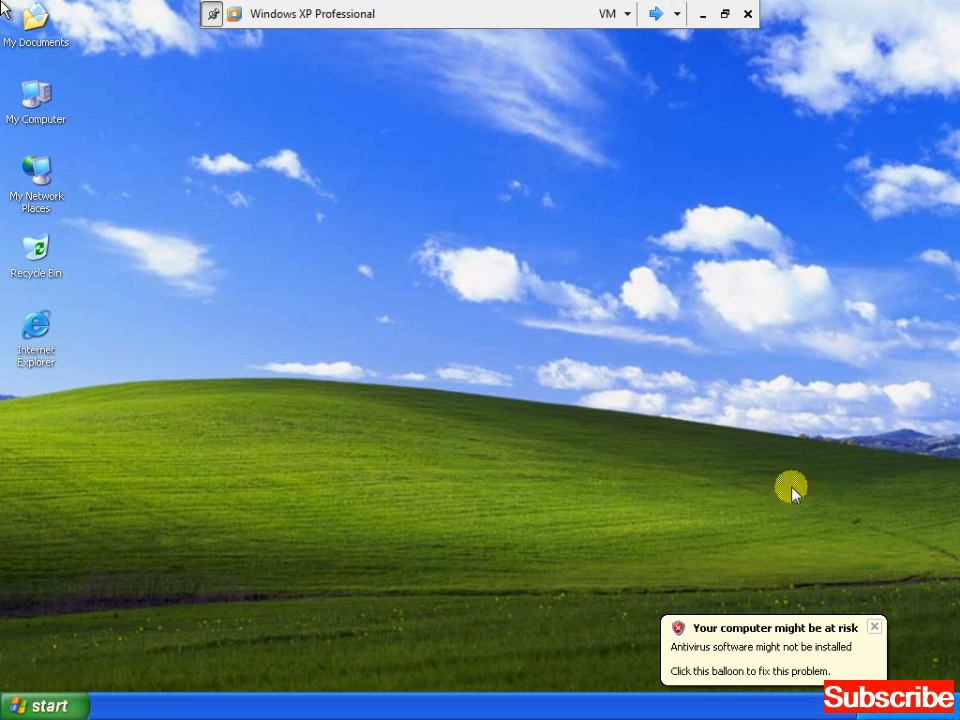
left_click(875, 628)
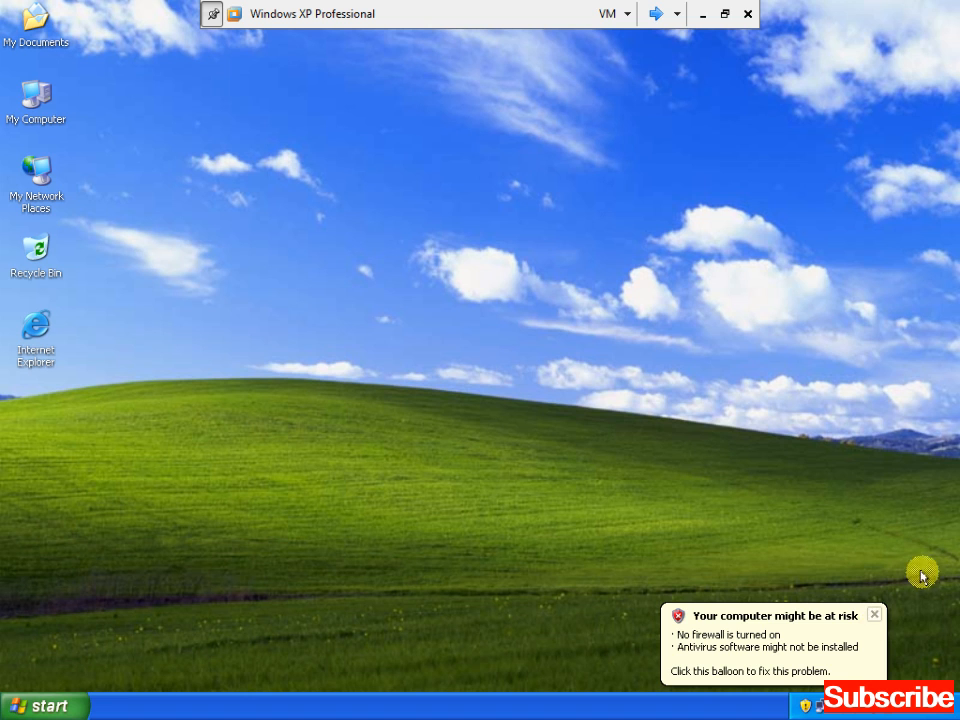
Log the other client on as administrator, then return and dismiss the security and updates balloons
left_click(874, 616)
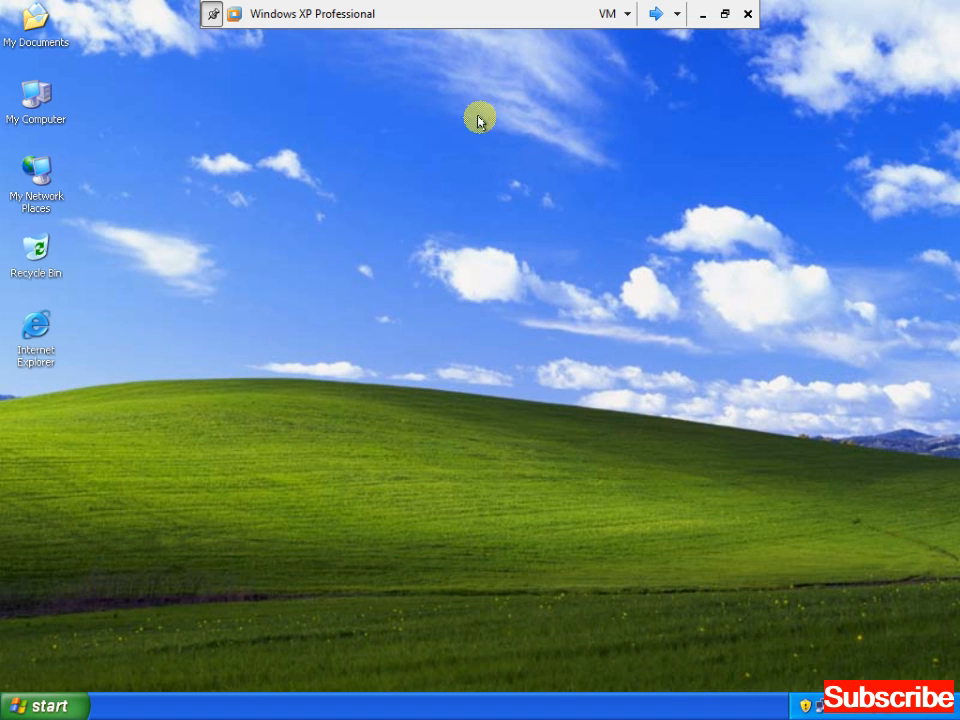
left_click(651, 13)
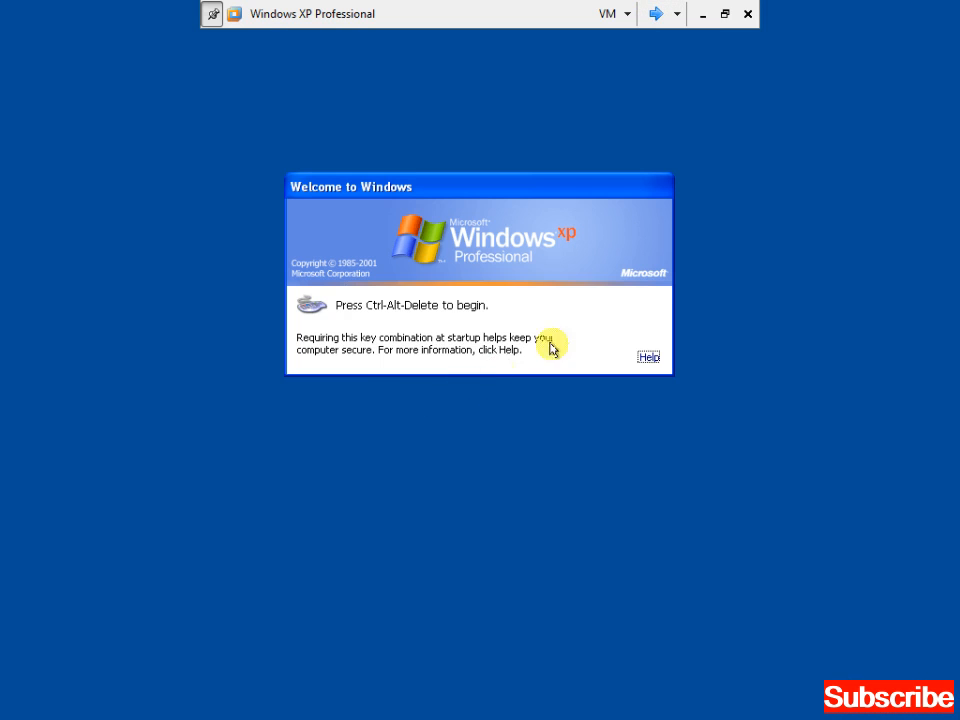
key("ctrl+alt+Delete")
type("••••••")
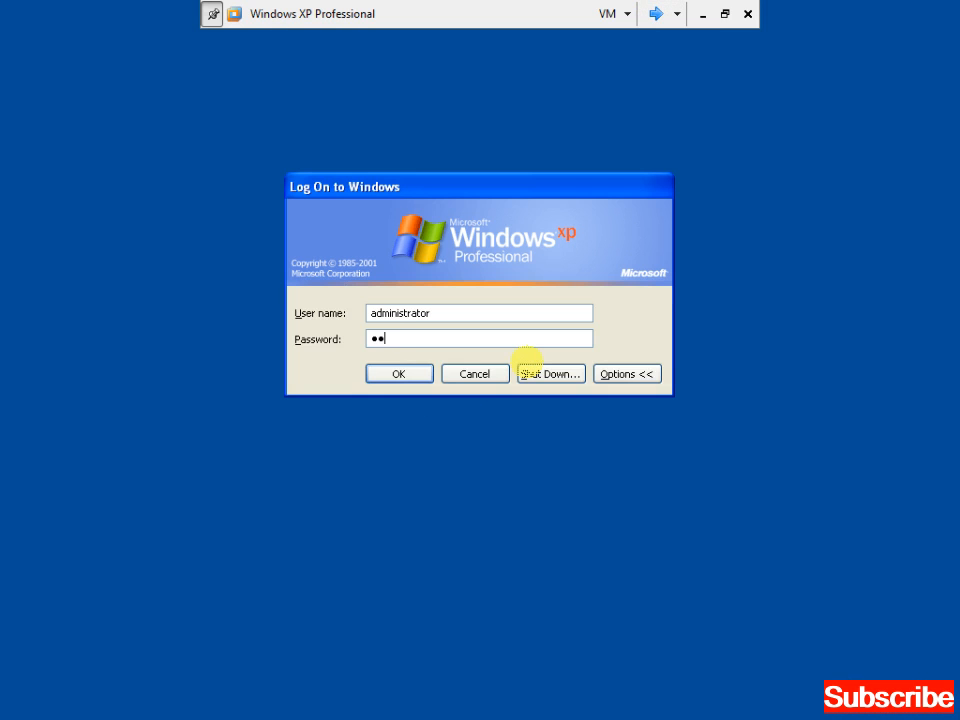
key("Return")
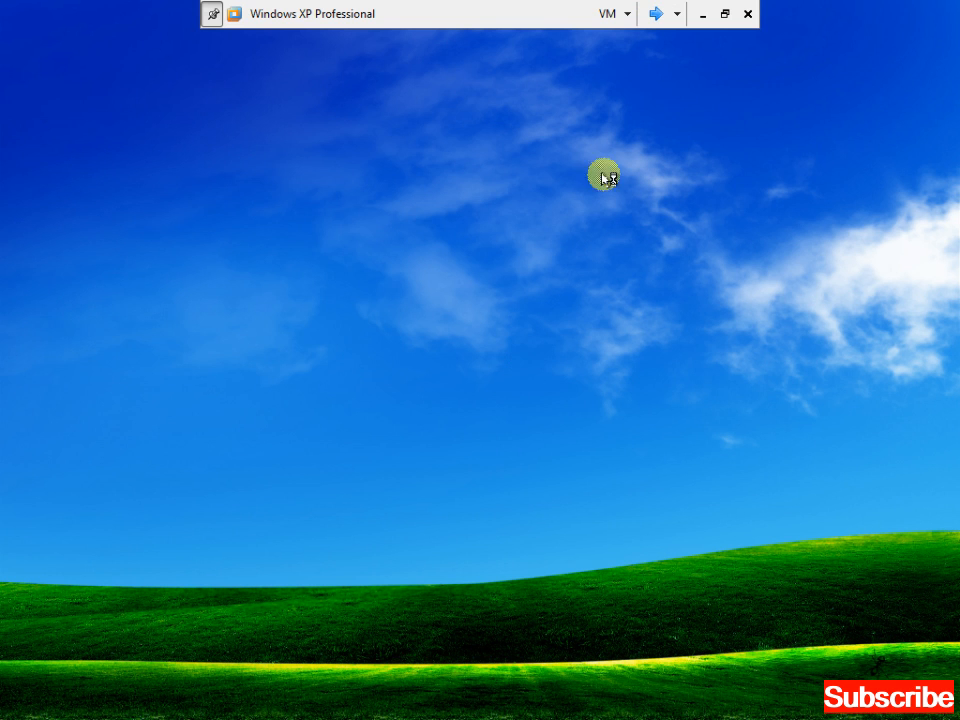
left_click(656, 14)
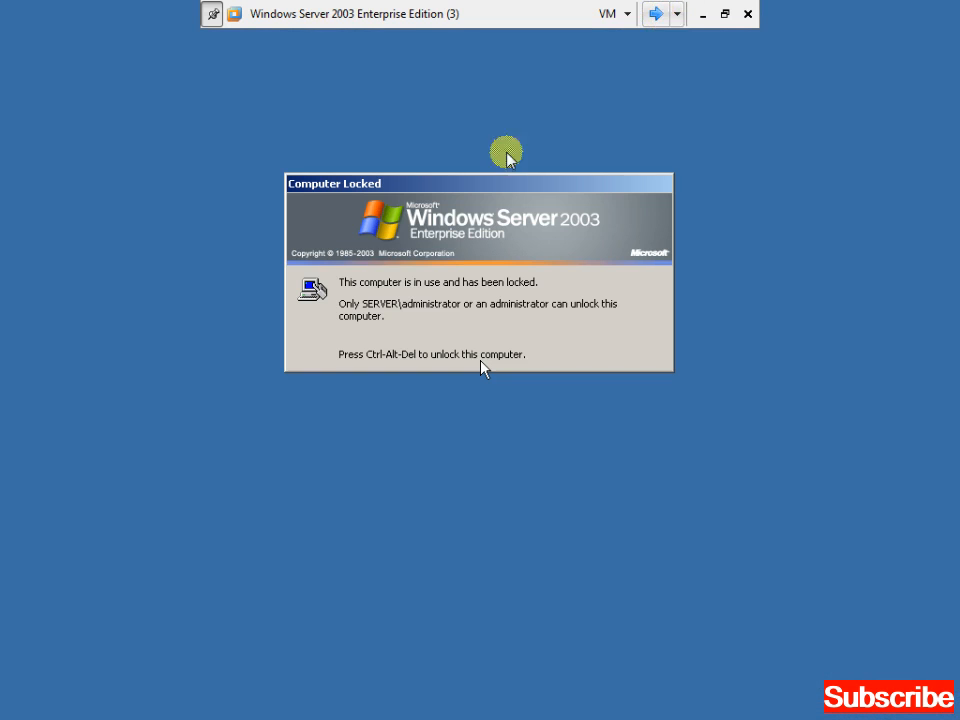
left_click(656, 14)
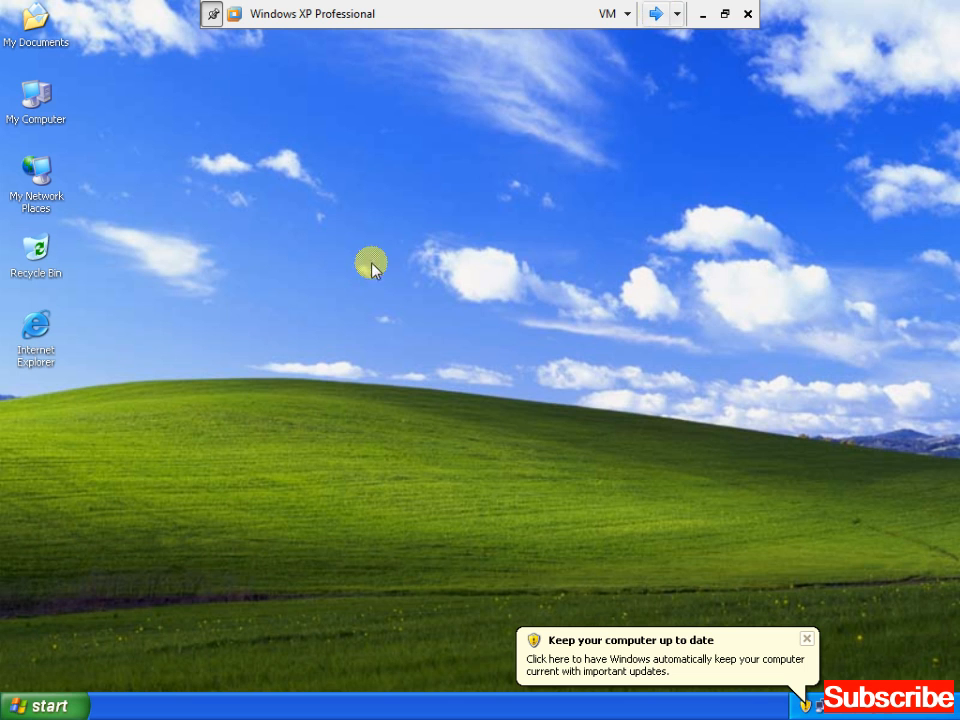
left_click(807, 638)
Create a new desktop folder named test
right_click(340, 152)
key("Up")
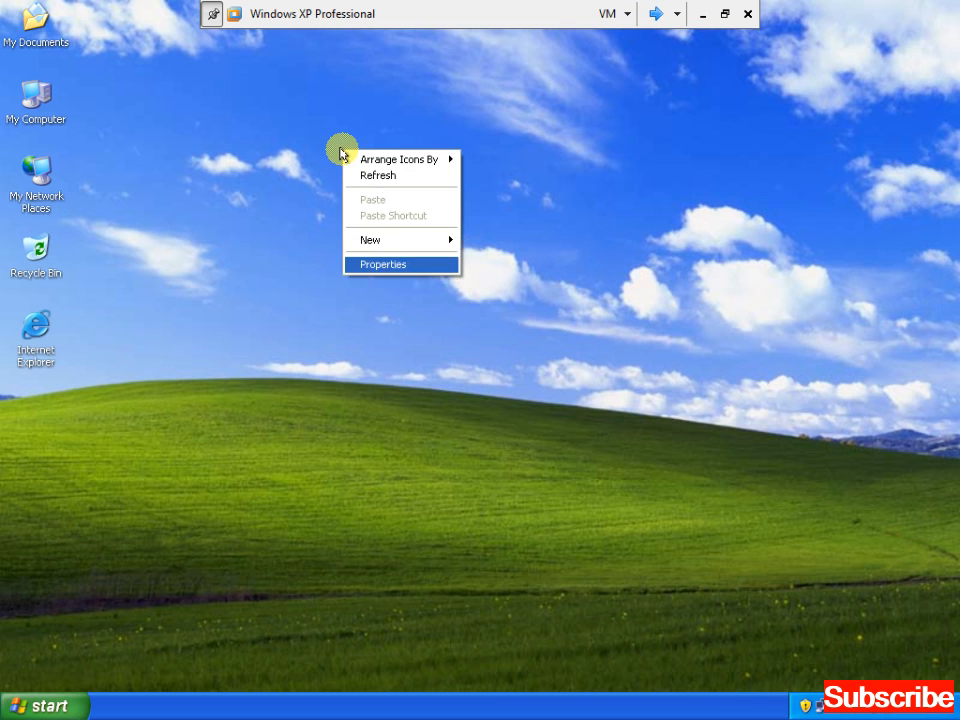
key("Up")
key("Right")
key("Return")
type("test")
key("Return")
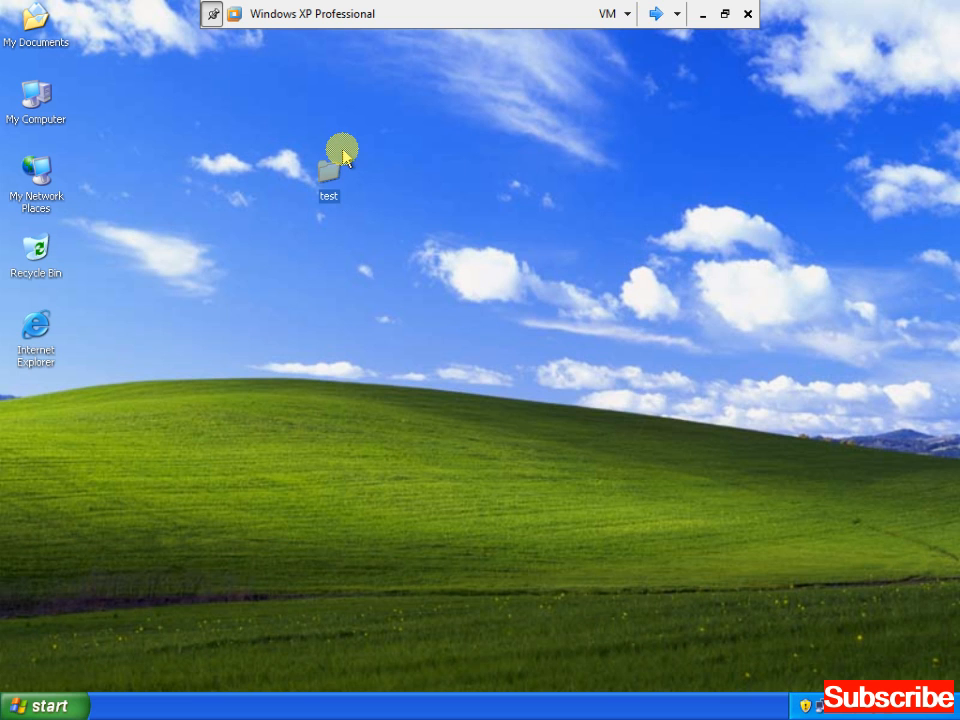
Inside test, create a new text document named a
double_click(332, 168)
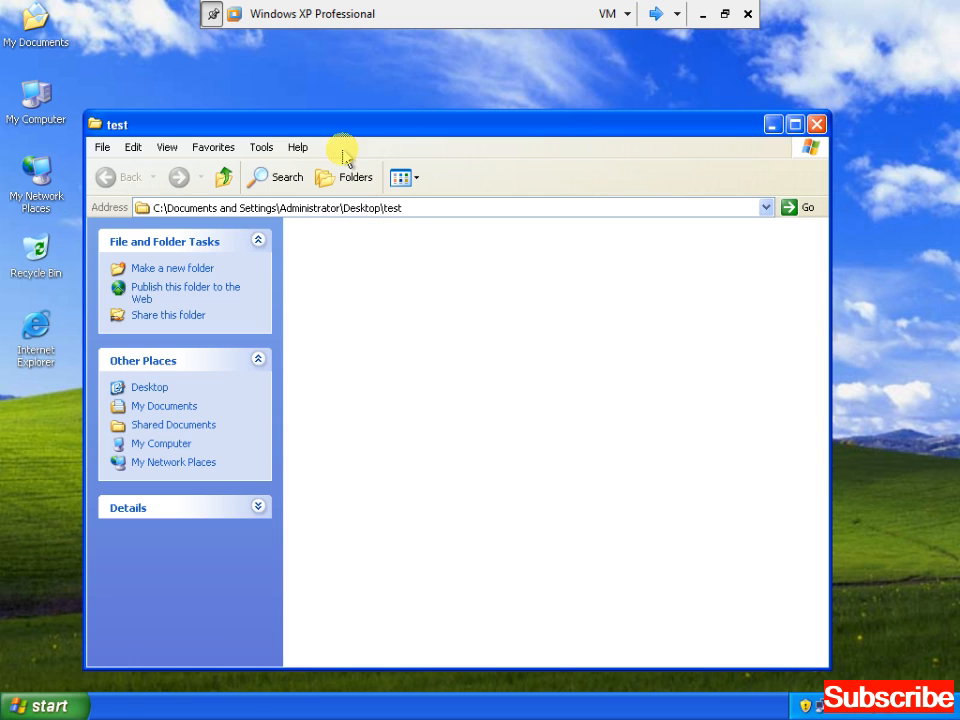
right_click(404, 293)
key("Up")
key("Up")
key("Up")
key("Down")
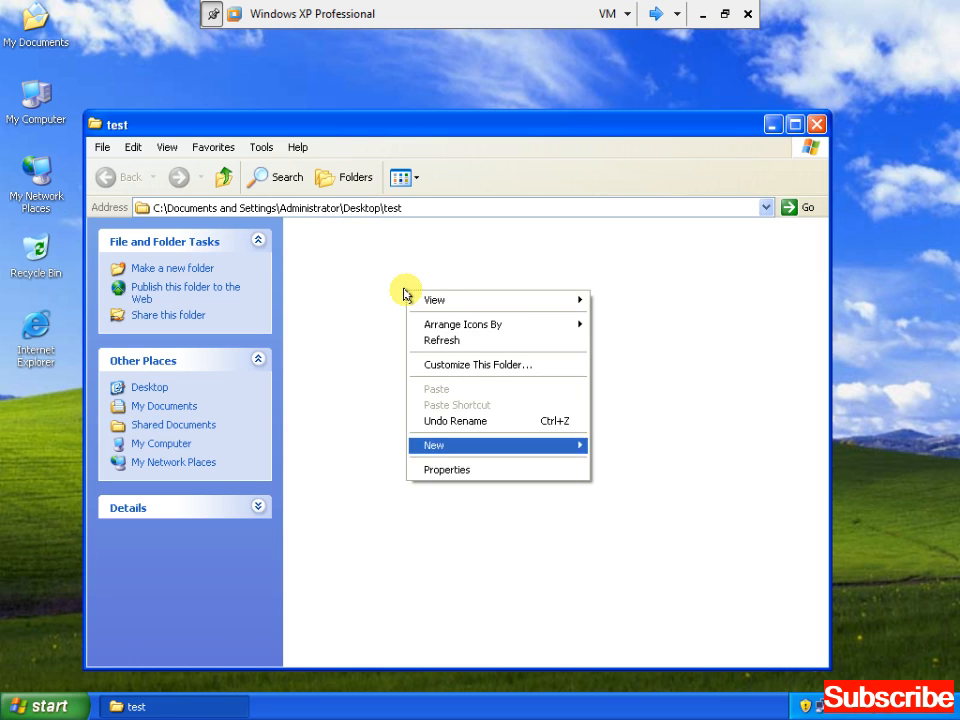
key("Right")
key("Down")
key("Down")
key("Down")
key("Down")
key("Down")
key("Down")
key("Return")
type("a")
key("Return")
key("Return")
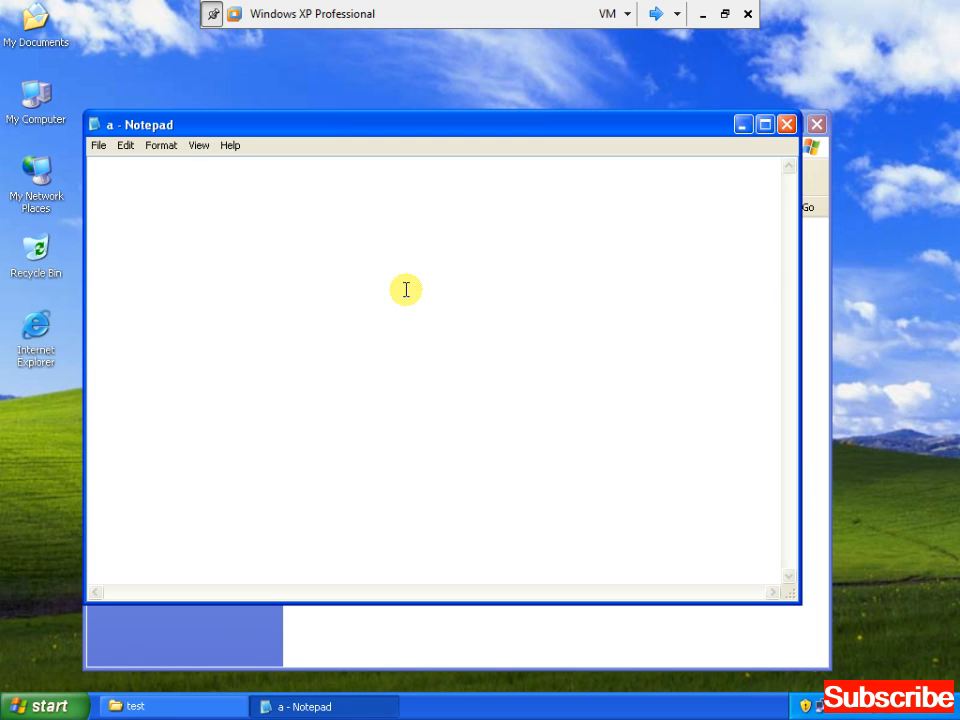
Fill Notepad with several lines of repeated WELCOME by copying and pasting
type("WELCOME")
key("ctrl+a")
key("ctrl+c")
key("ctrl+v")
key("ctrl+v")
key("ctrl+v")
key("ctrl+v")
key("ctrl+v")
key("ctrl+v")
key("ctrl+v")
key("ctrl+v")
key("ctrl+a")
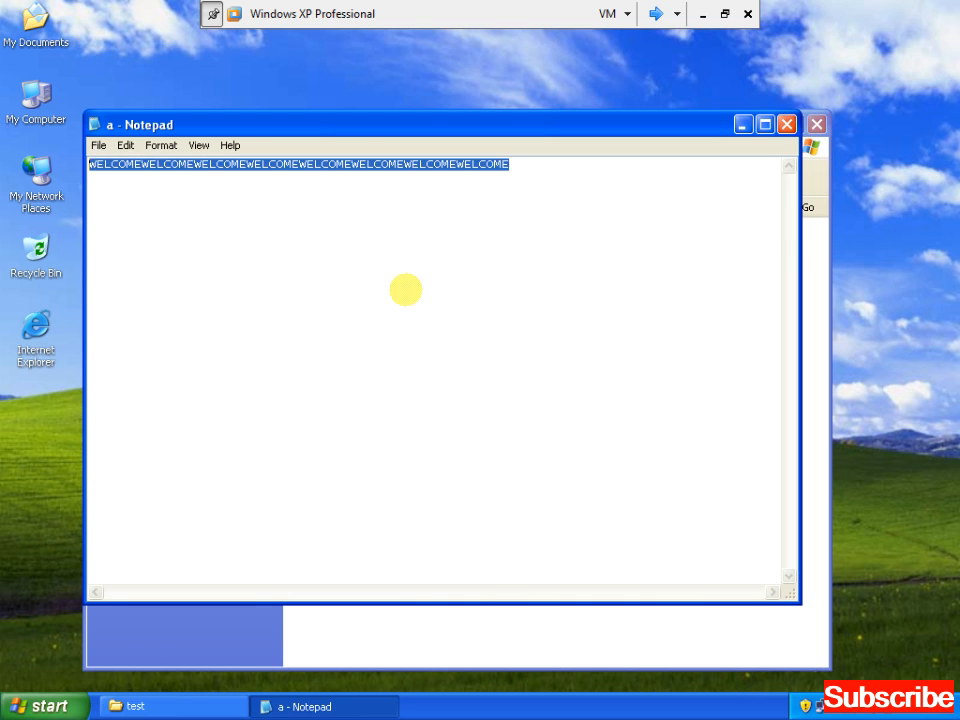
key("ctrl+c")
key("ctrl+v")
key("Return")
key("ctrl+v")
key("Return")
key("ctrl+v")
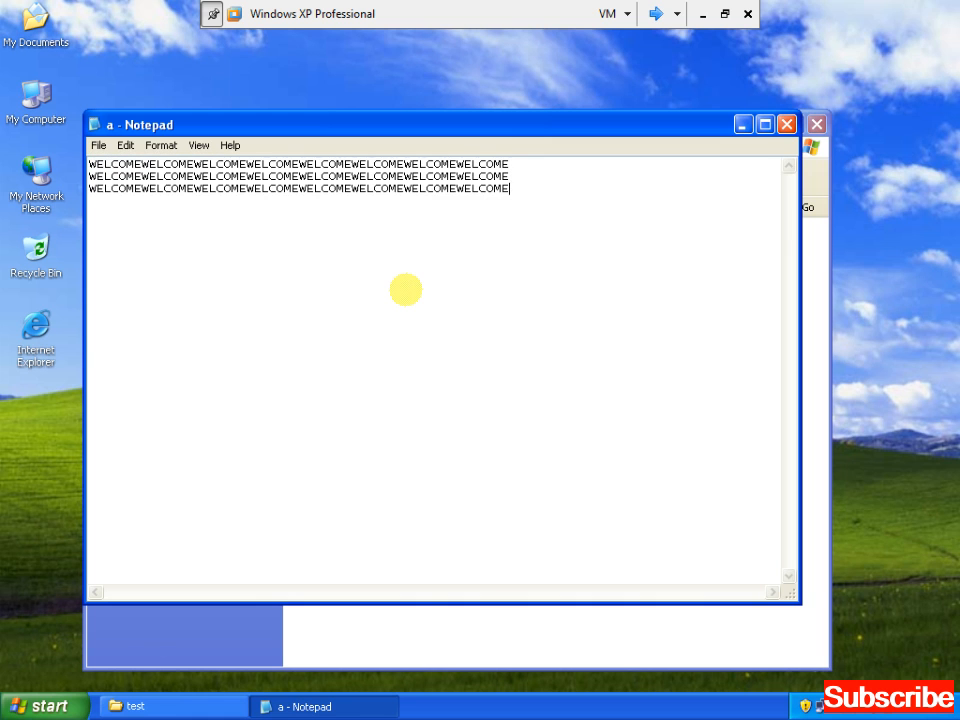
key("Return")
key("ctrl+v")
key("Return")
key("ctrl+v")
key("Return")
key("ctrl+v")
key("Return")
key("ctrl+v")
key("Return")
key("ctrl+v")
key("Return")
key("ctrl+v")
key("Return")
key("ctrl+v")
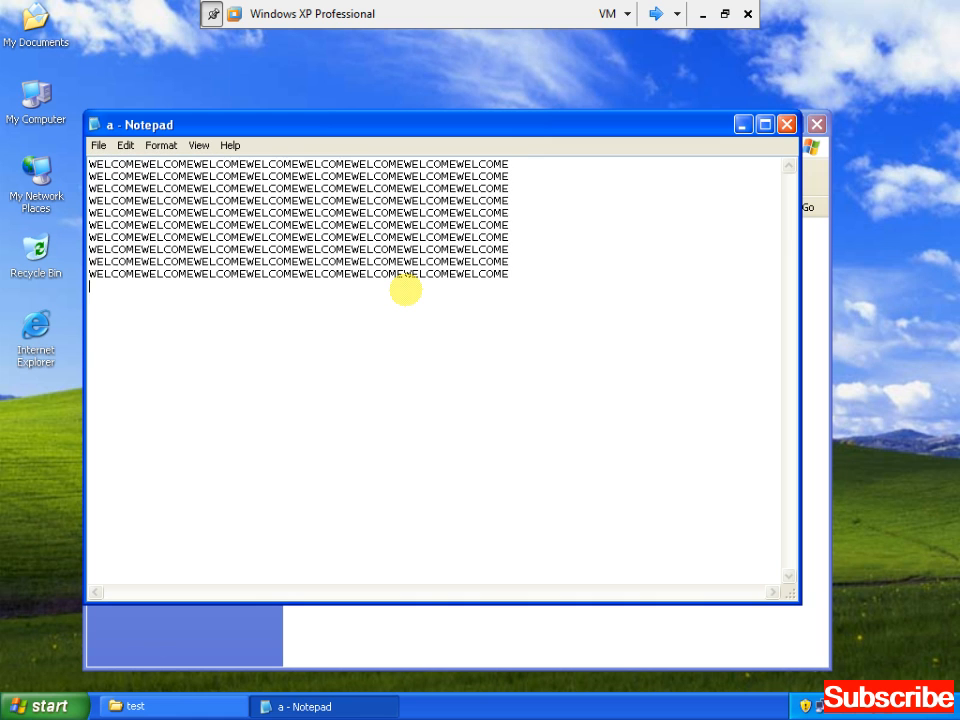
Close Notepad without saving, close the test window, and start another desktop folder
key("alt+F4")
key("n")
key("alt+space")
key("c")
right_click(406, 295)
Create the new folder and name it ABC
key("w")
type("f")
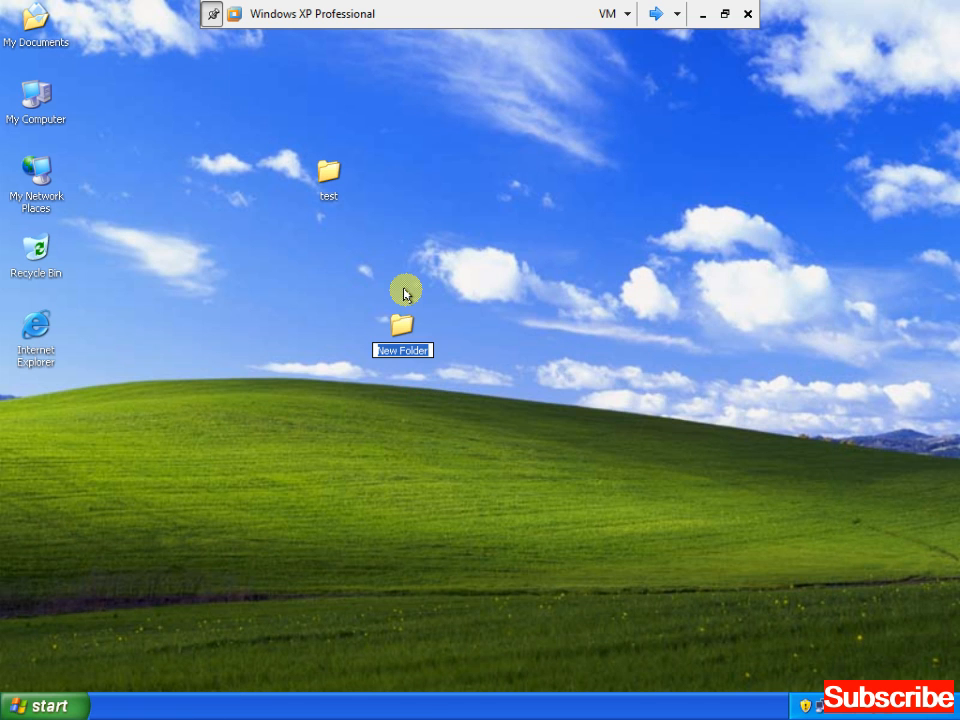
type("ABC")
key("Return")
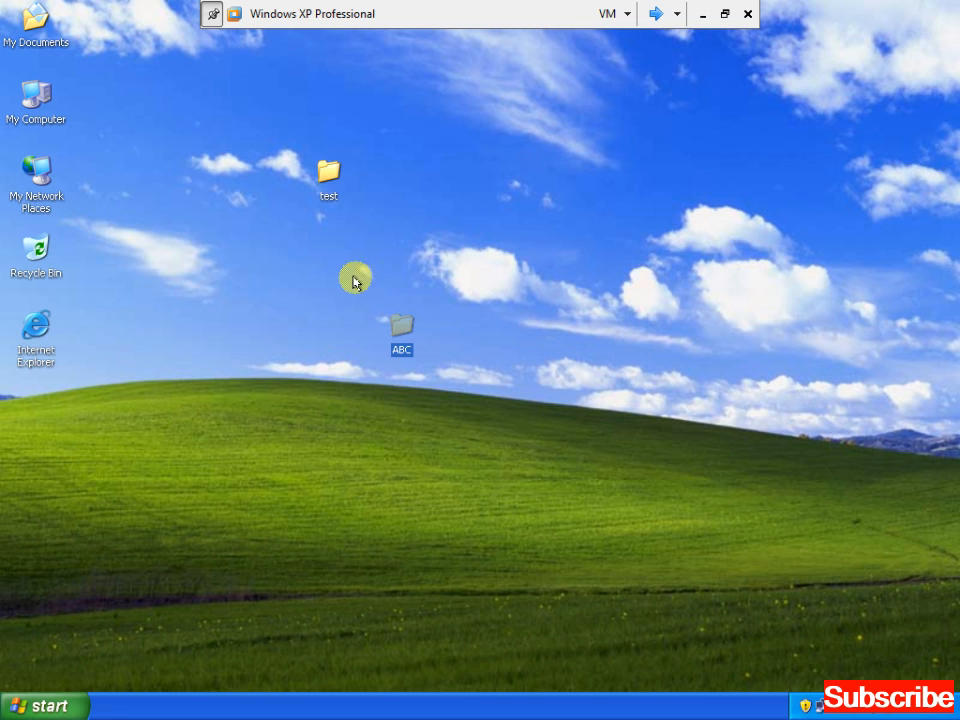
left_click(378, 282)
Show the Sharing tab of the test folder's Properties
right_click(328, 180)
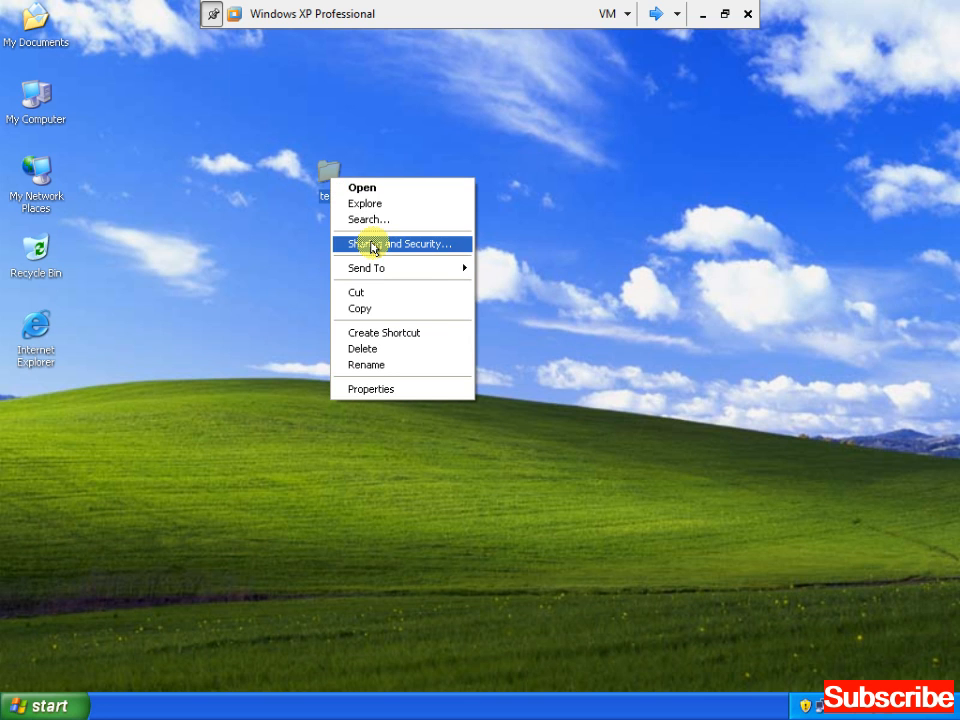
left_click(377, 390)
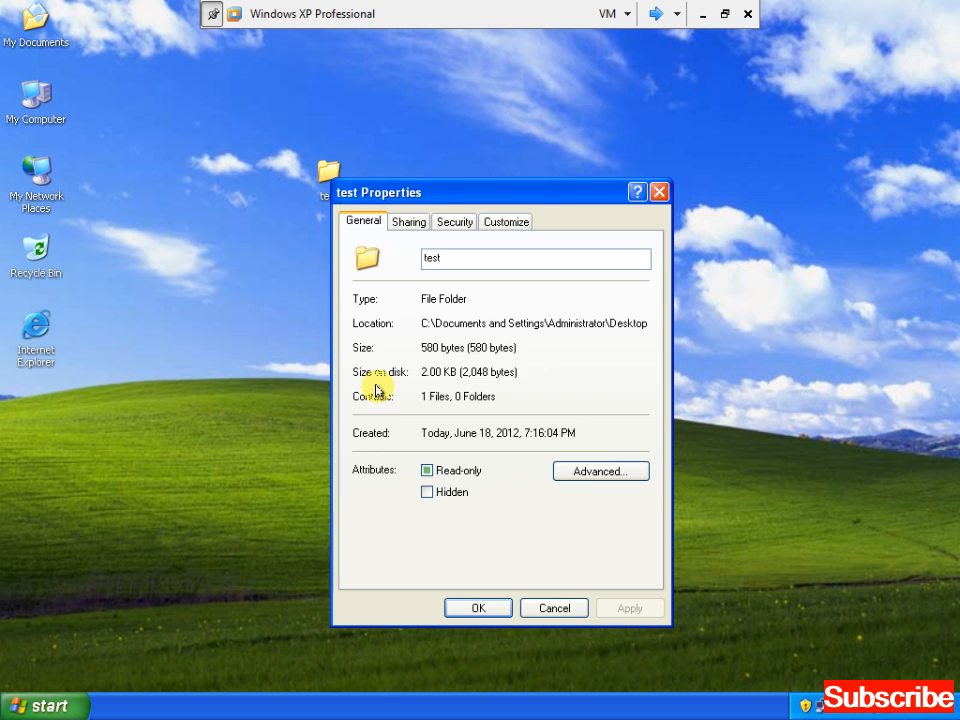
left_click(409, 226)
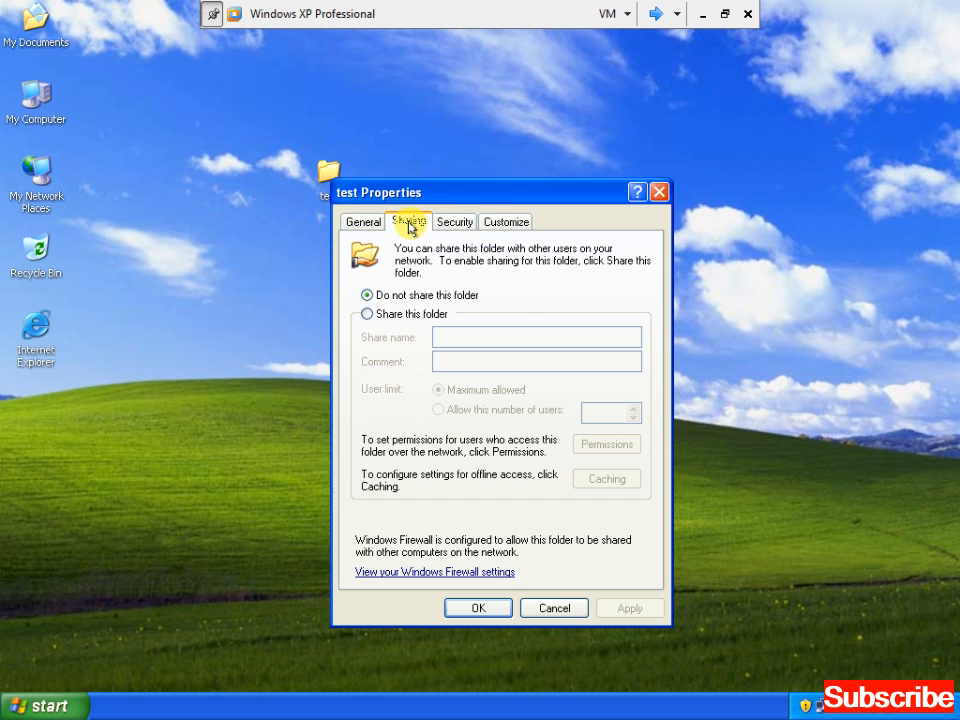
Share the test folder under the share name test
left_click(392, 318)
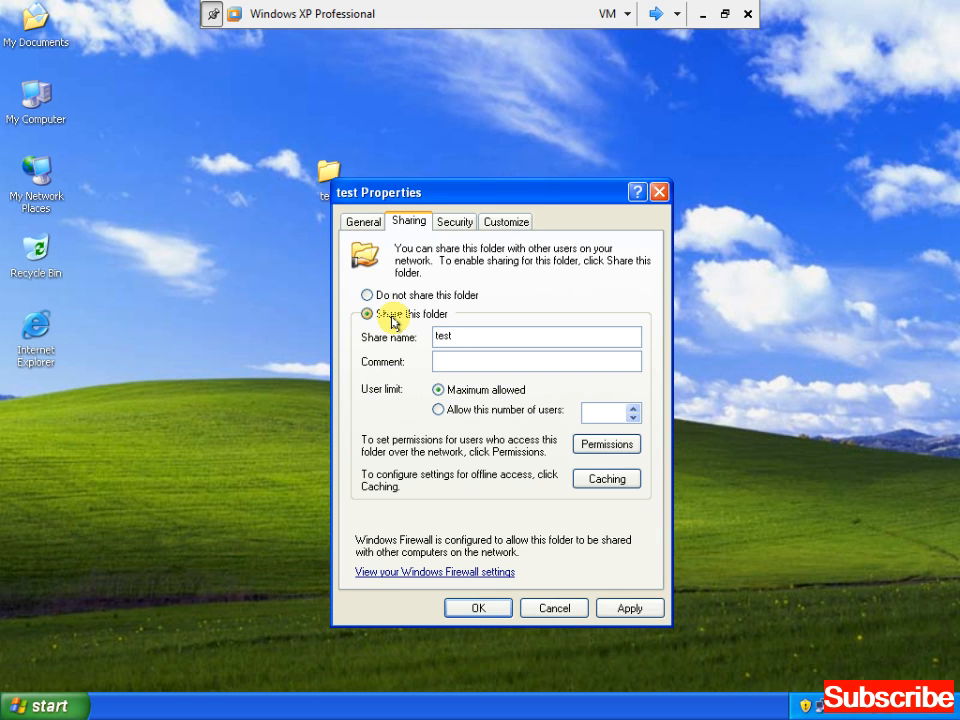
left_click(621, 610)
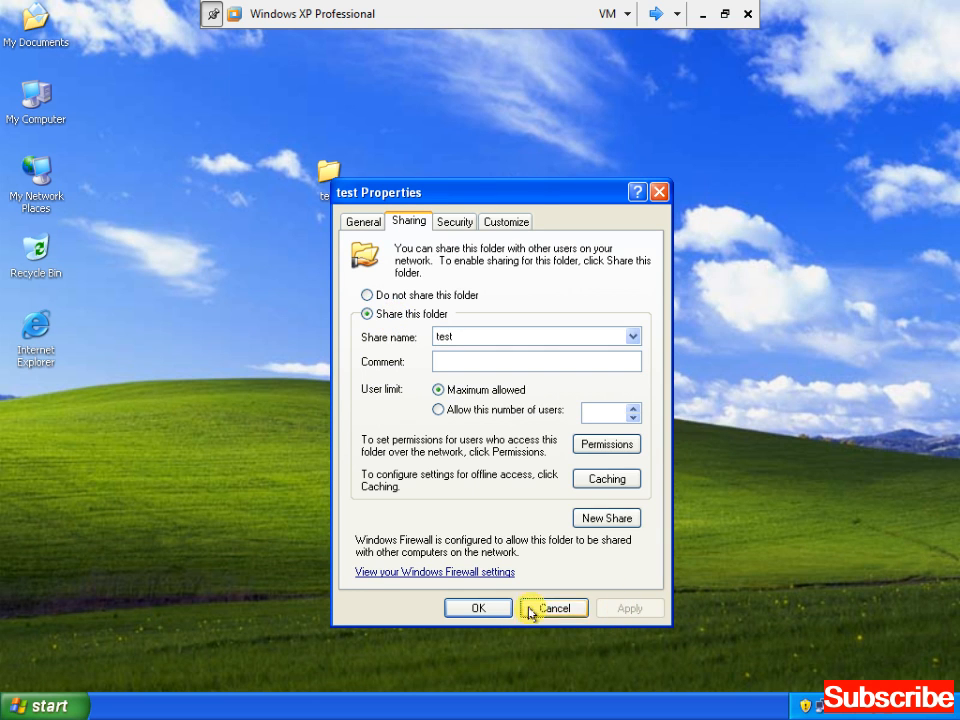
left_click(490, 611)
Share the ABC folder under the share name ABC from its Properties
right_click(400, 326)
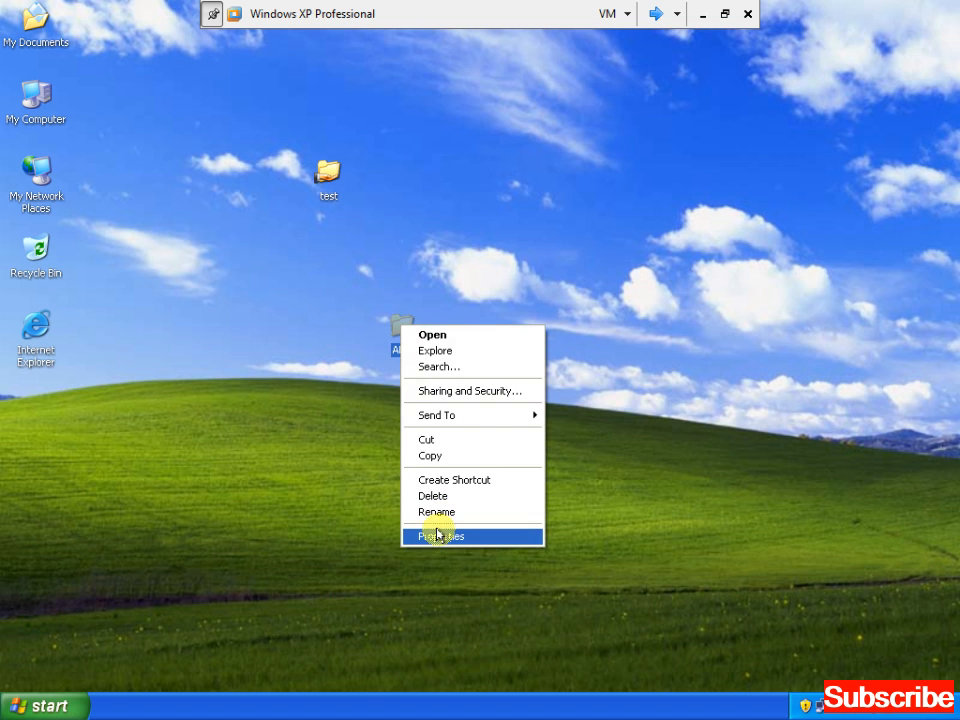
left_click(440, 536)
left_click(478, 282)
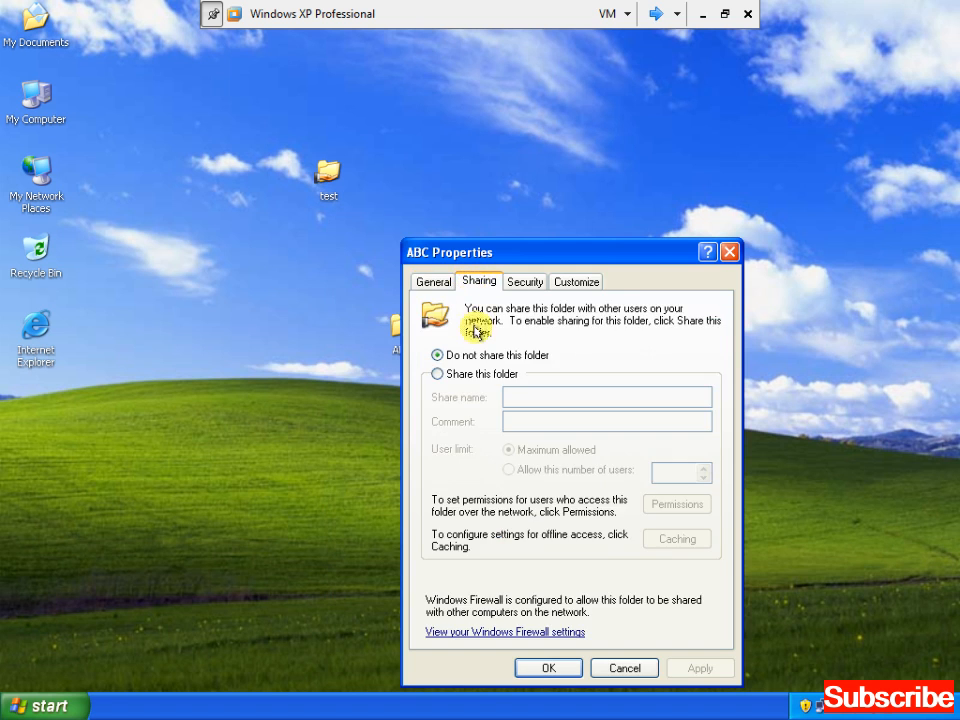
left_click(450, 374)
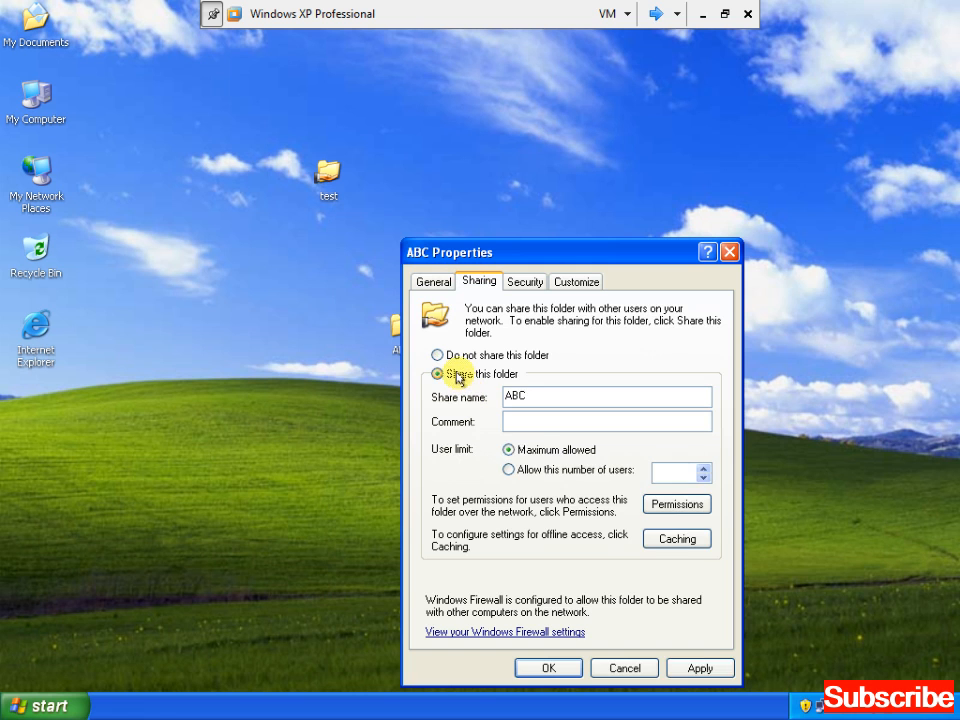
left_click(692, 667)
left_click(558, 669)
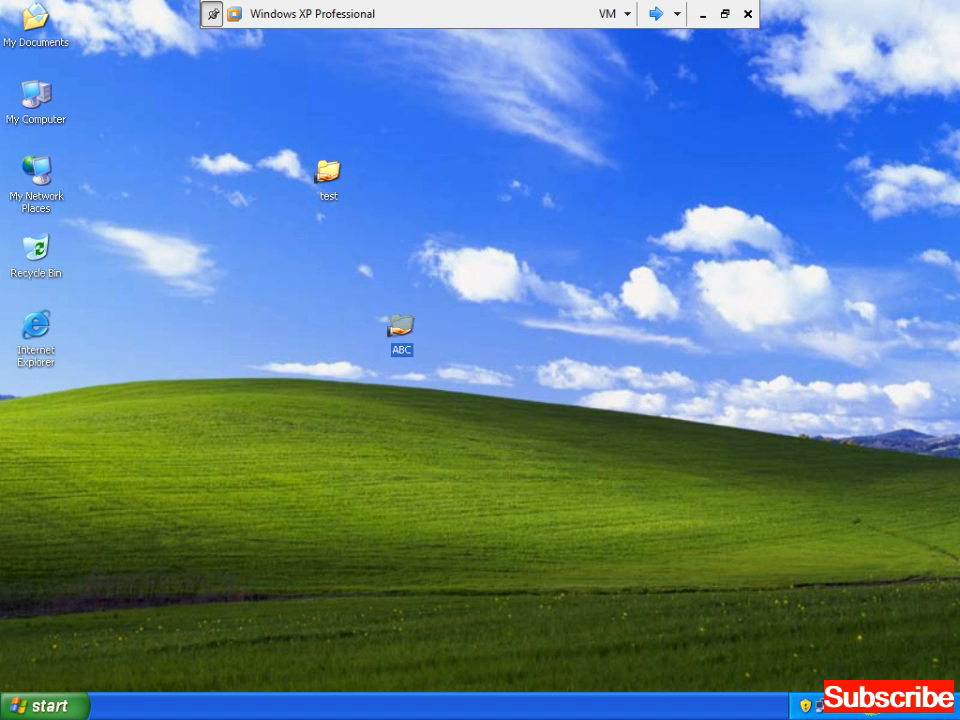
left_click(821, 705)
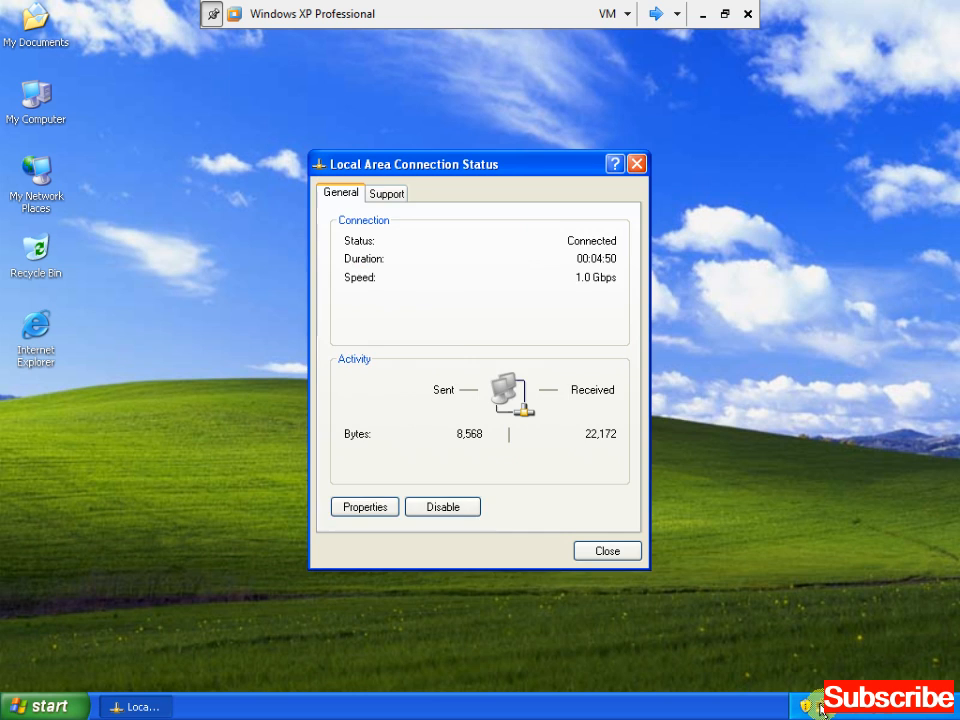
left_click(380, 193)
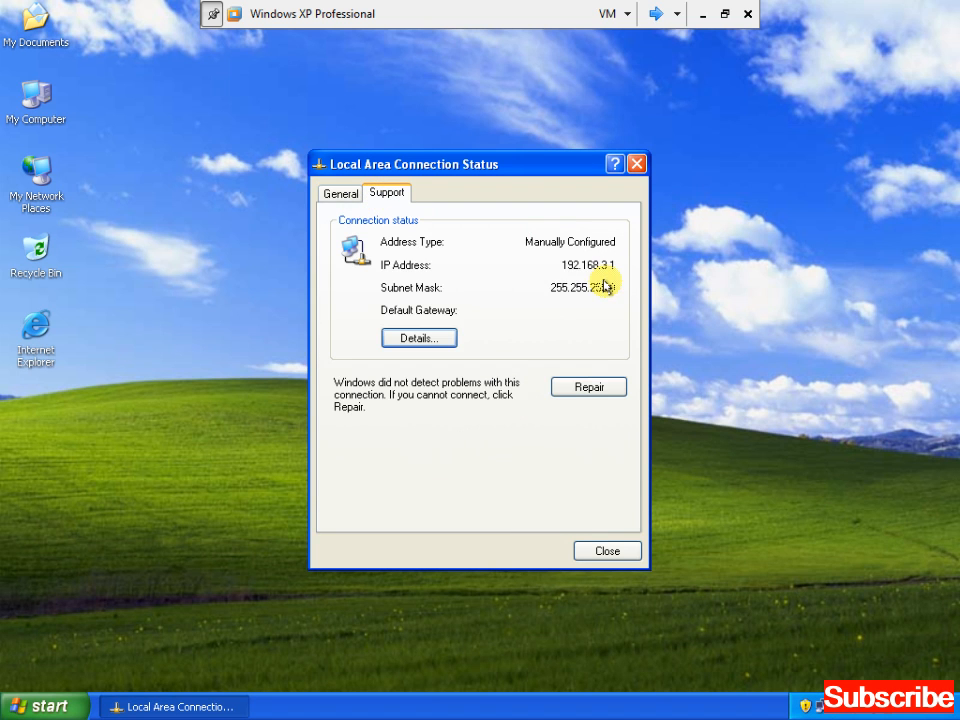
left_click(614, 551)
Switch to the other virtual machine and refresh its desktop twice
left_click(654, 13)
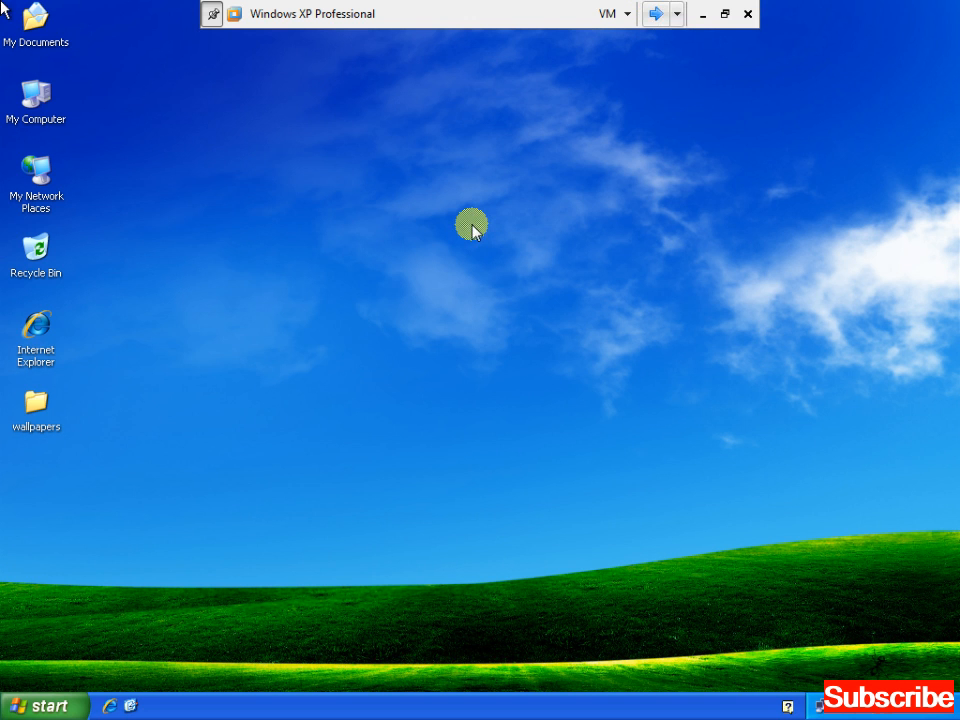
right_click(369, 157)
left_click(385, 185)
right_click(386, 190)
left_click(409, 213)
Open \\192.168.3.1 from the Run prompt to list its shared folders
key("super")
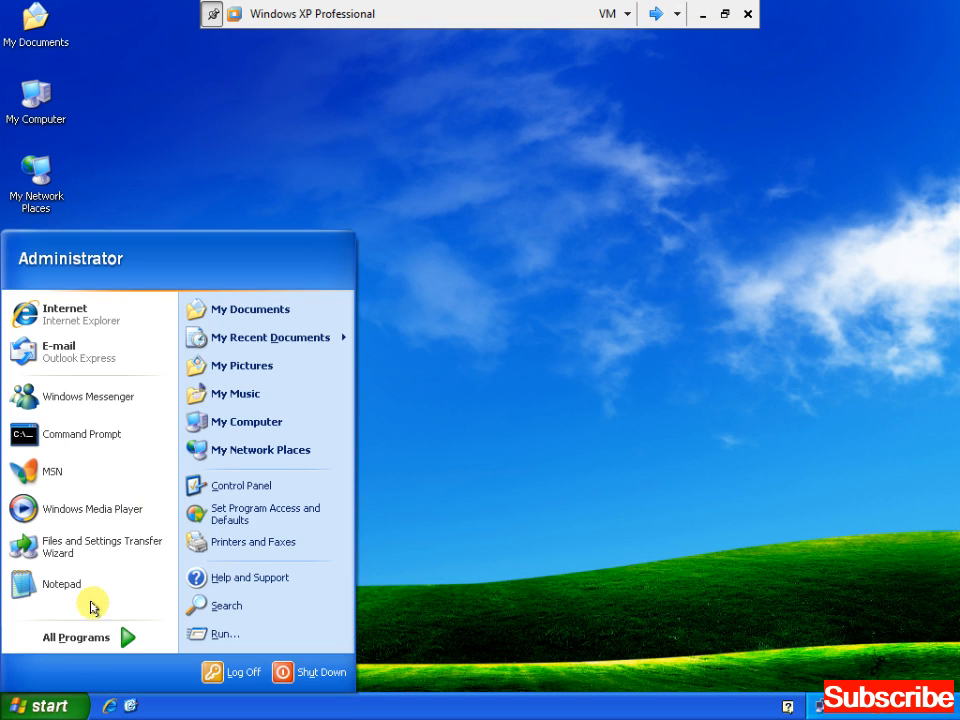
left_click(204, 636)
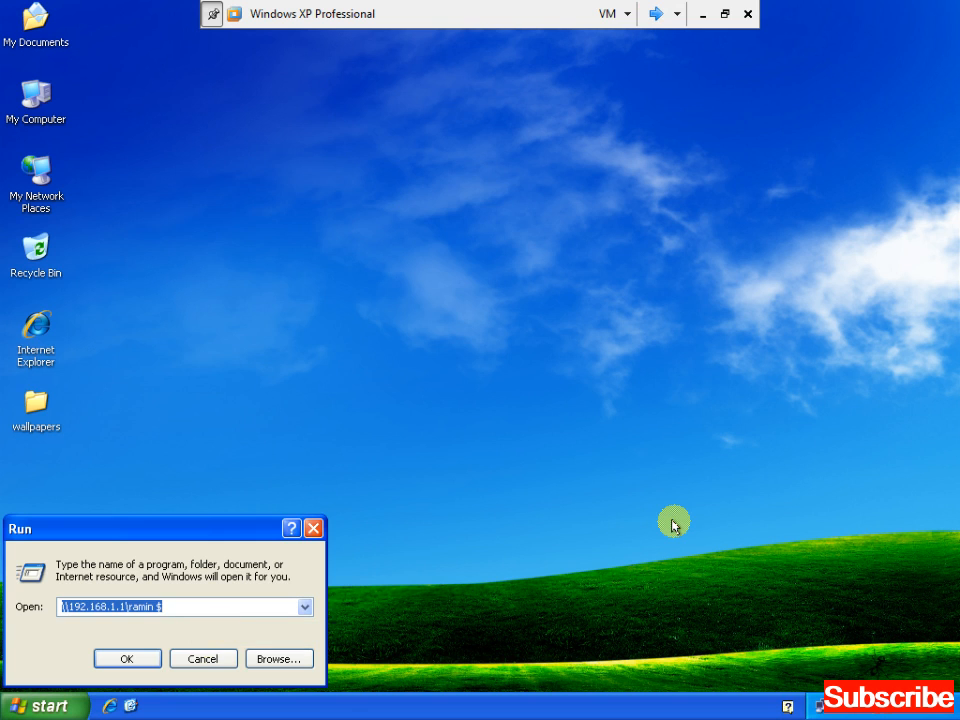
type("\\\\")
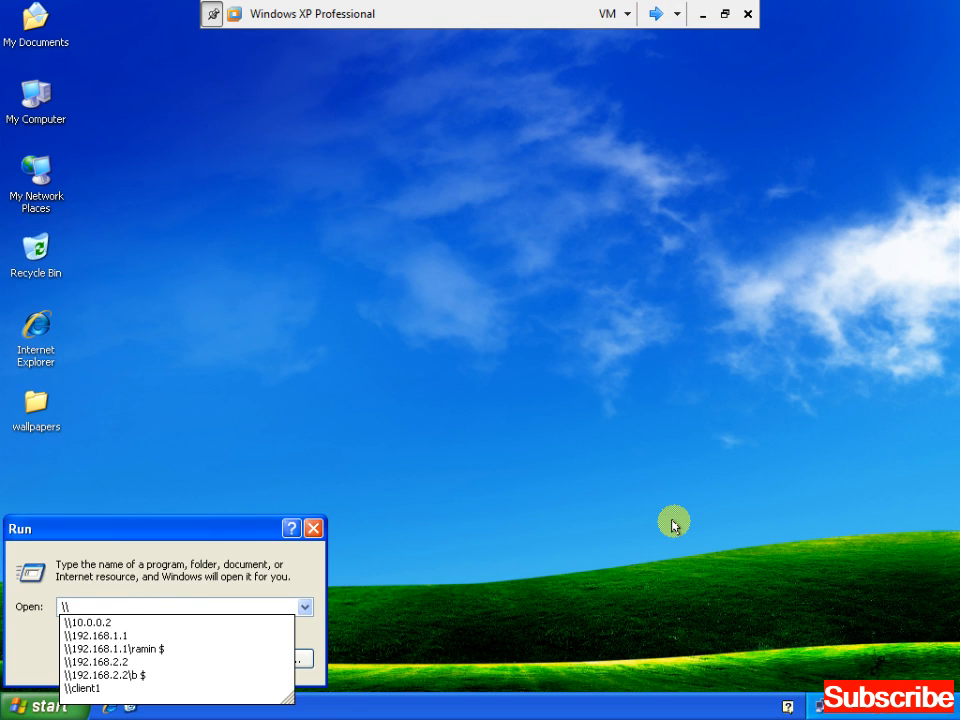
type("192.")
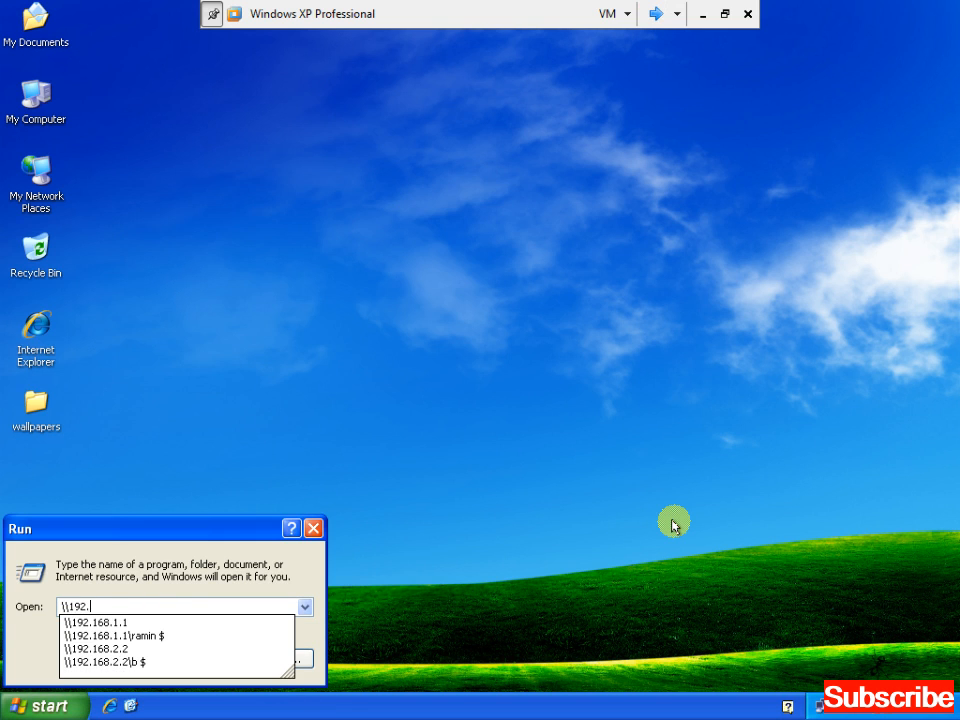
type("168.3.1")
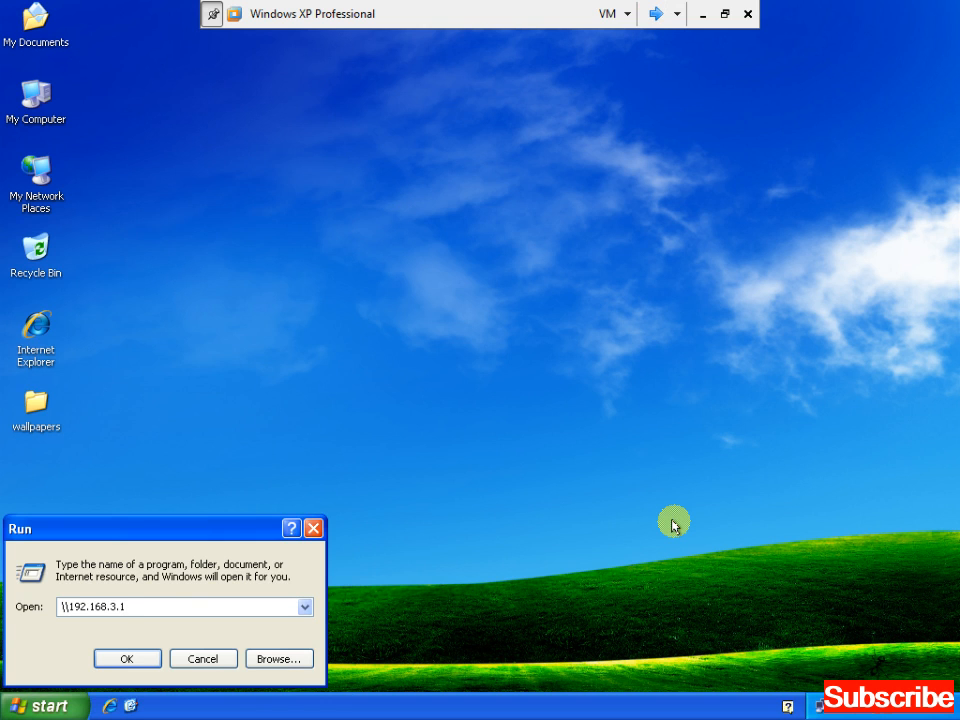
key("Return")
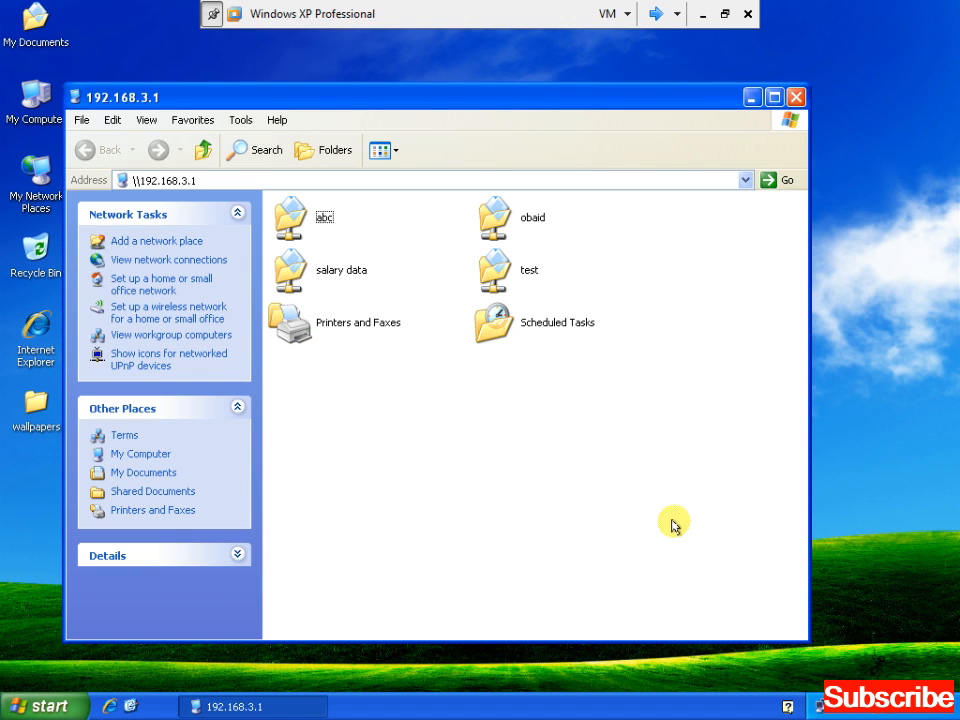
Maximize the share list, enter the test share, and open file a in Notepad
key("Right")
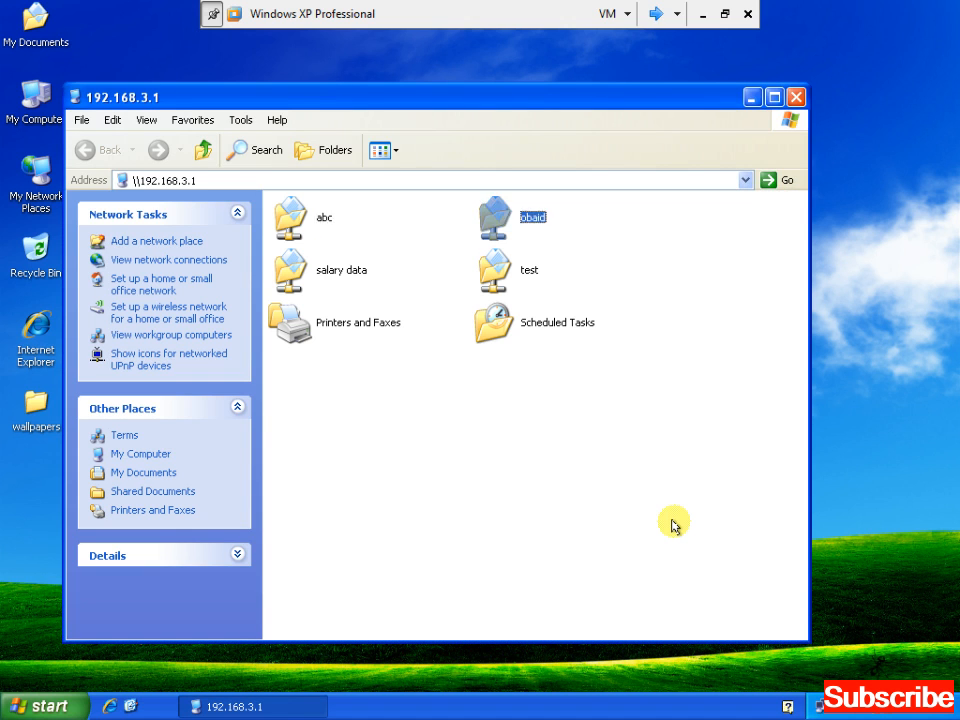
key("Left")
key("Right")
key("Down")
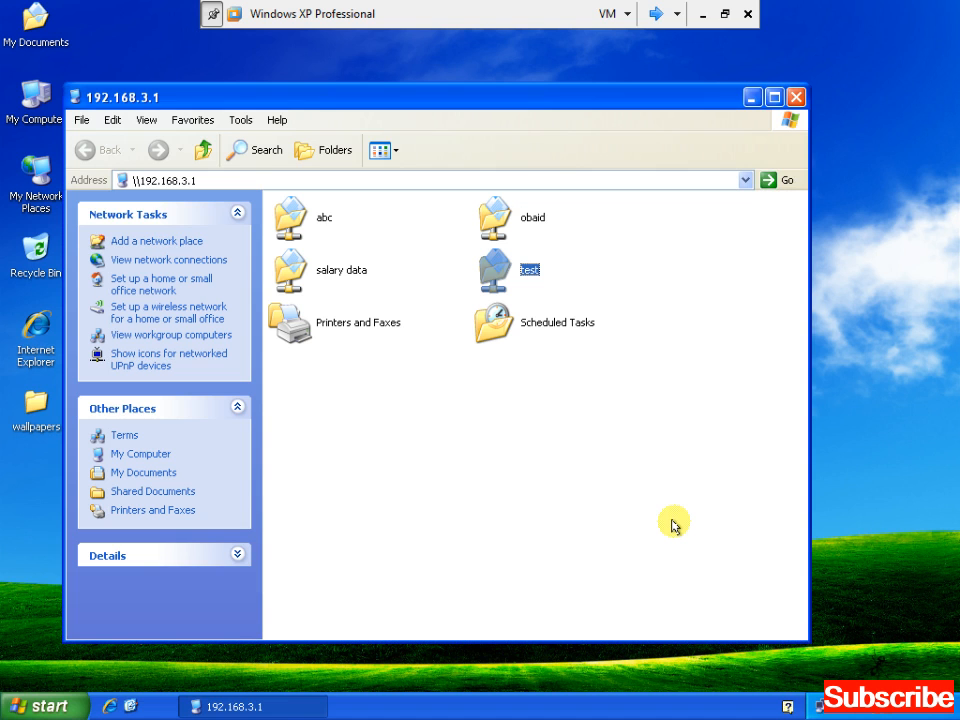
key("alt+space")
key("x")
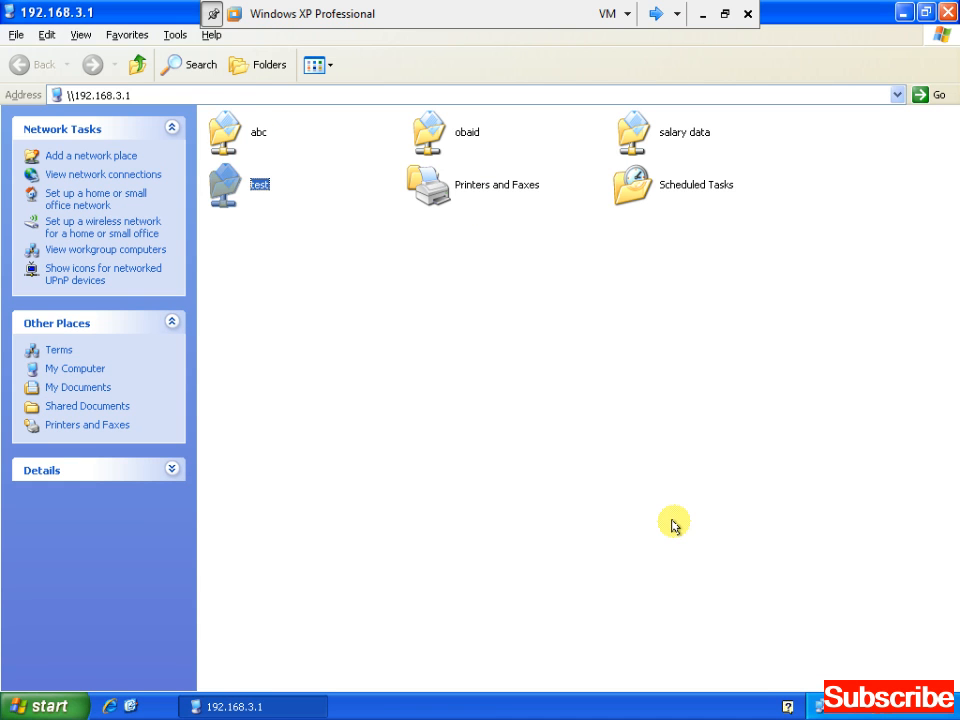
key("Return")
key("Down")
key("Return")
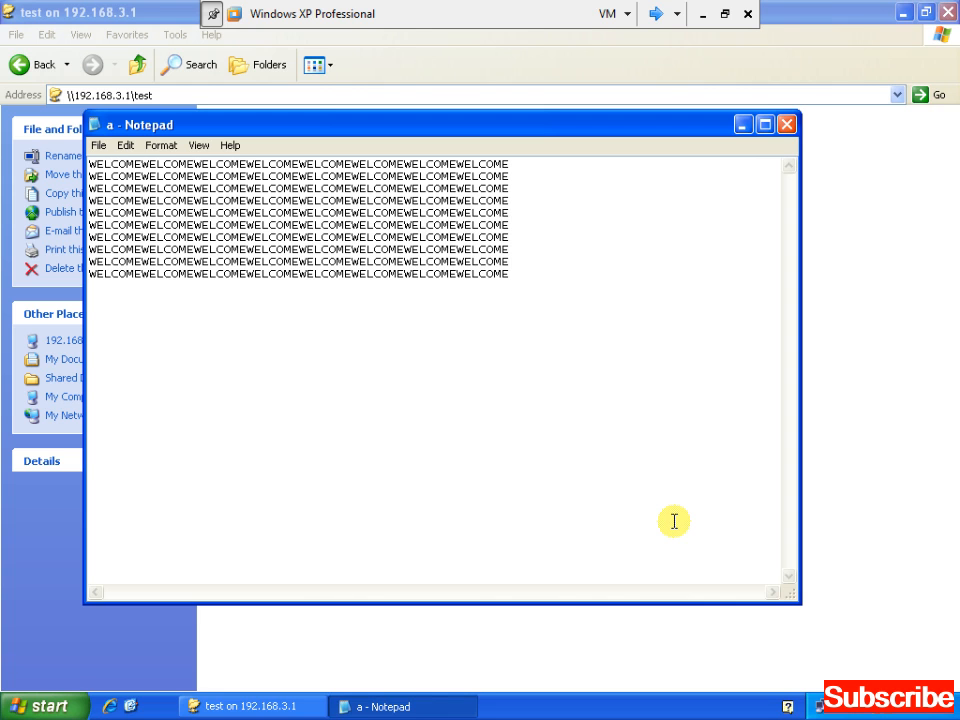
Add a TO KARDAN line to a, save on closing Notepad, and close the share window
key("Down")
type("TO KARDAN")
key("alt+space")
key("c")
key("Return")
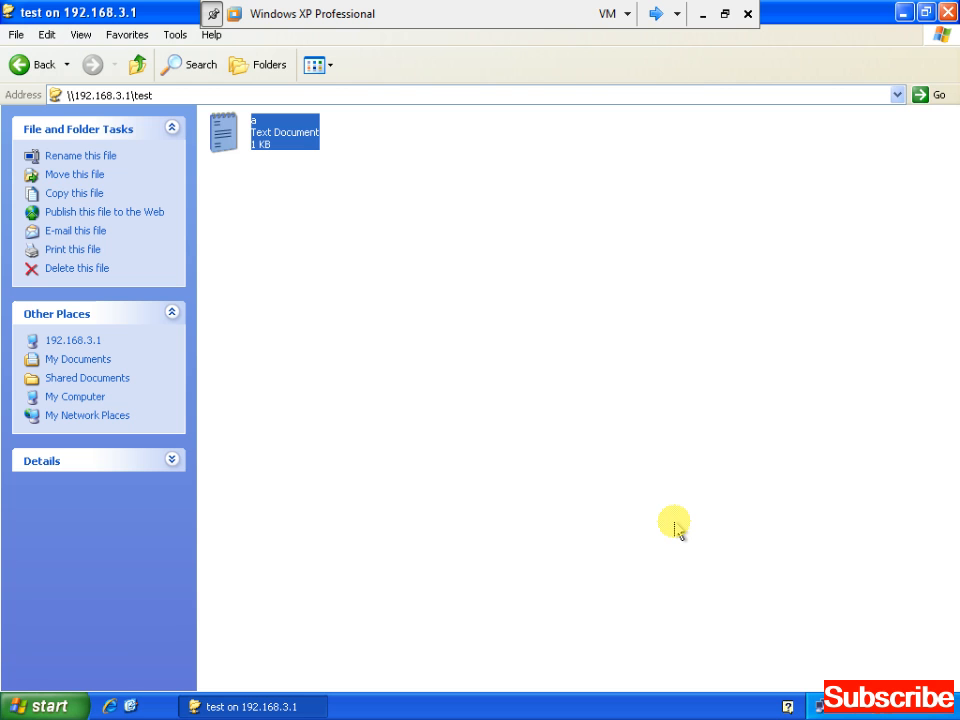
key("alt+F4")
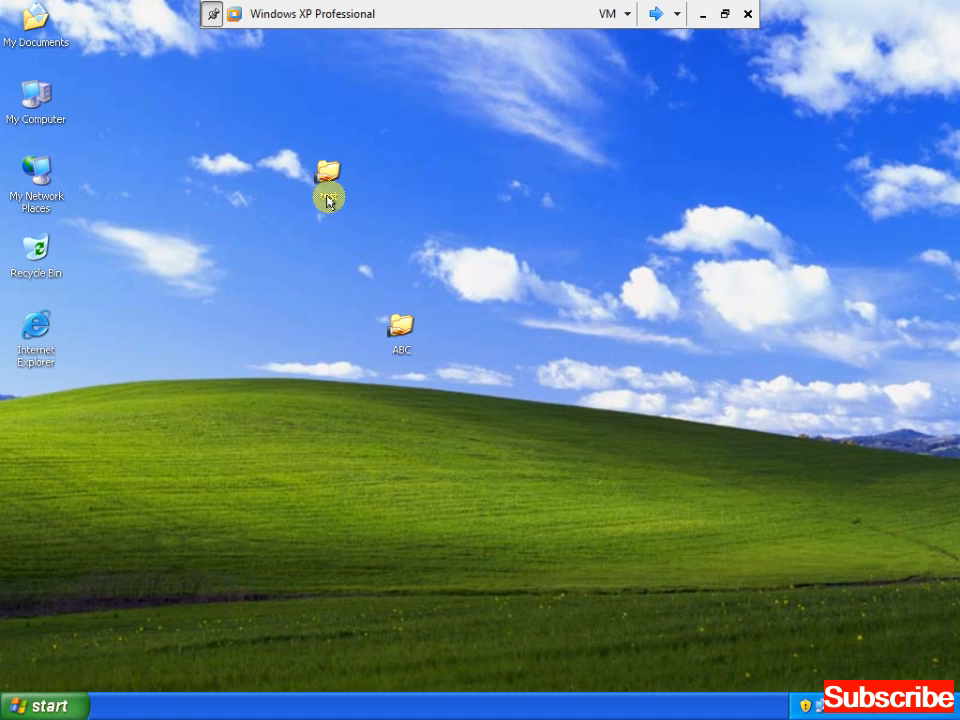
right_click(326, 179)
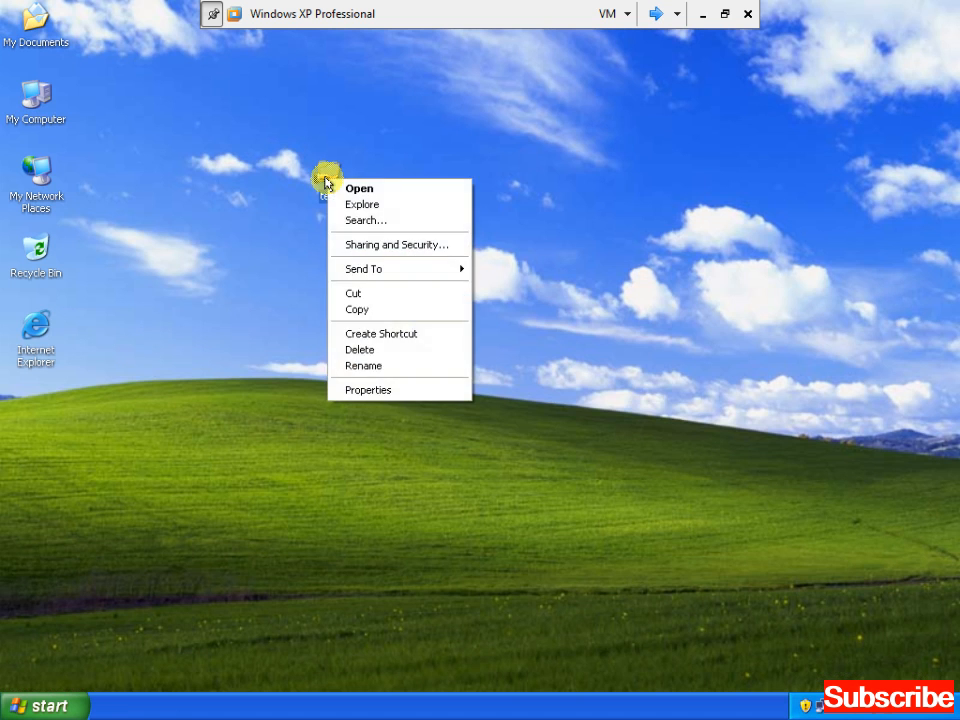
left_click(379, 390)
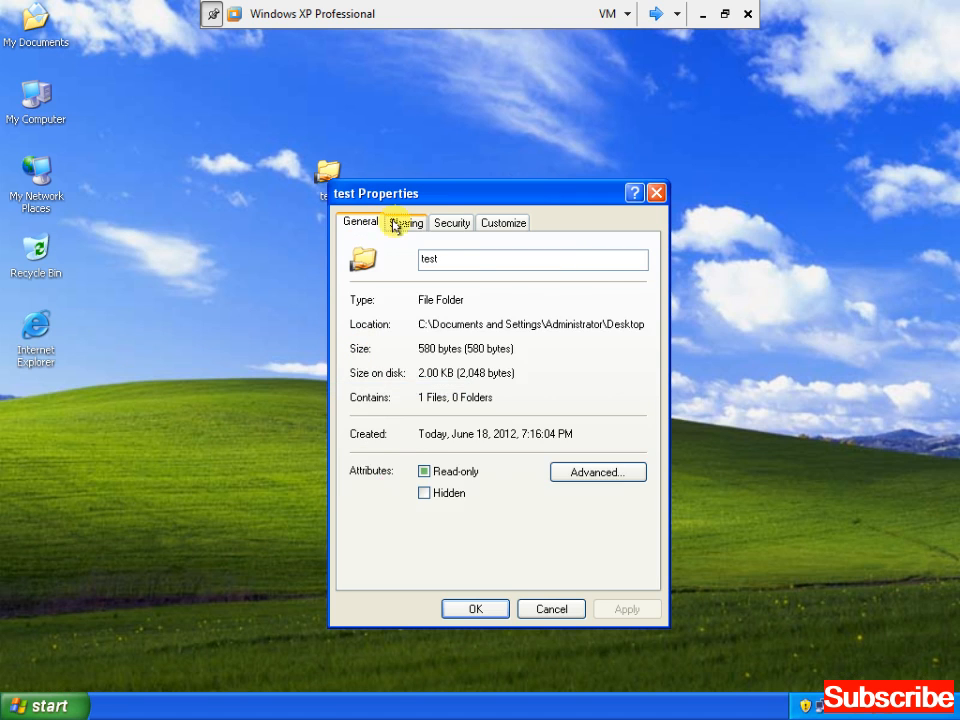
left_click(396, 221)
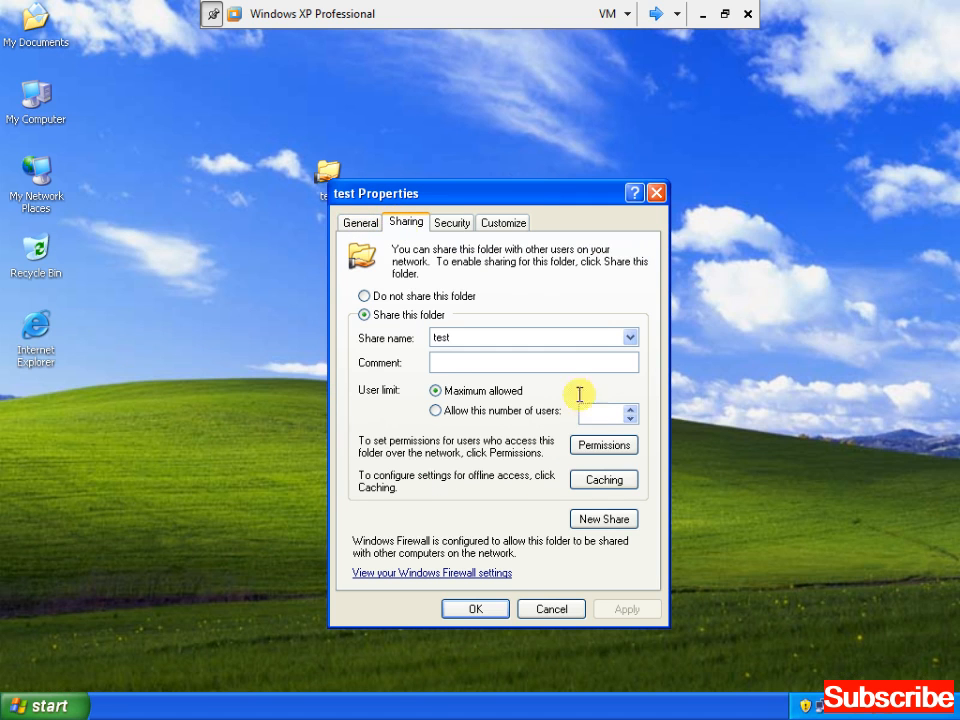
left_click(607, 453)
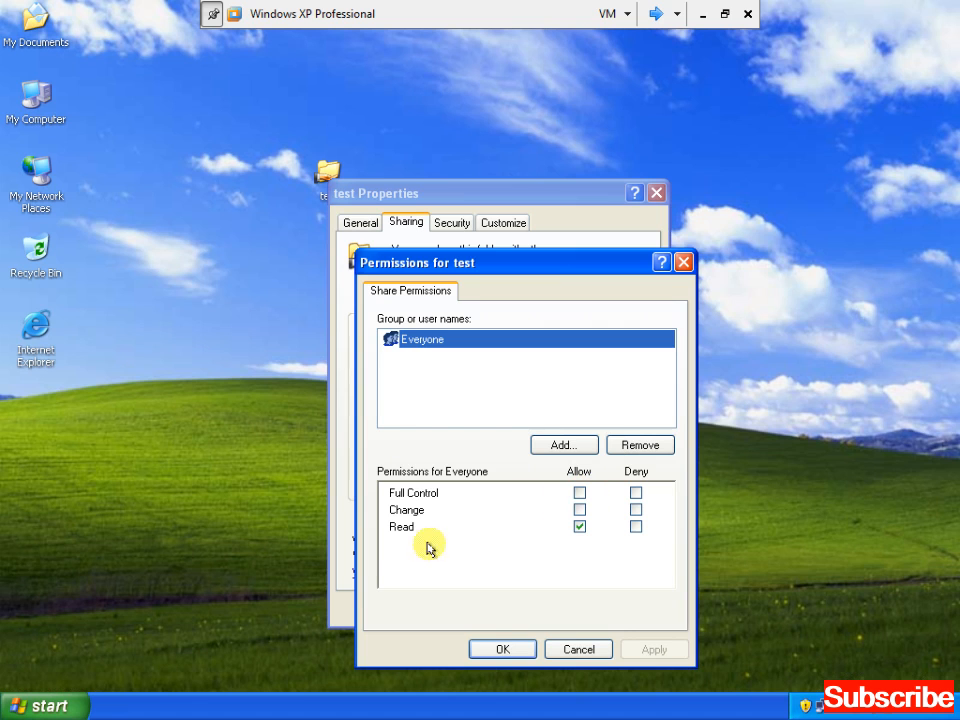
left_click(579, 493)
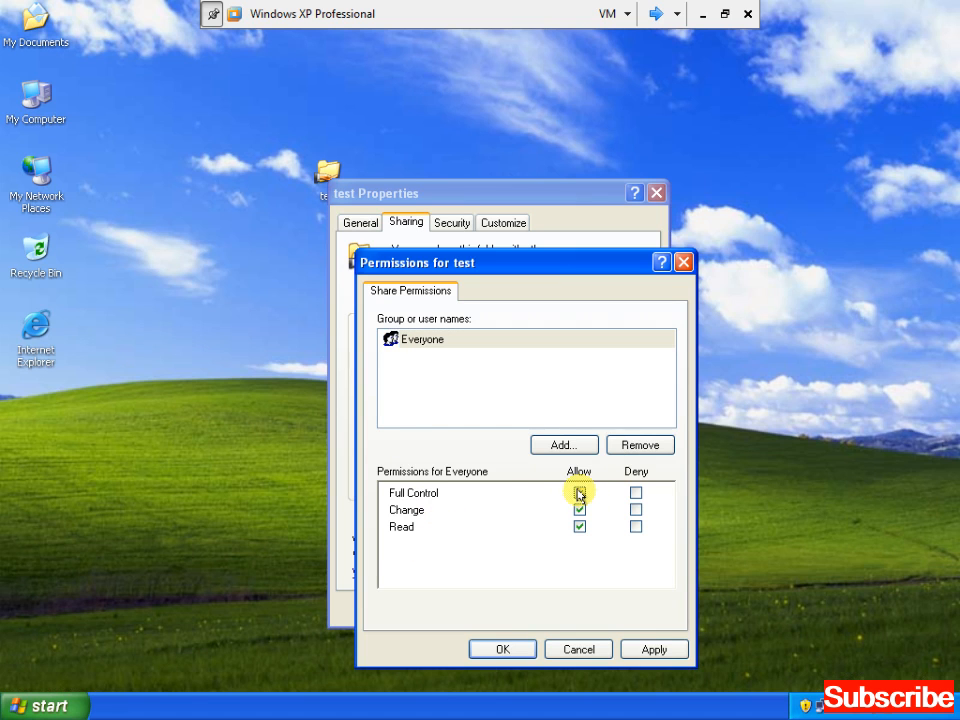
left_click(579, 510)
left_click(579, 527)
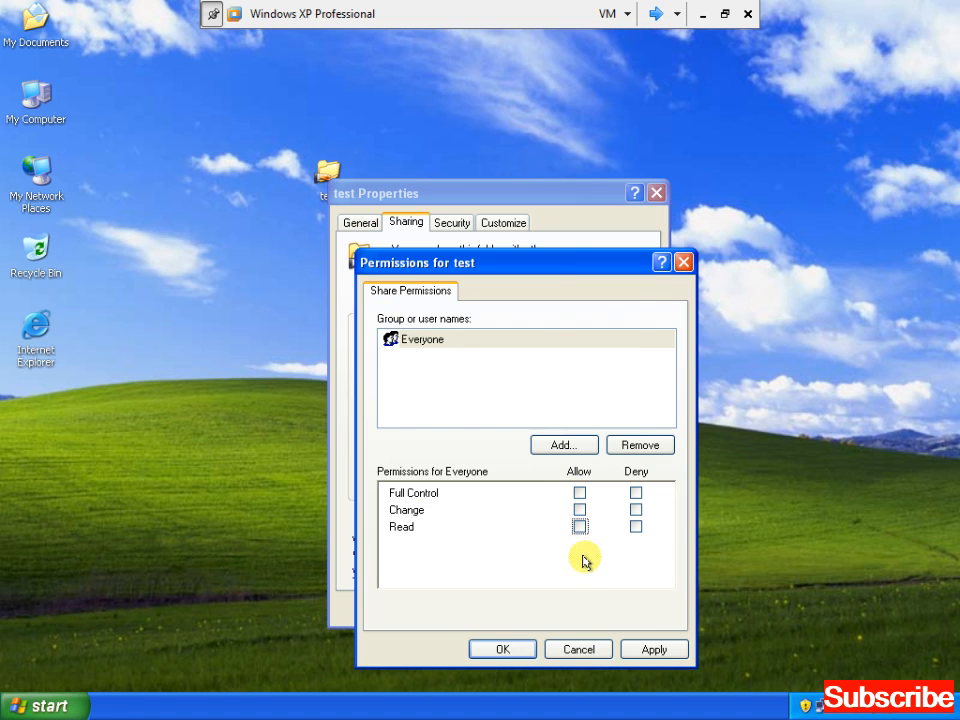
left_click(576, 653)
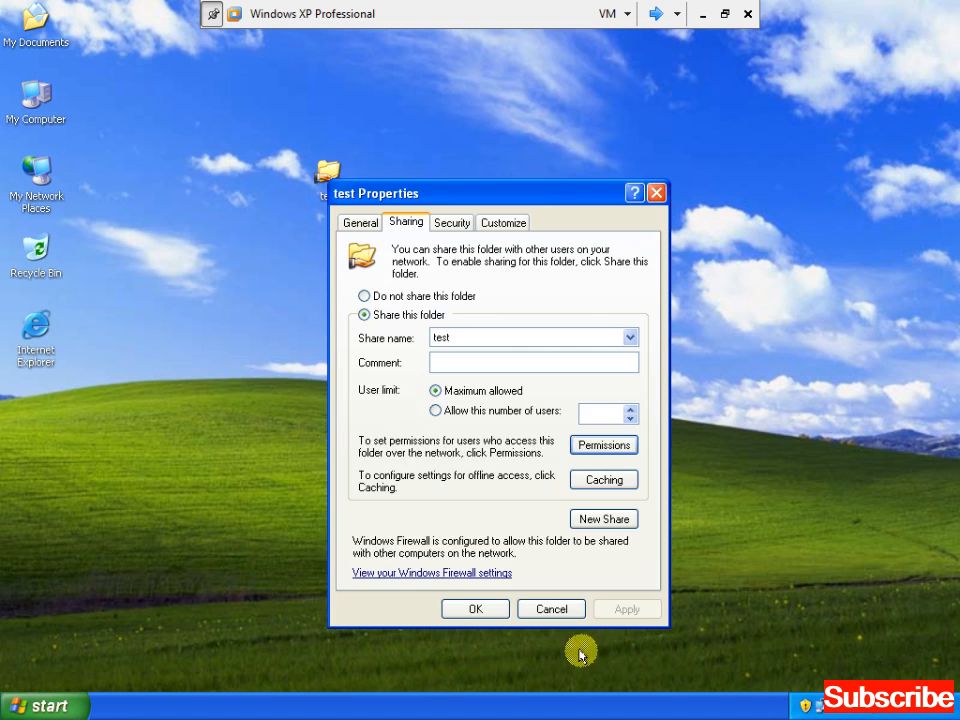
left_click(551, 610)
left_click(523, 243)
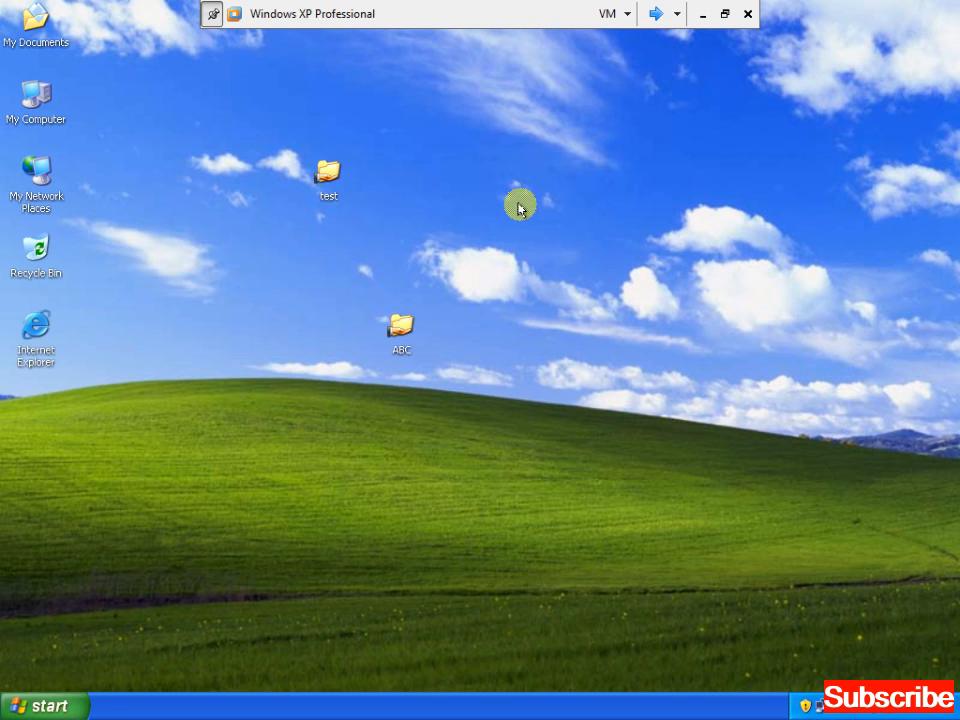
Create a new desktop folder named AQA
right_click(551, 118)
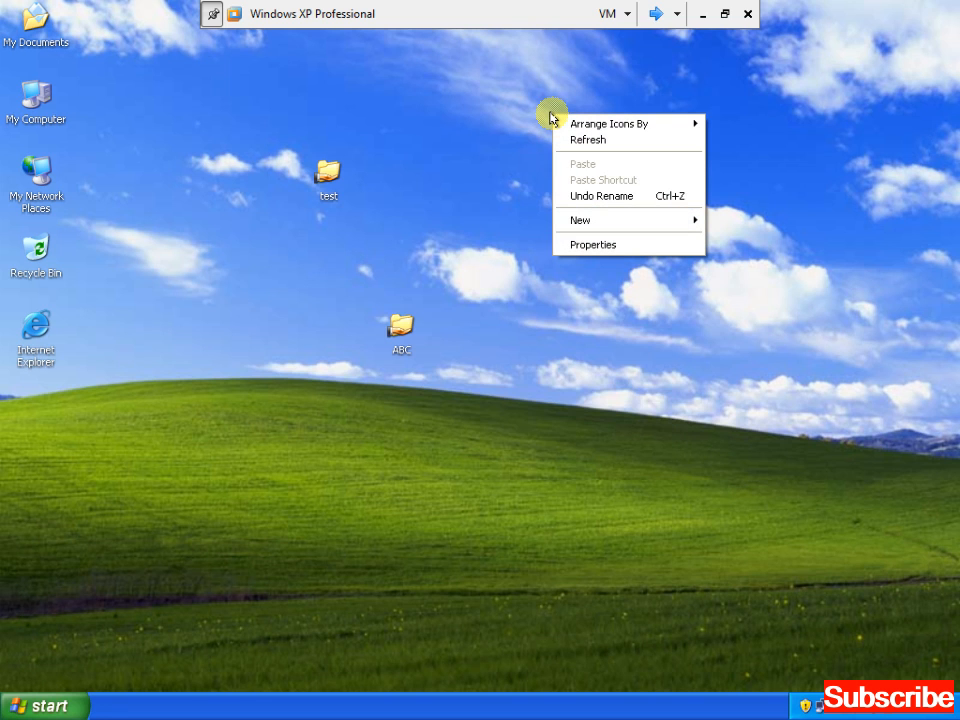
key("Up")
key("Up")
key("Up")
key("Down")
key("Right")
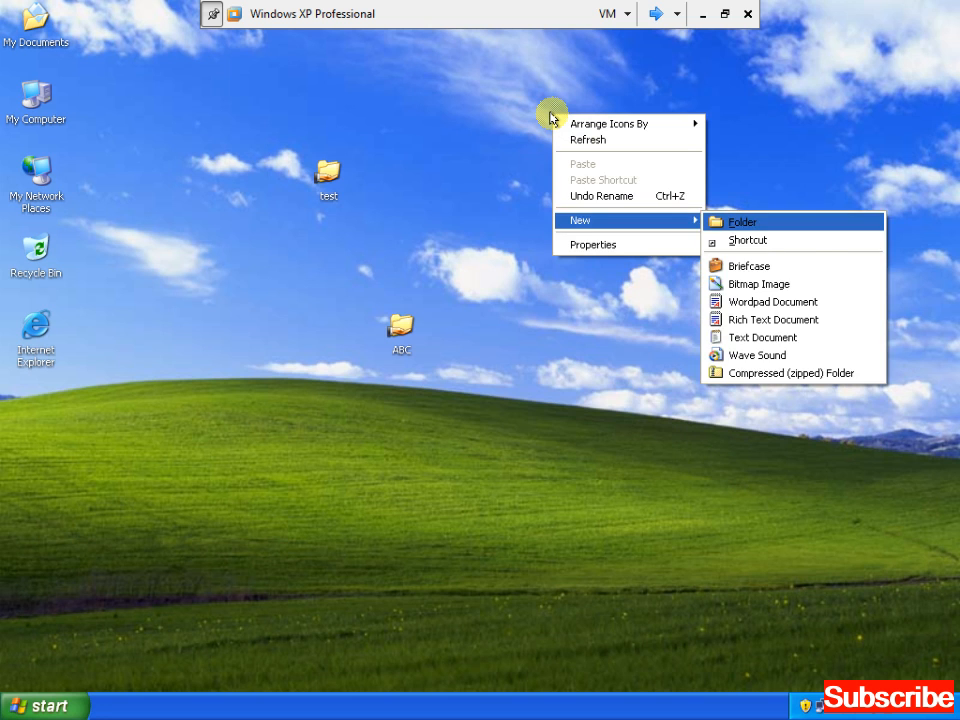
key("Return")
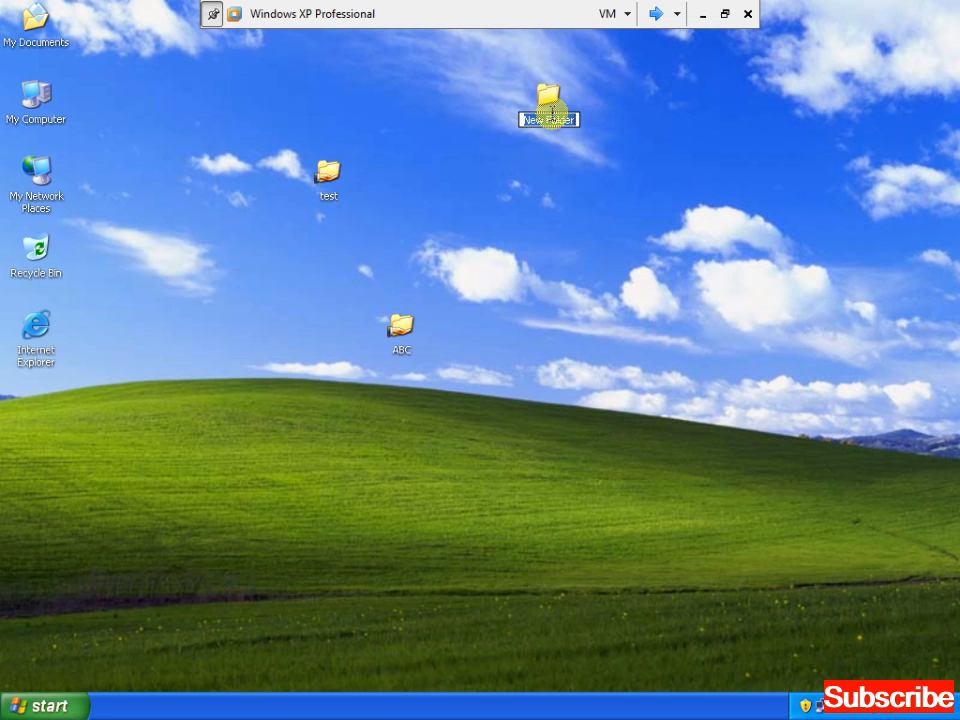
type("ABC")
key("Return")
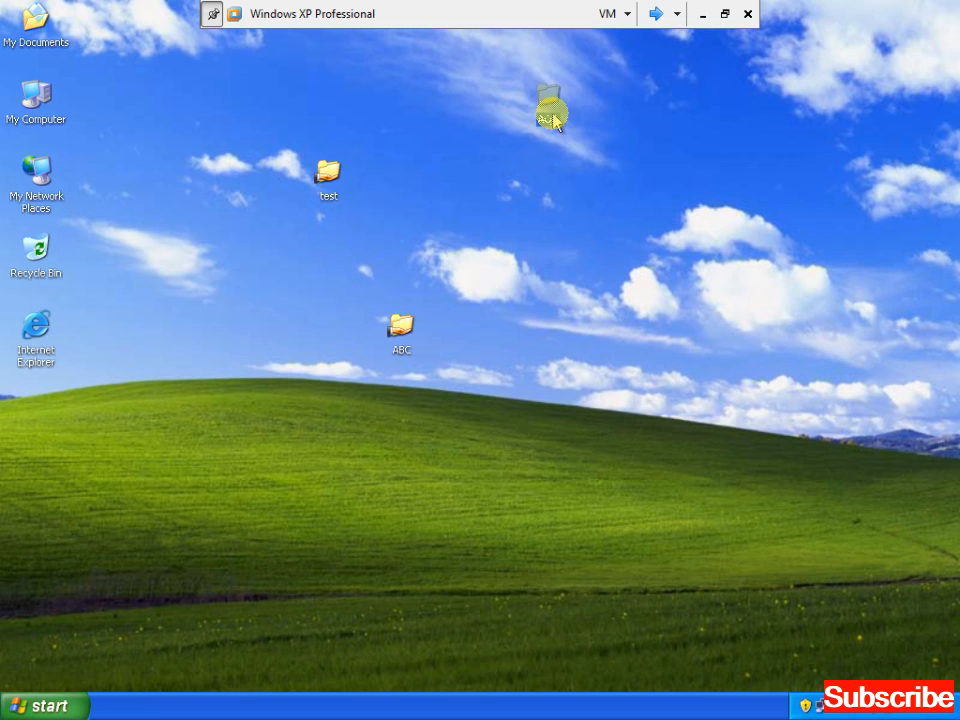
Inside AQA, create a new text document B
double_click(550, 112)
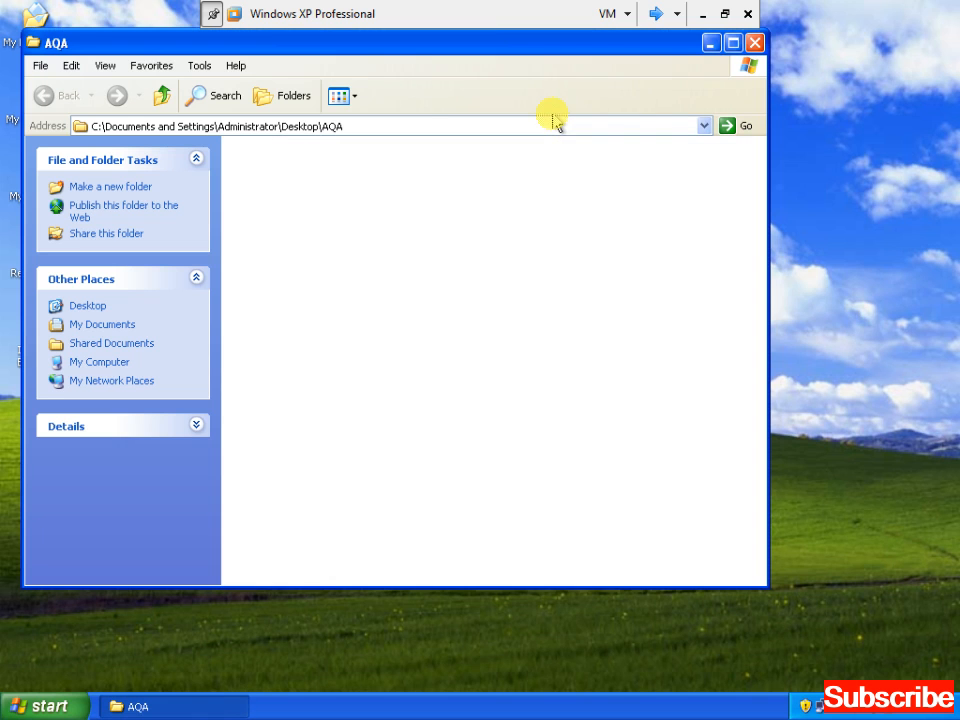
right_click(433, 255)
key("w")
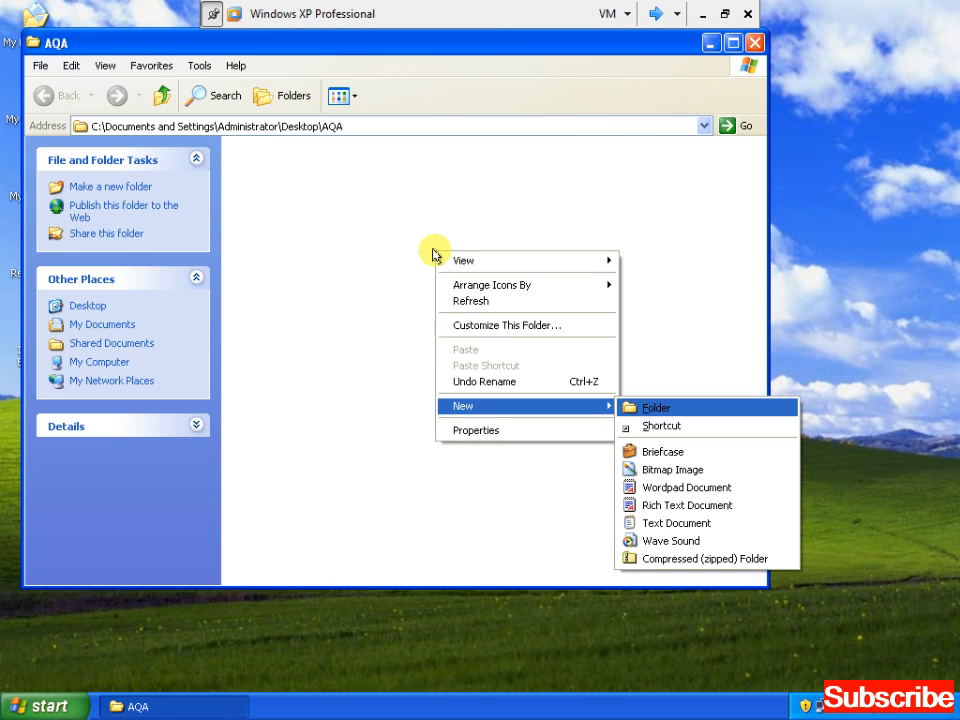
key("Up")
key("Up")
key("Up")
key("Return")
type("a")
key("Return")
key("Return")
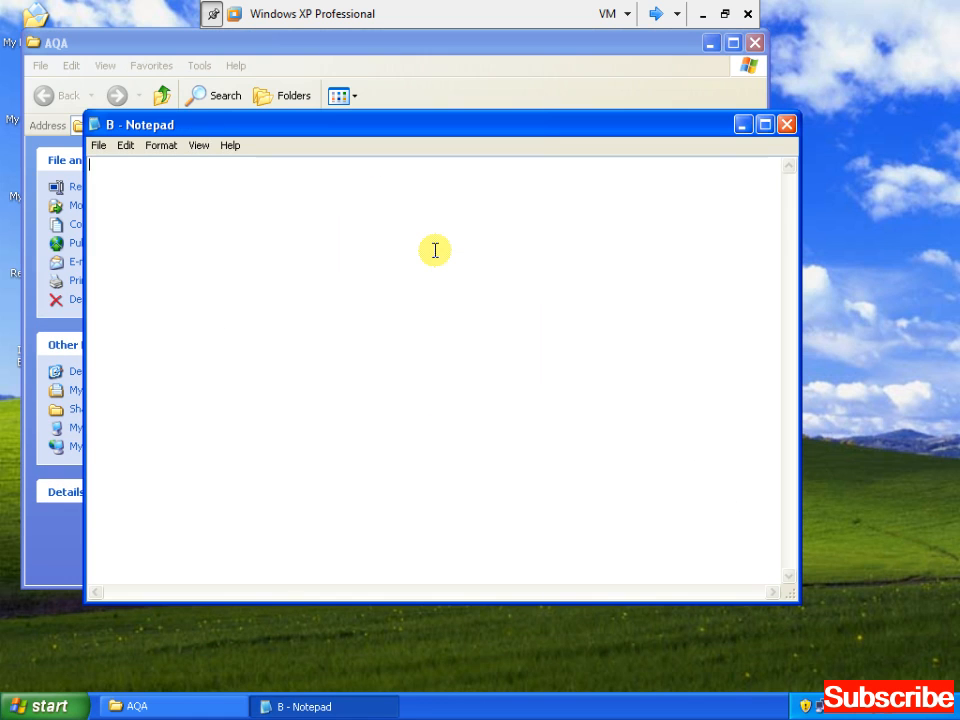
Fill the document with multiple lines of repeated WELCOME TO KARDAN by copying and pasting
type("WELCOME TO KARDAN")
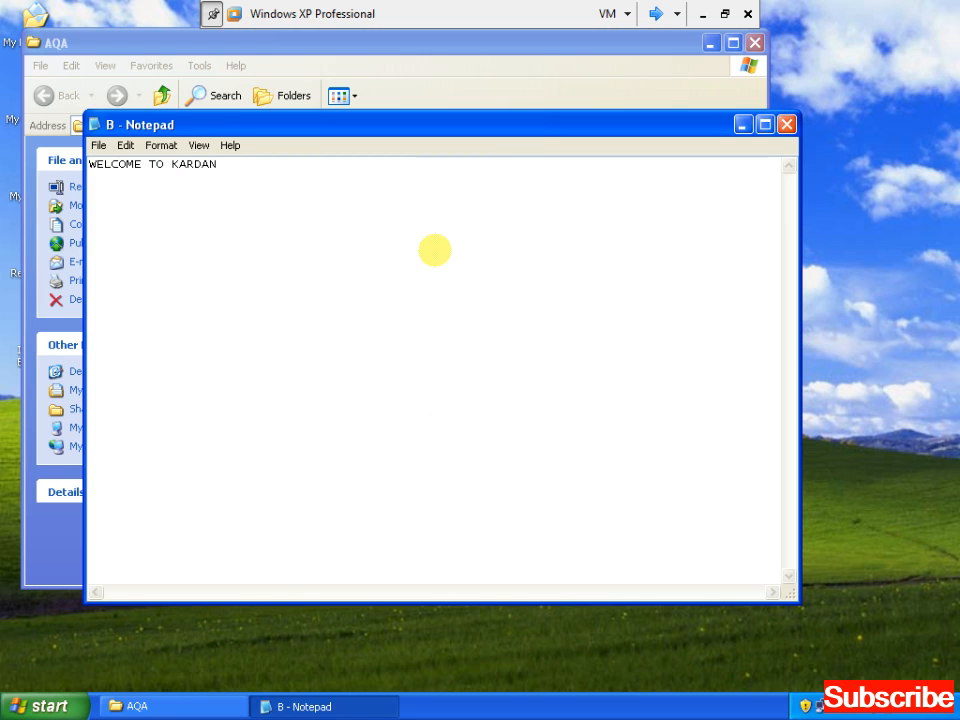
key("ctrl+a")
key("ctrl+c")
key("ctrl+v")
key("ctrl+v")
key("ctrl+v")
key("ctrl+v")
key("ctrl+v")
key("ctrl+a")
key("ctrl+c")
key("ctrl+v")
key("ctrl+v")
key("Return")
key("ctrl+v")
key("Return")
key("ctrl+v")
key("Return")
key("ctrl+v")
key("Return")
key("ctrl+v")
key("Return")
key("ctrl+v")
key("Return")
key("ctrl+v")
key("Return")
key("ctrl+v")
Close Notepad without saving, close the AQA window, and deselect the folder
key("alt+F4")
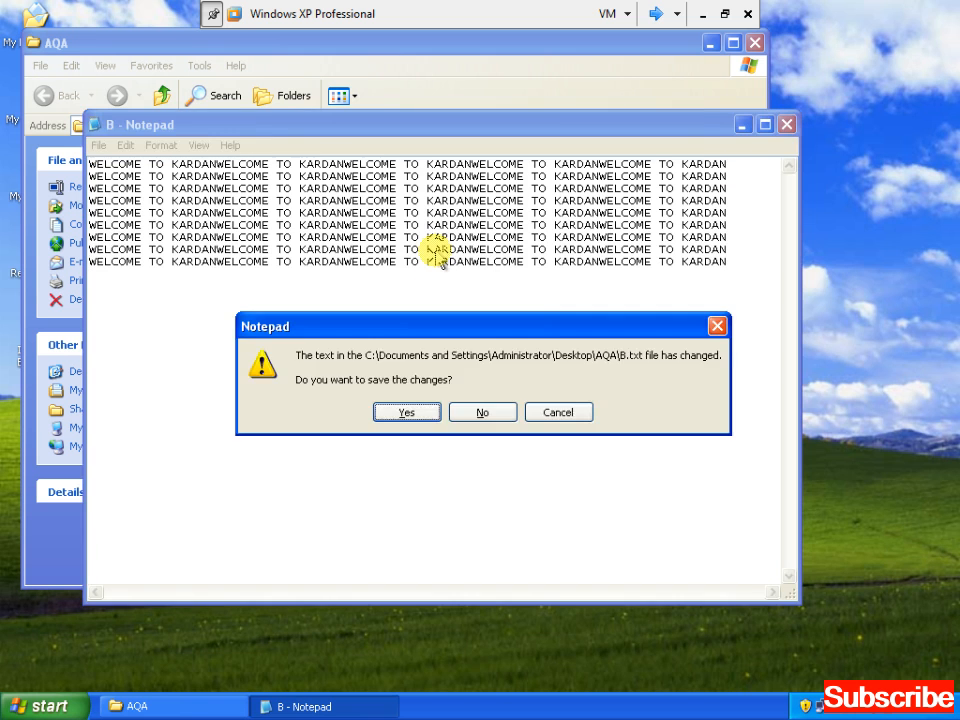
key("n")
key("alt+space")
key("c")
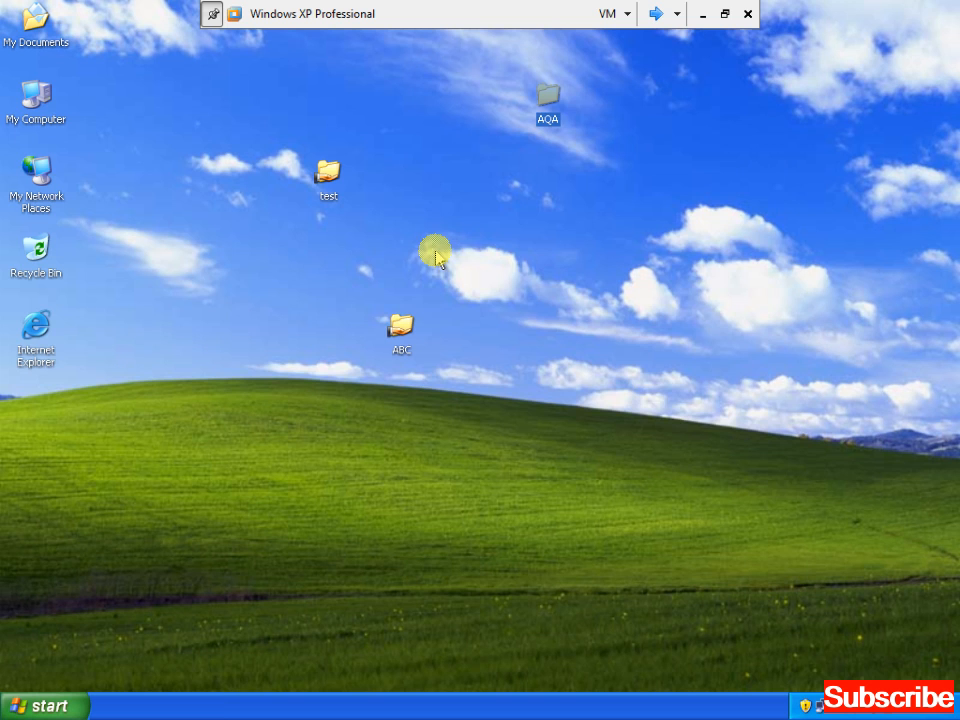
left_click(463, 249)
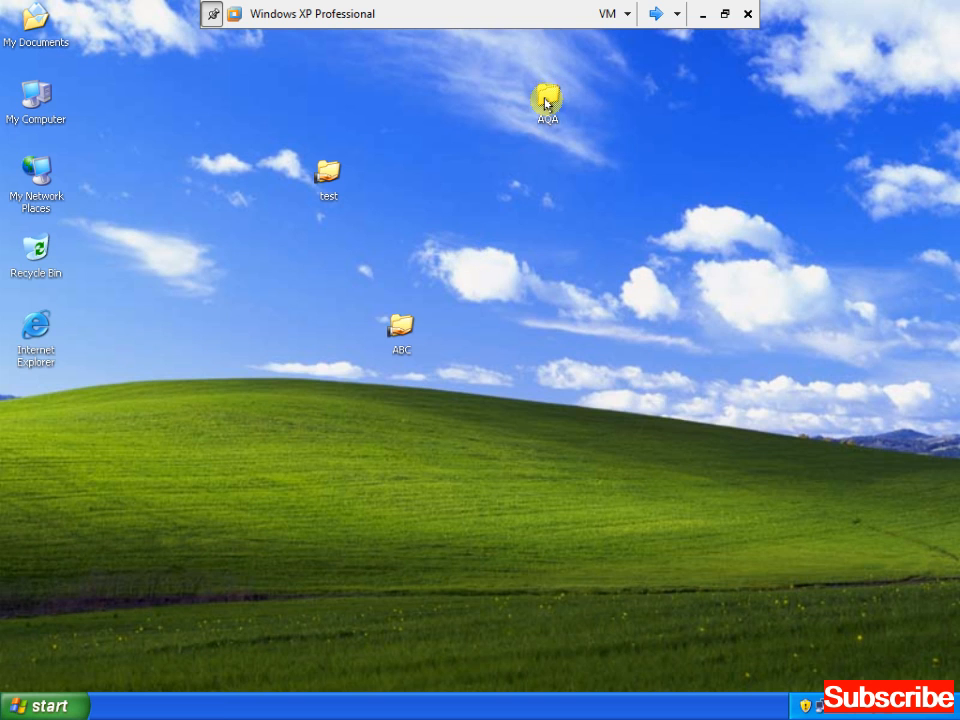
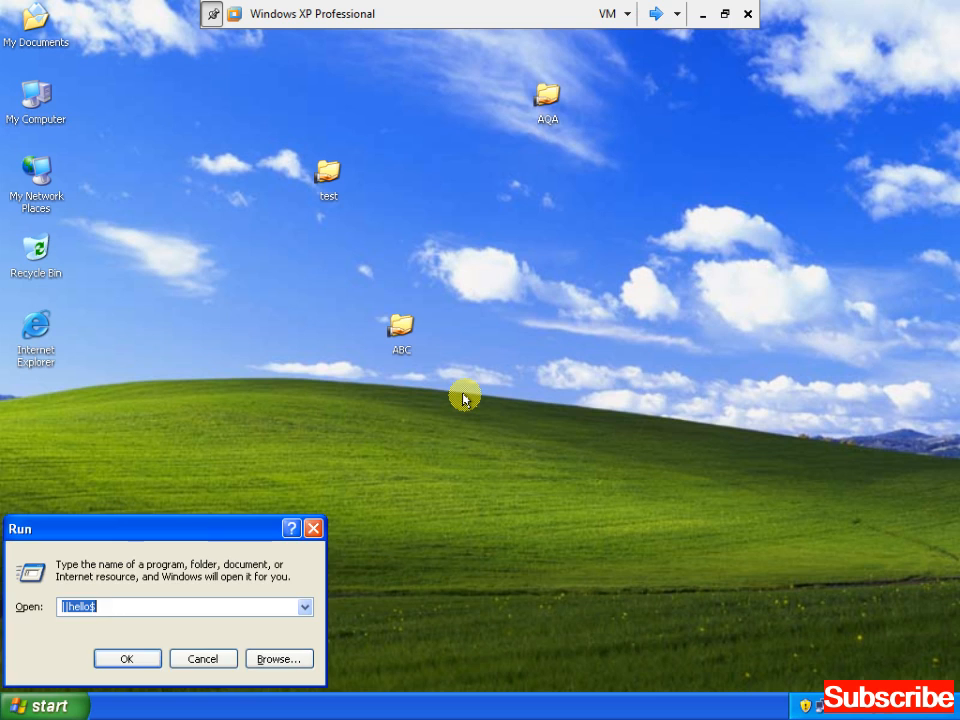
Run IPCONFIG in a command console to view the IP settings, then clear the screen with CLS
key("Return")
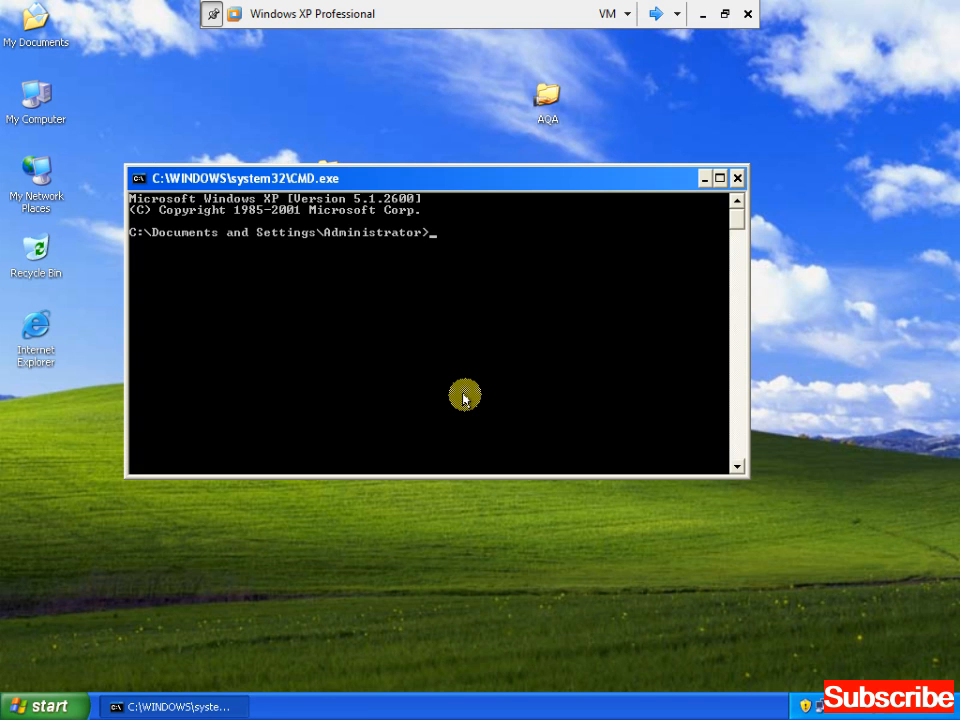
type("IPCOF")
key("BackSpace")
type("NFIG")
key("Return")
type("CLS")
key("Return")
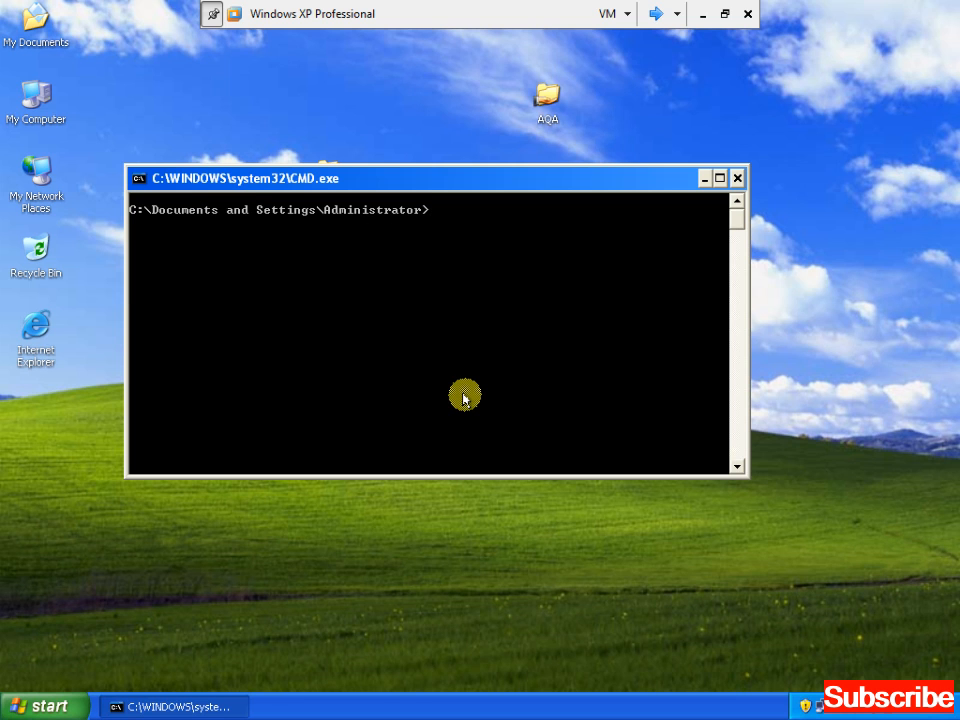
Run HOSTNAME to confirm the machine is client1, then EXIT the console
type("HOSTNAME")
key("Return")
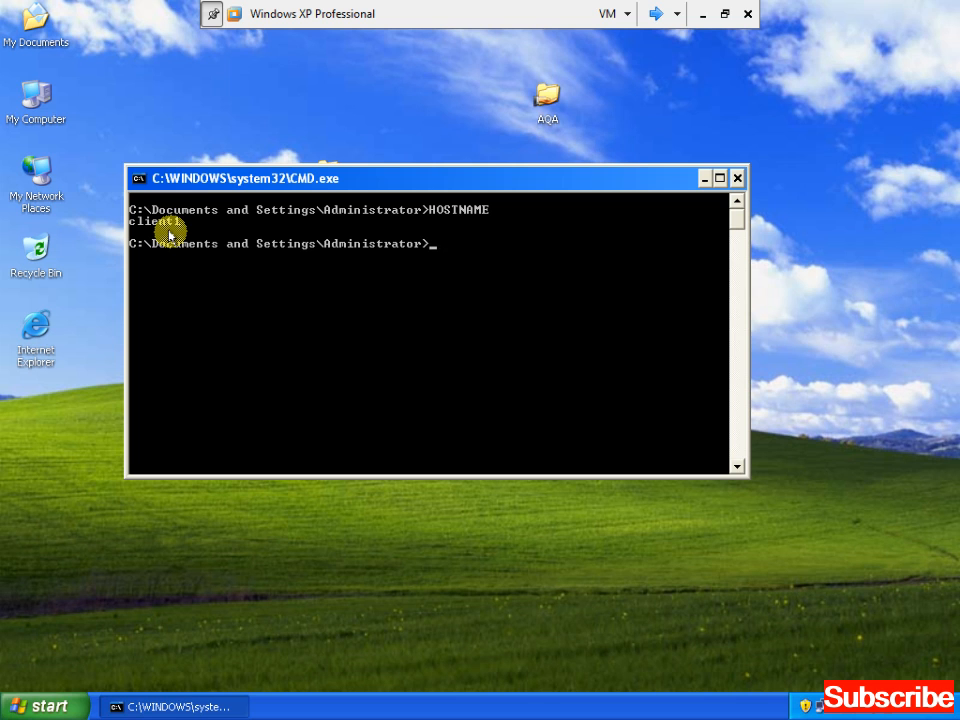
type("EXIT")
key("Return")
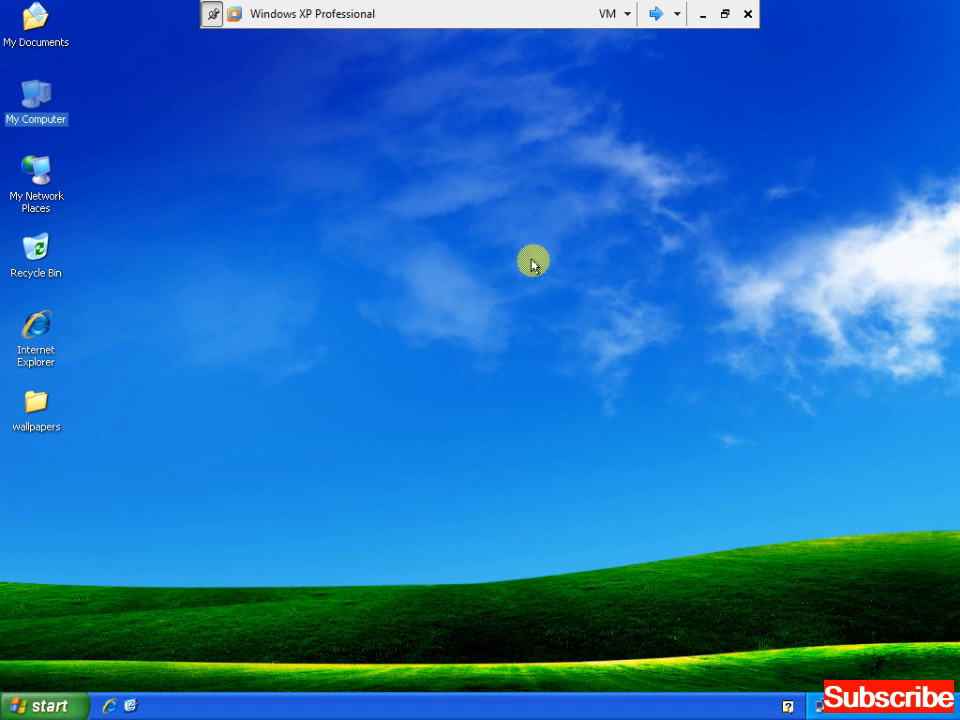
On the second machine, open the Run box and start a UNC path with \\
key("super+r")
type("\\\\")
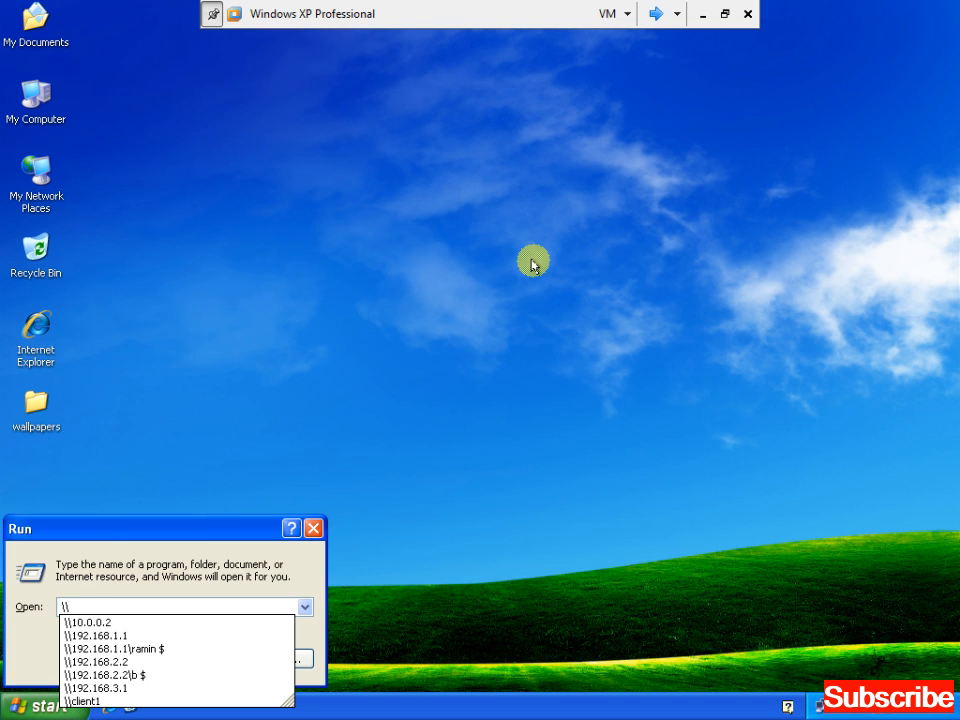
Open \\CLIENT1 to view its shares, then close the Client1 window
type("CLIENT1")
key("Return")
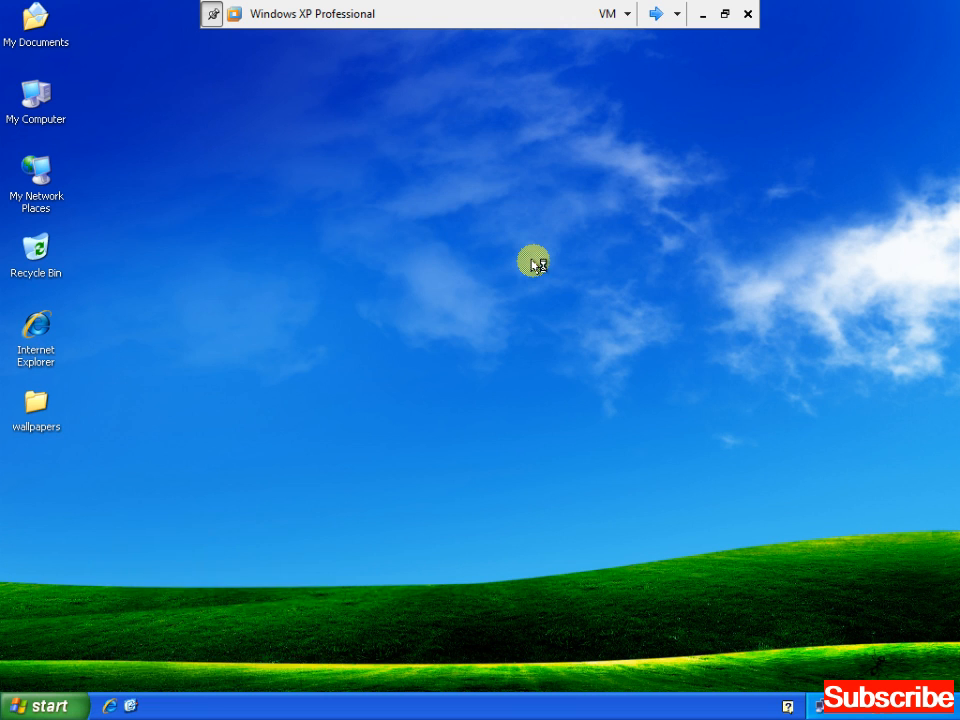
key("alt+space")
key("c")
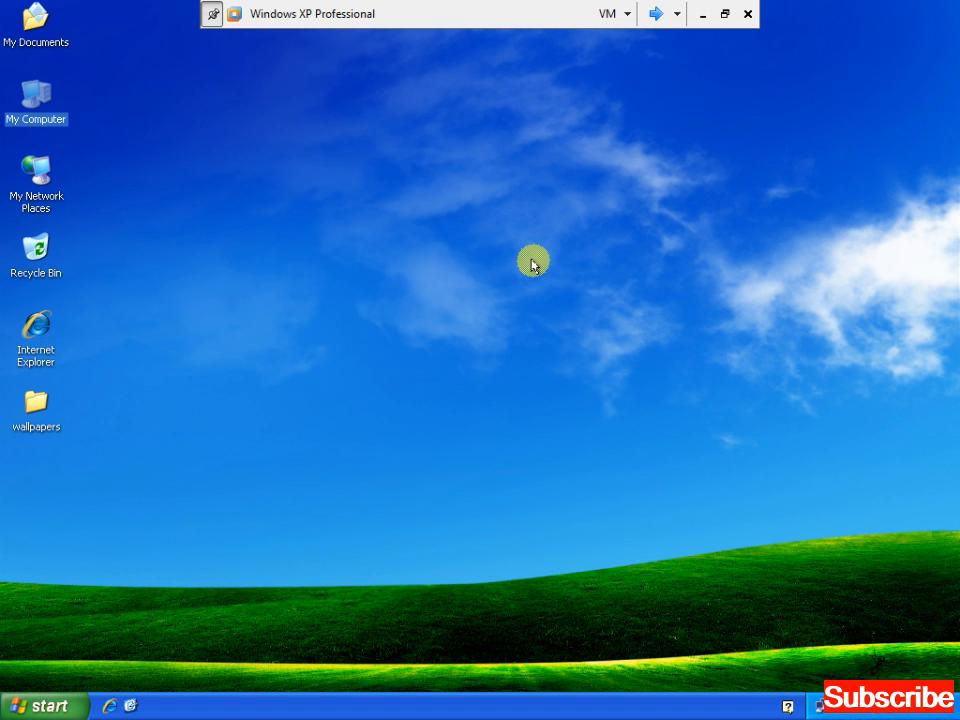
Reopen \\CLIENT1 from the Run box
left_click(533, 263)
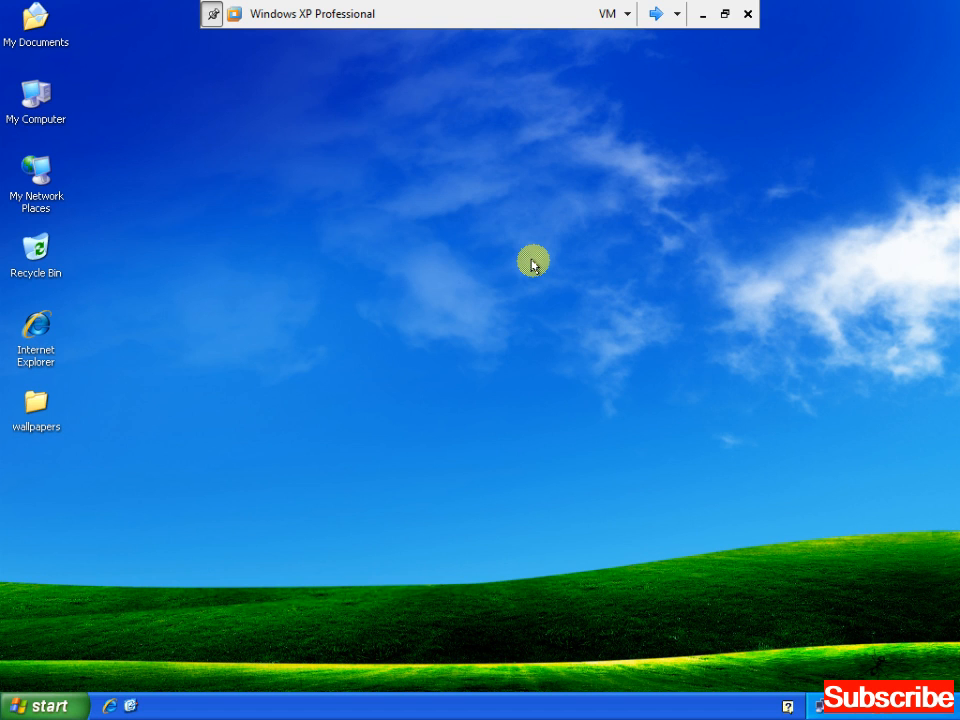
key("super+r")
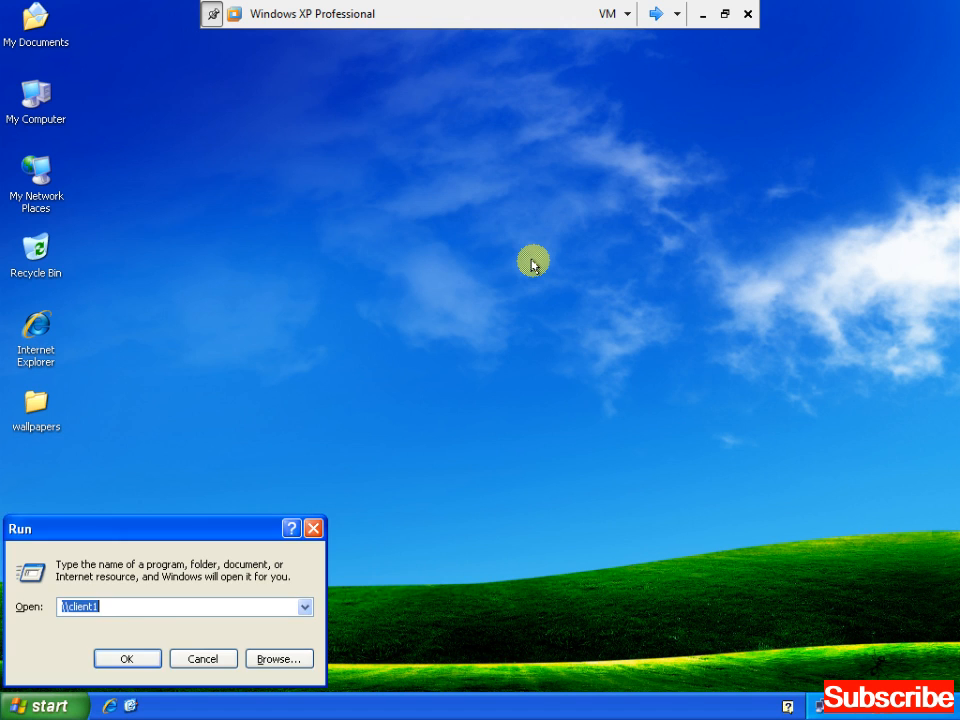
type("\\\\")
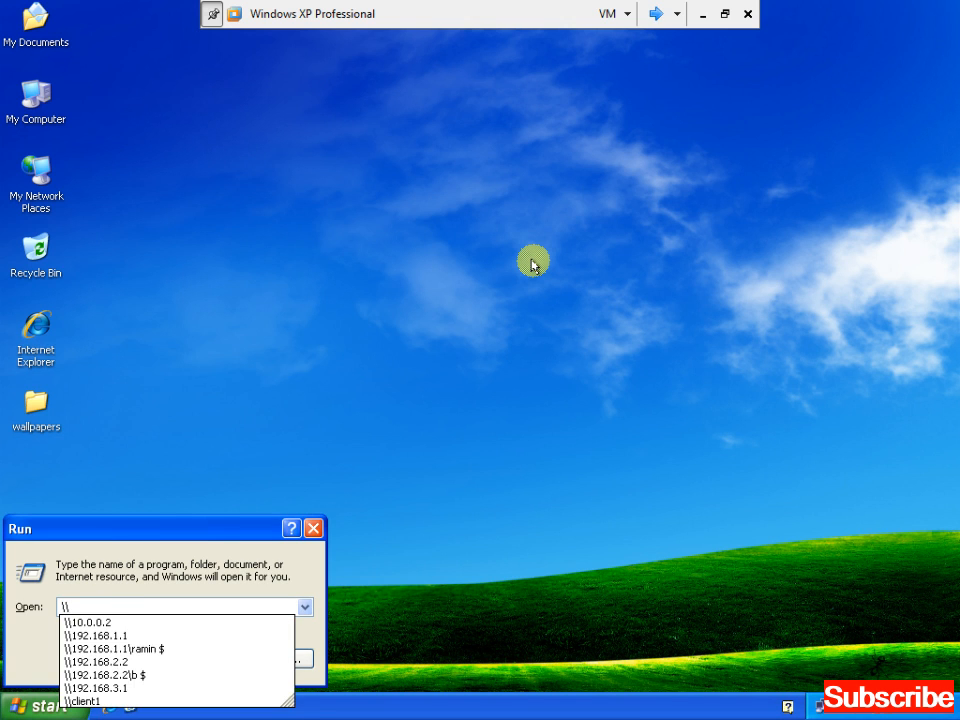
type("COE")
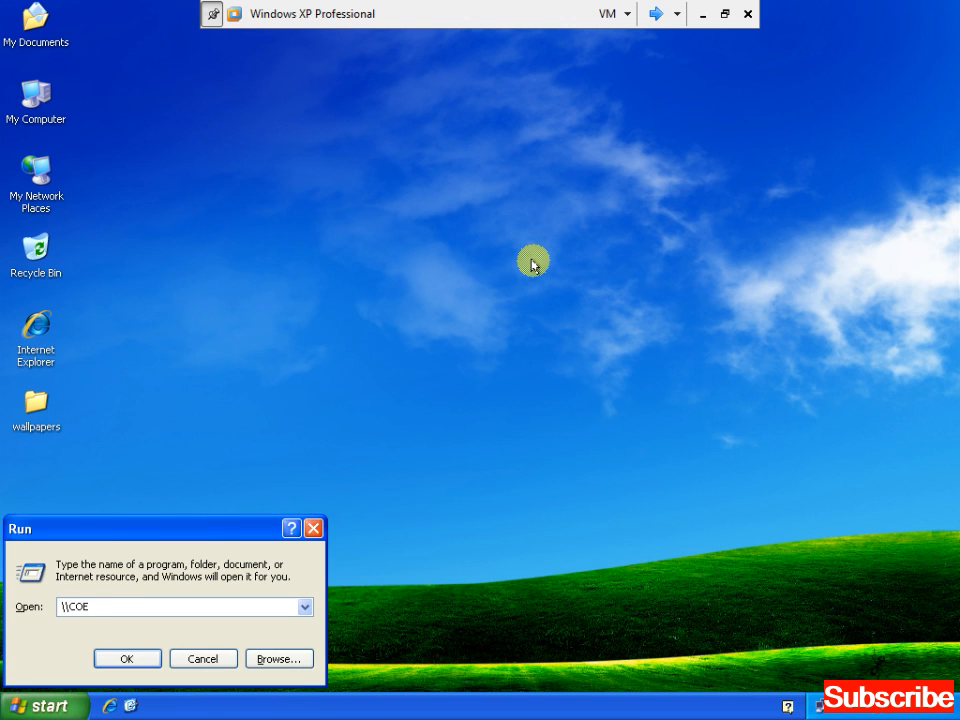
key("BackSpace")
key("BackSpace")
type("LIENT")
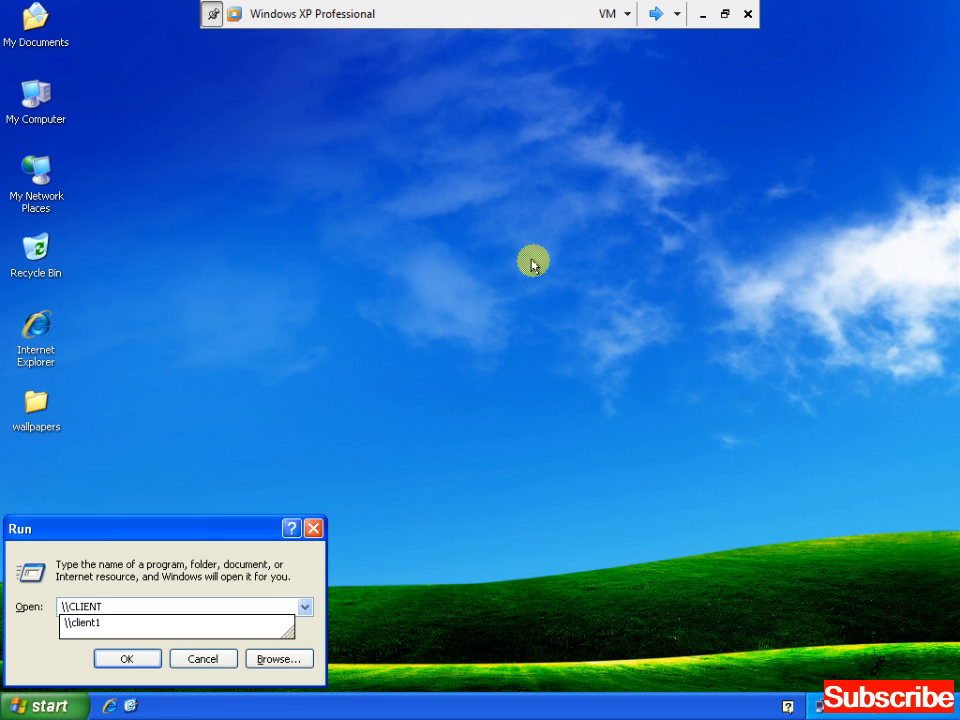
type("1")
key("Return")
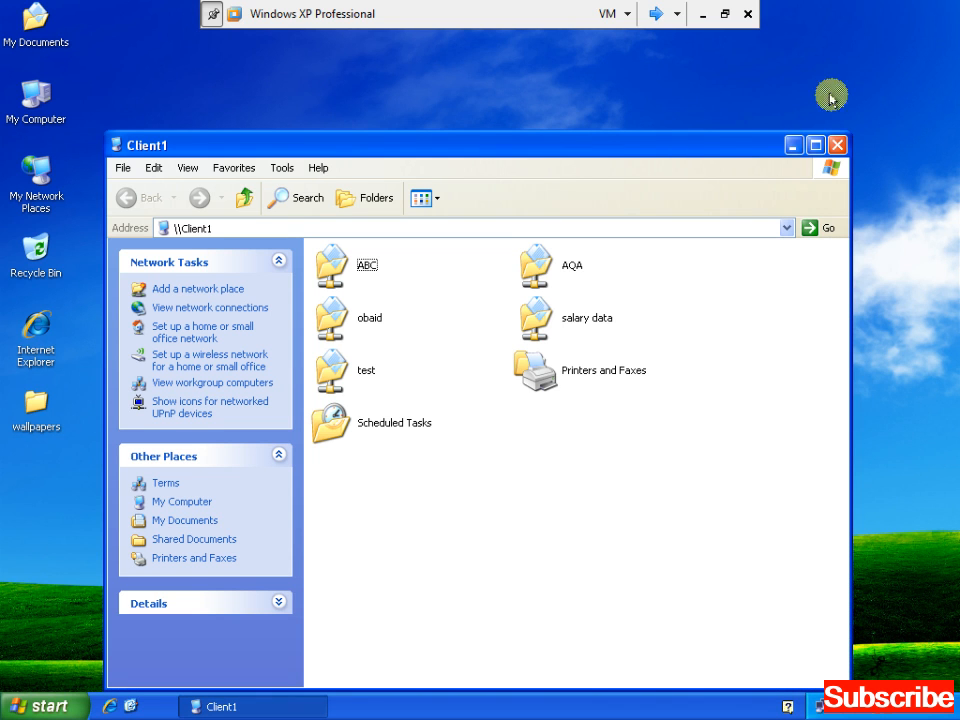
Maximize the Client1 window, open the AQA share and read text file B
double_click(735, 148)
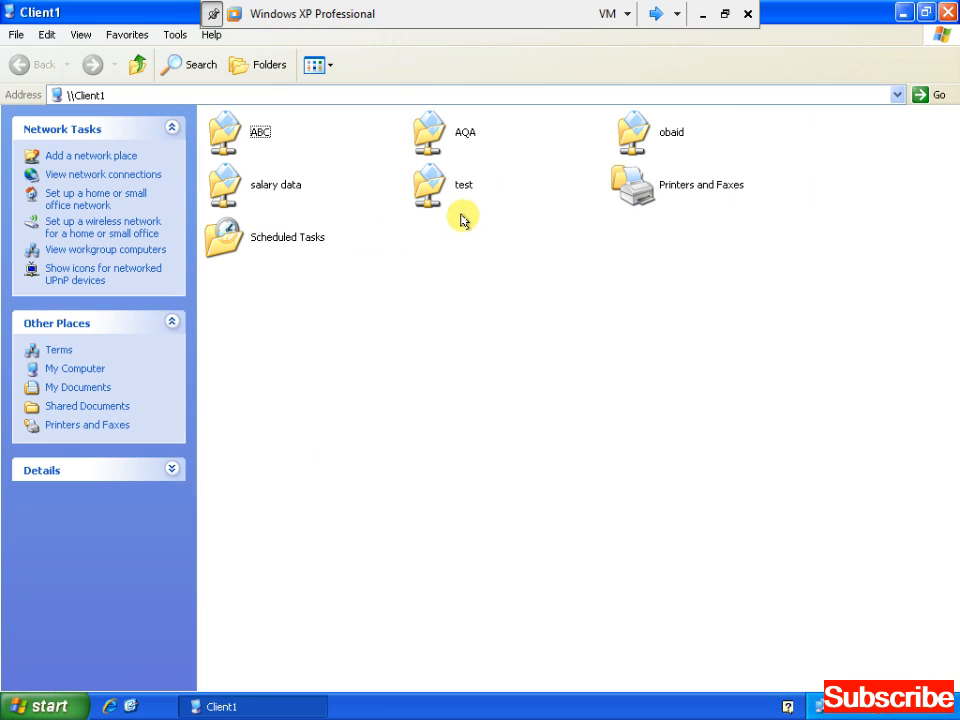
key("Down")
key("Right")
key("Up")
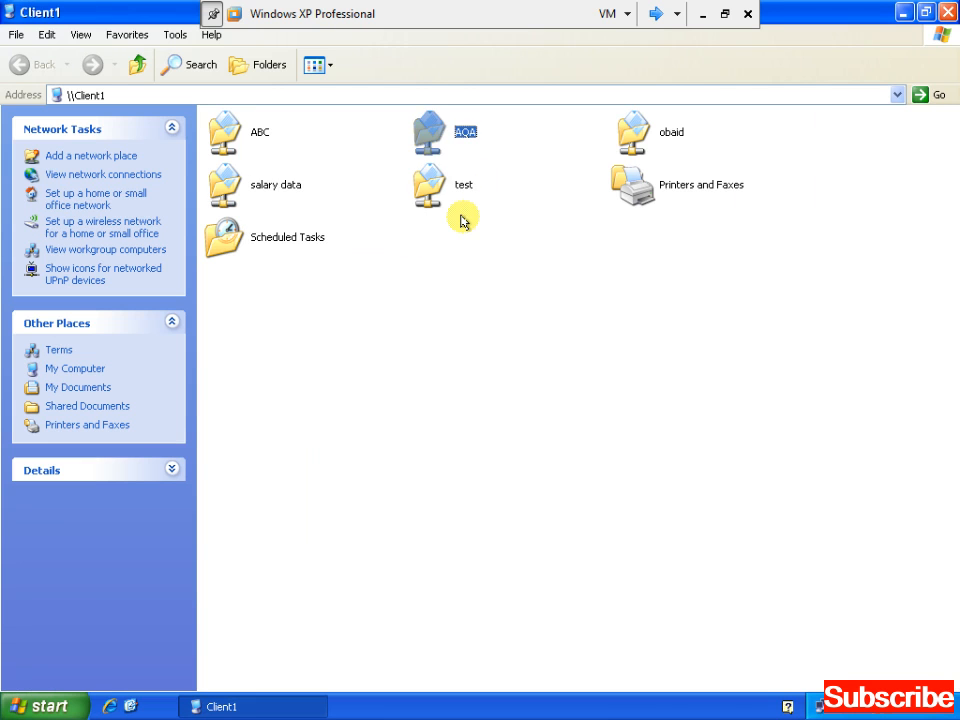
key("Return")
key("Down")
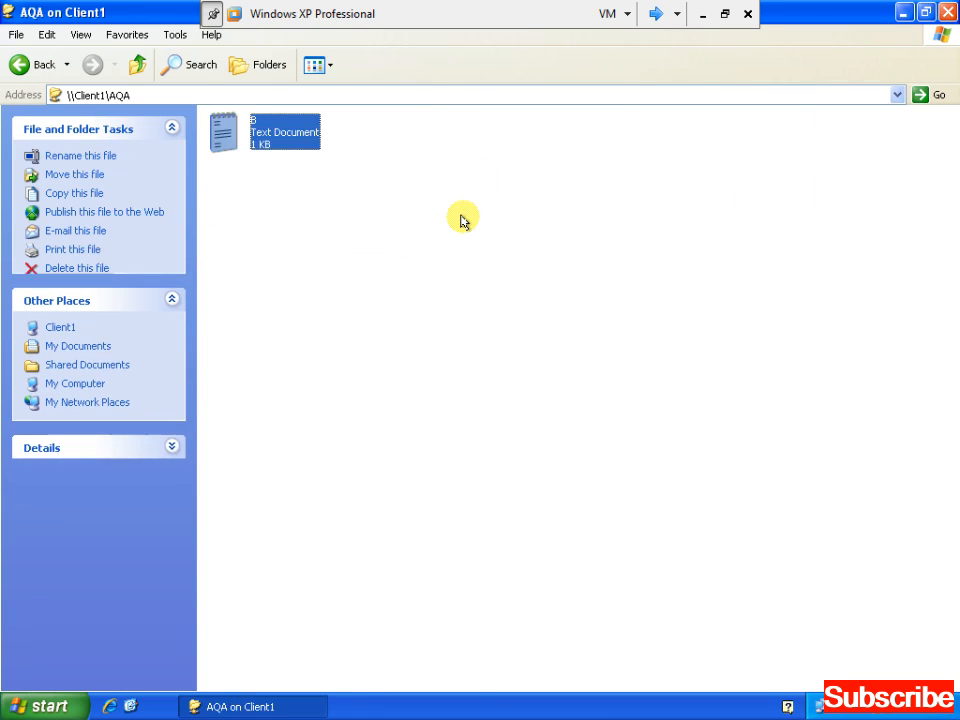
key("Return")
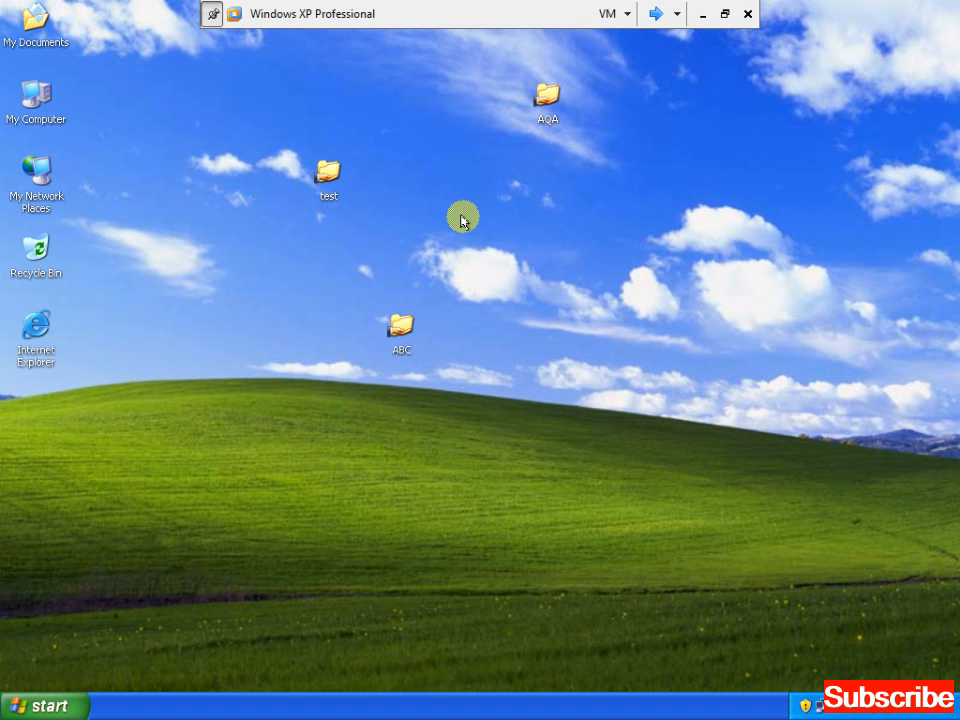
Open Computer Management from My Computer, maximized, and list the Shared Folders shares
right_click(33, 92)
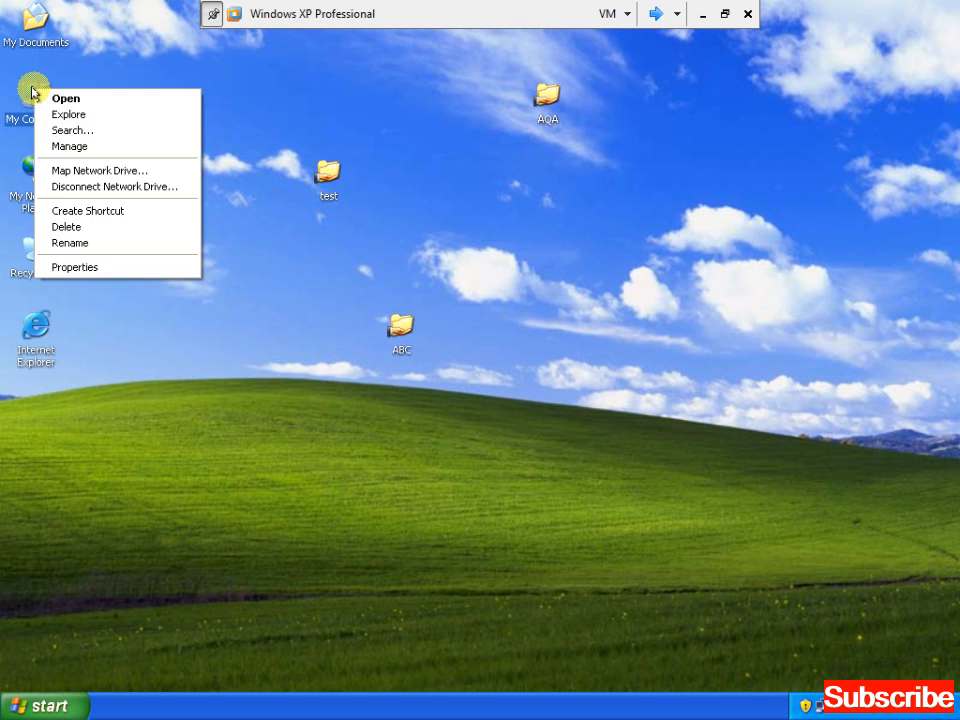
left_click(70, 150)
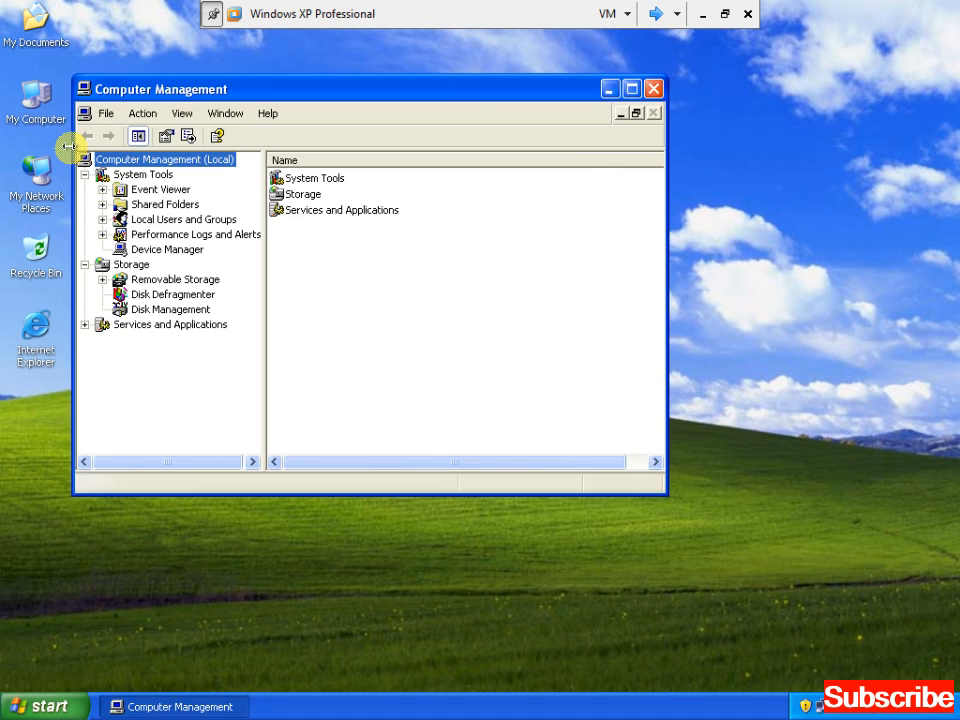
double_click(185, 92)
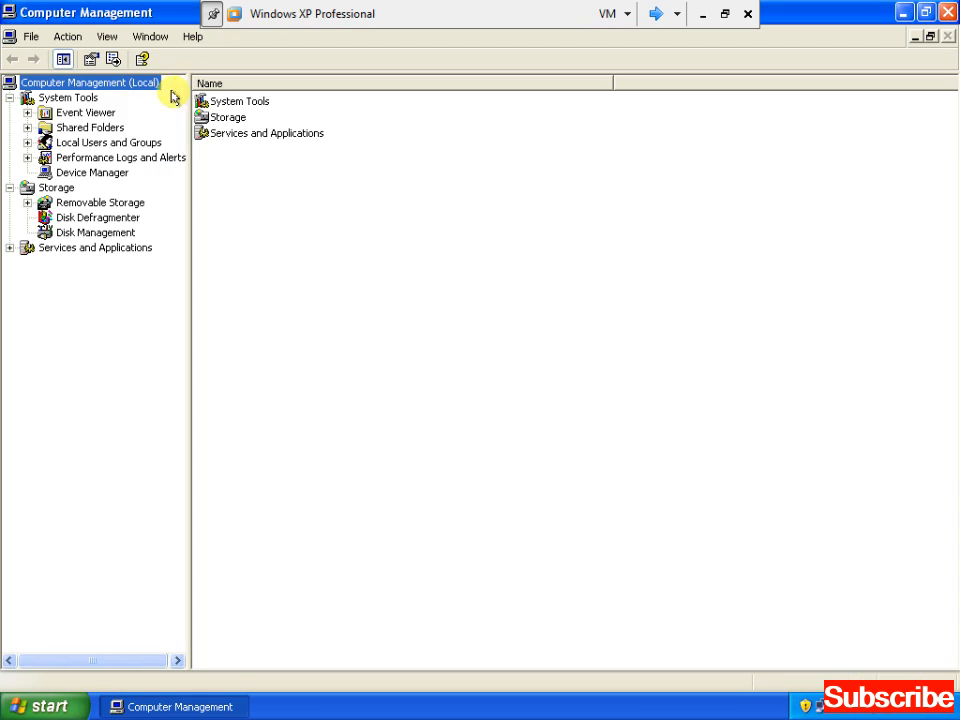
left_click(64, 128)
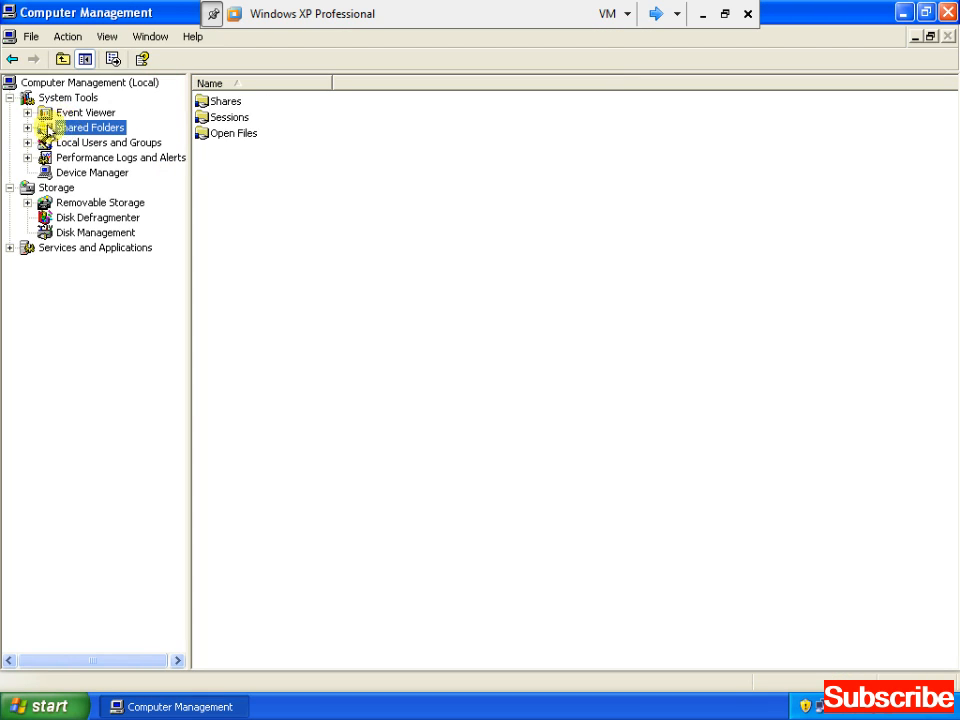
left_click(28, 128)
left_click(80, 145)
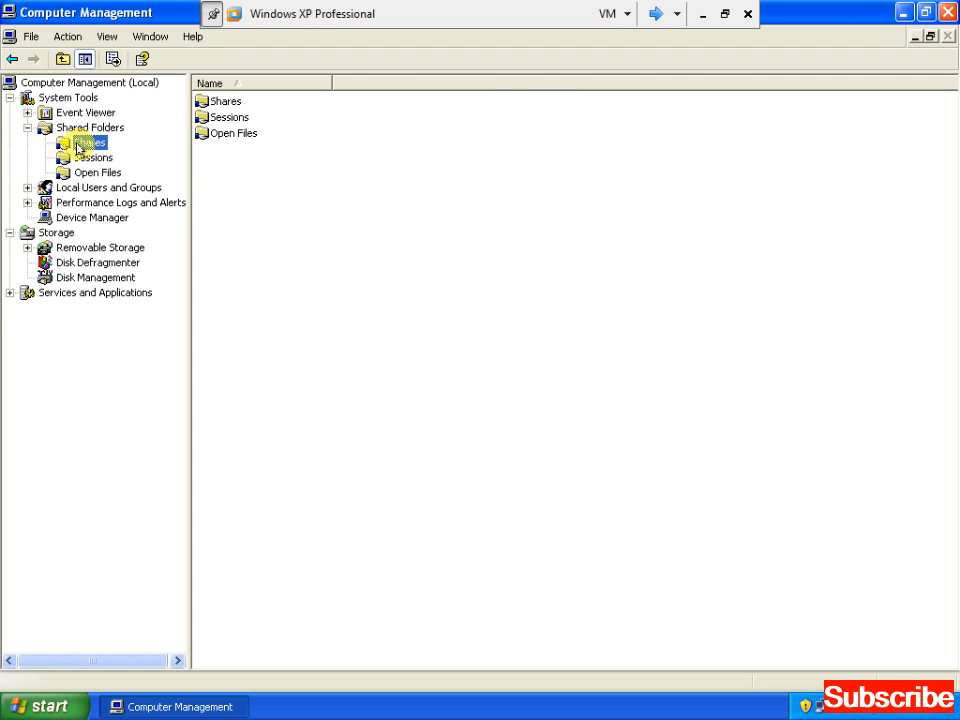
Step through the shares AQA, IPC$, obaid, salary data, test and ABC
left_click(219, 137)
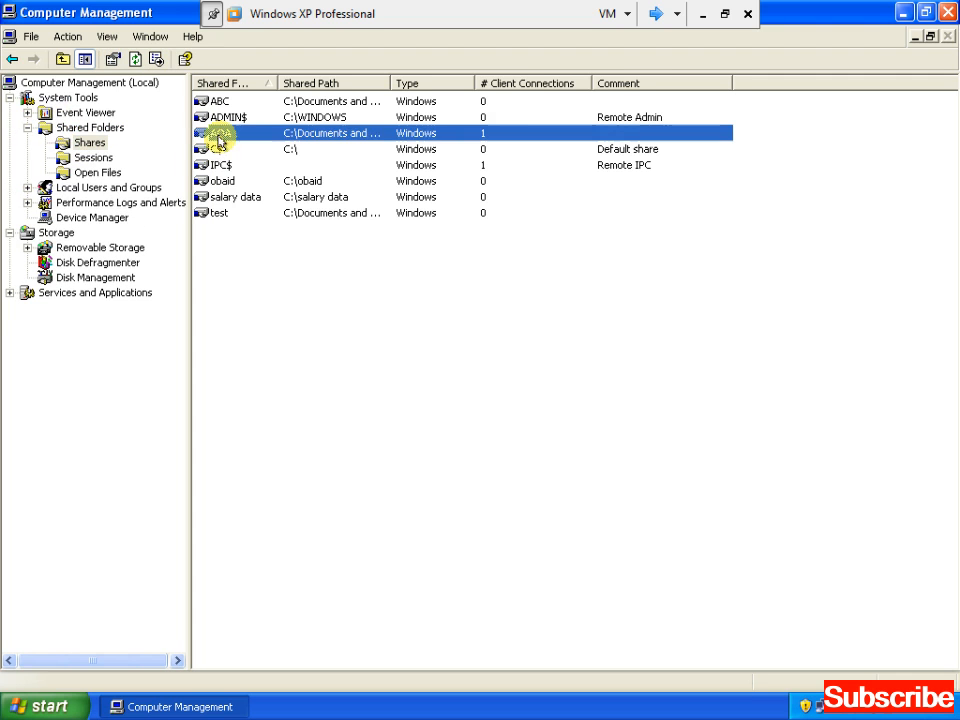
left_click(222, 165)
left_click(222, 184)
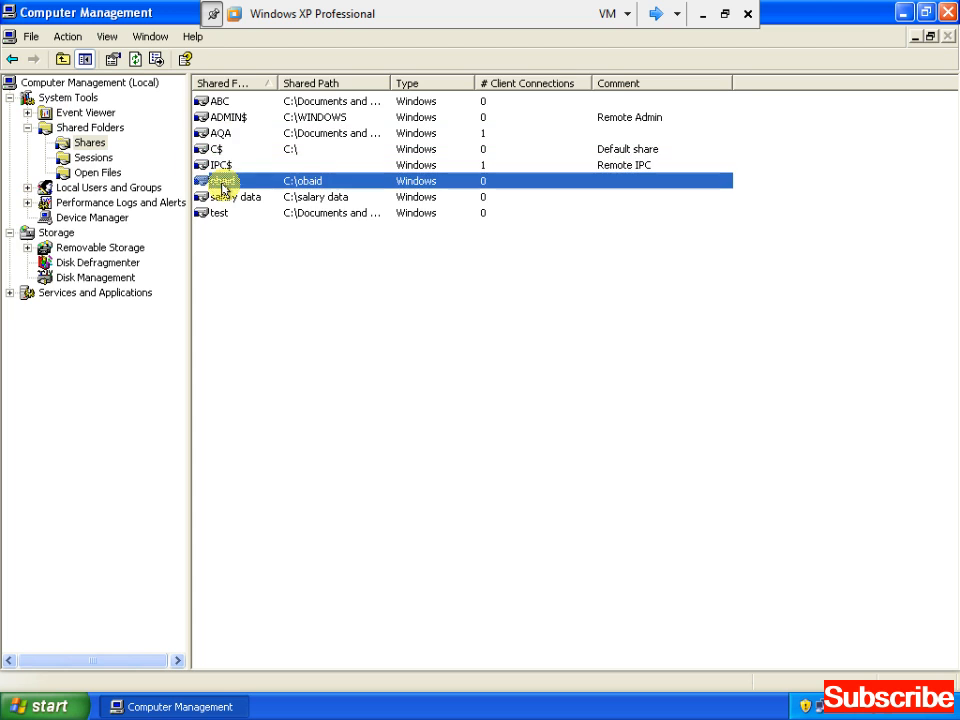
left_click(233, 199)
left_click(217, 214)
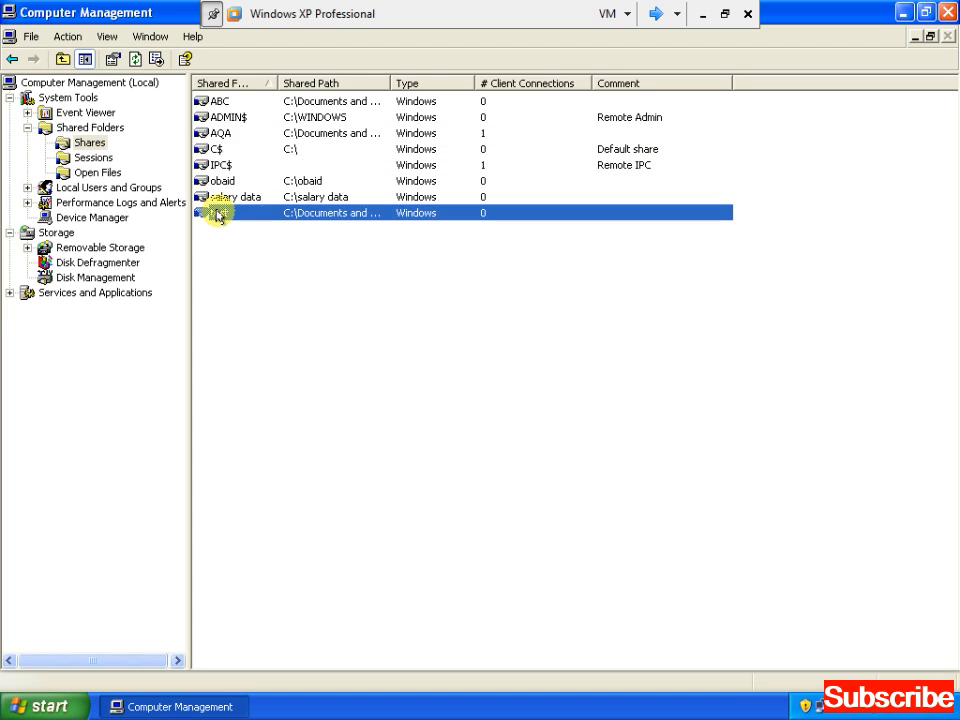
key("Up")
key("Up")
key("Up")
key("Up")
key("Up")
key("Up")
key("Up")
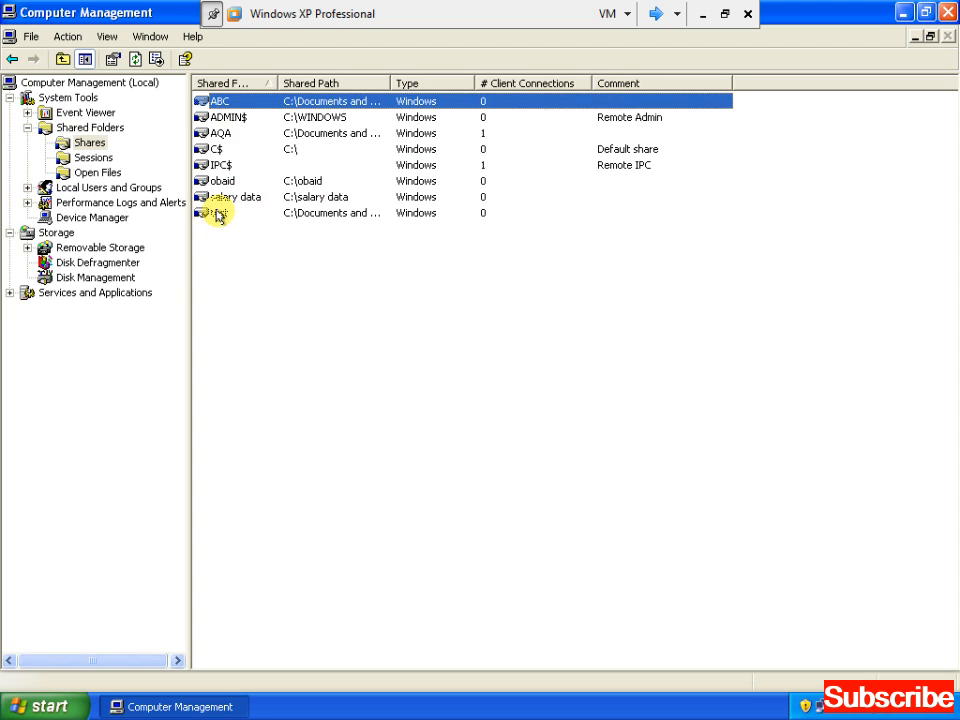
key("Down")
key("Down")
key("Down")
key("Down")
key("Down")
key("Down")
key("Down")
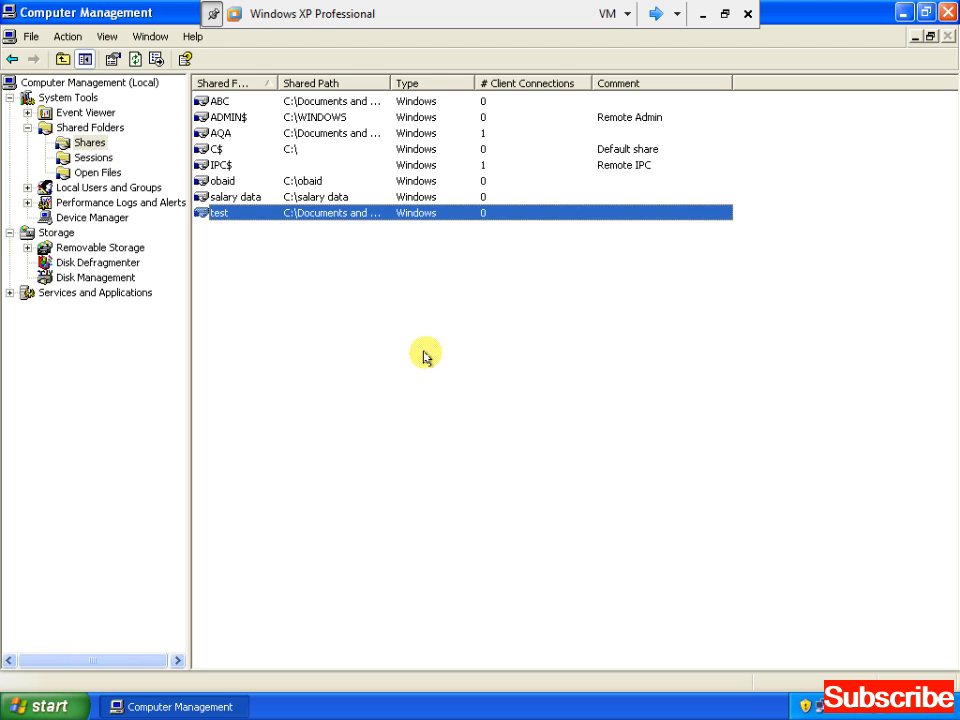
Show Sessions with ADMINISTRATOR connected from CLIENT2, checking the client's open B file
left_click(95, 158)
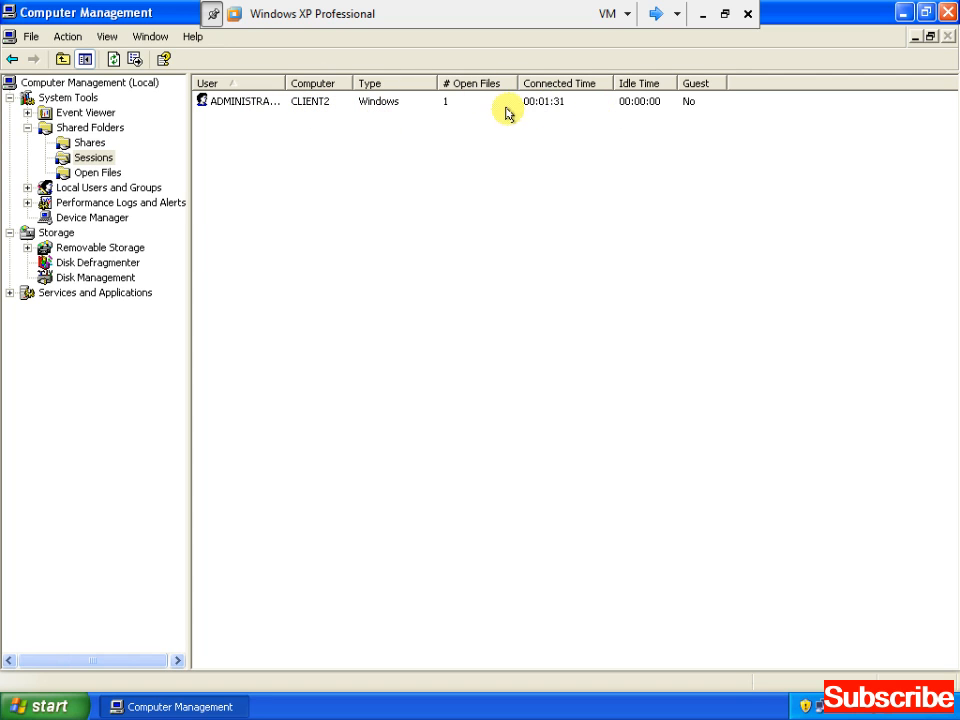
left_click_drag(286, 79, 356, 78)
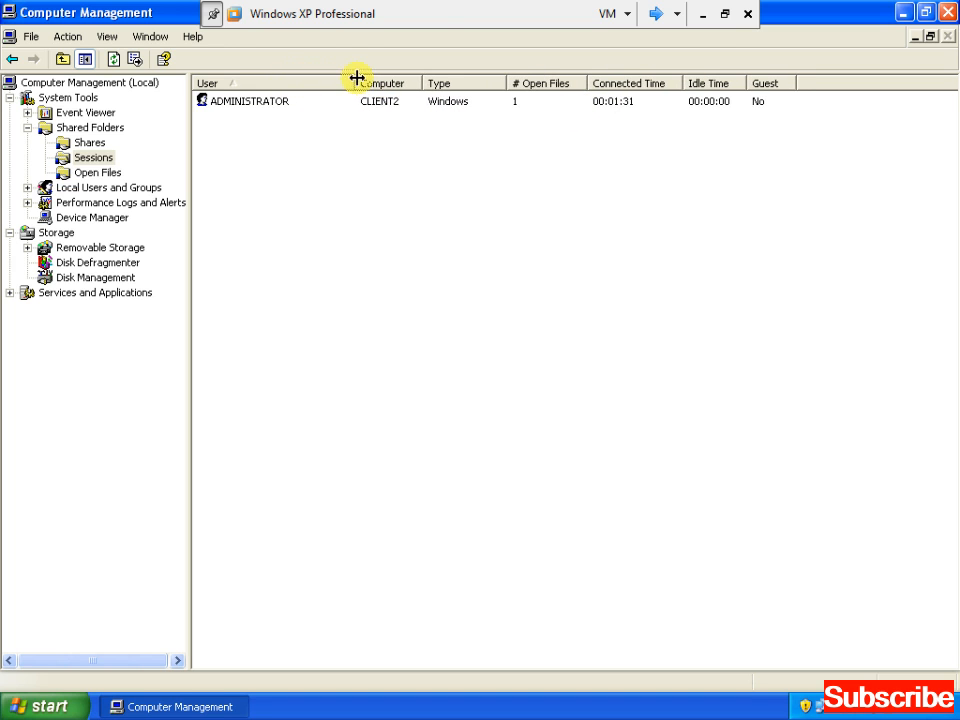
left_click(270, 102)
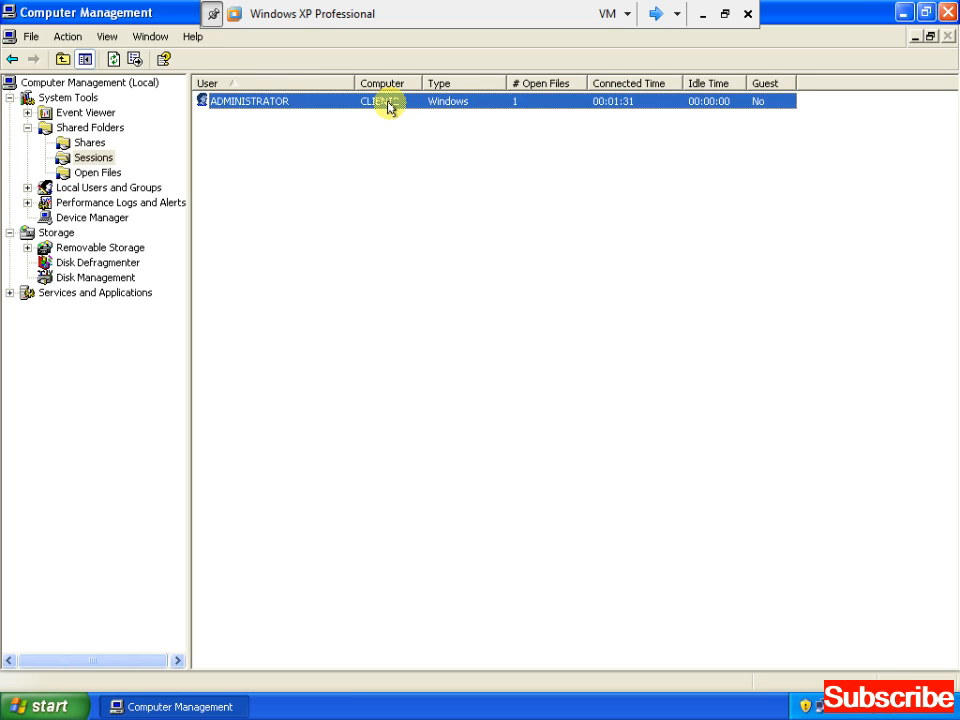
left_click(655, 14)
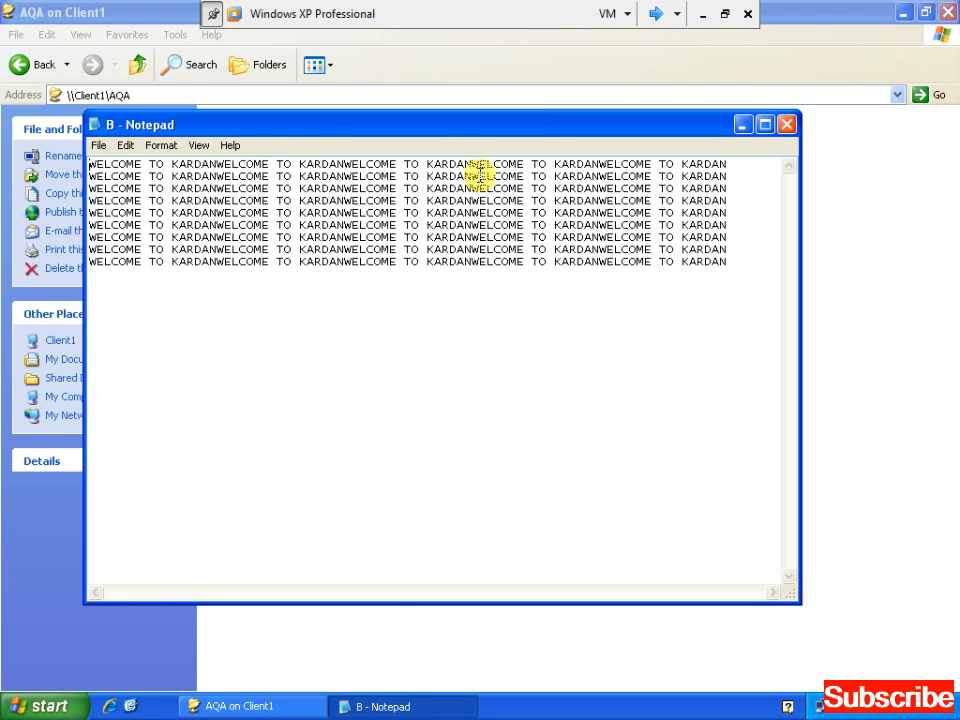
left_click_drag(435, 128, 564, 220)
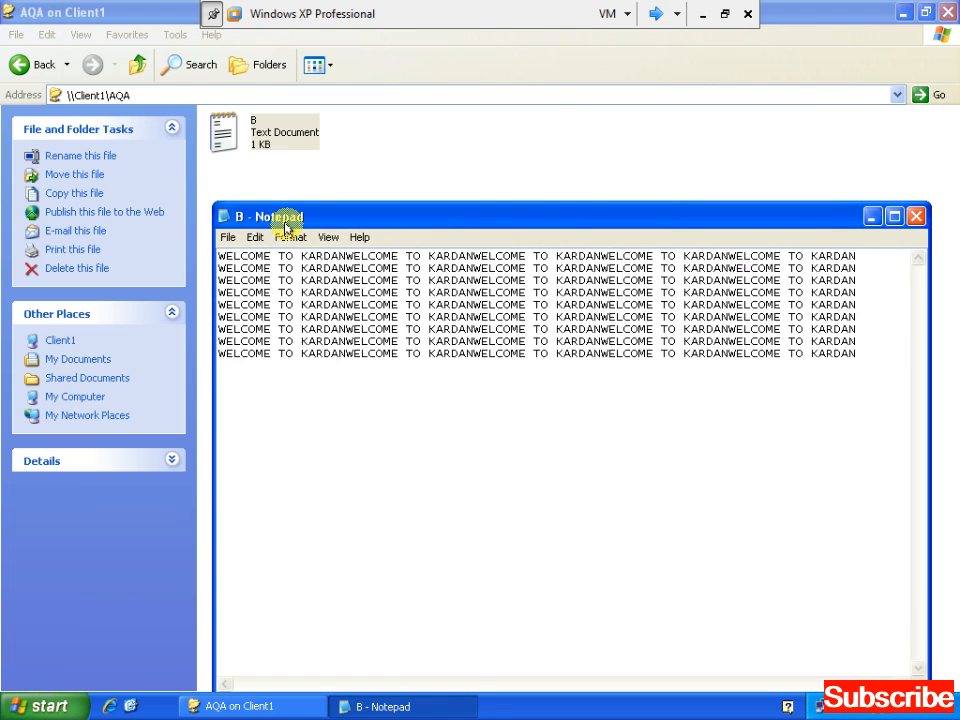
left_click(649, 14)
left_click(649, 14)
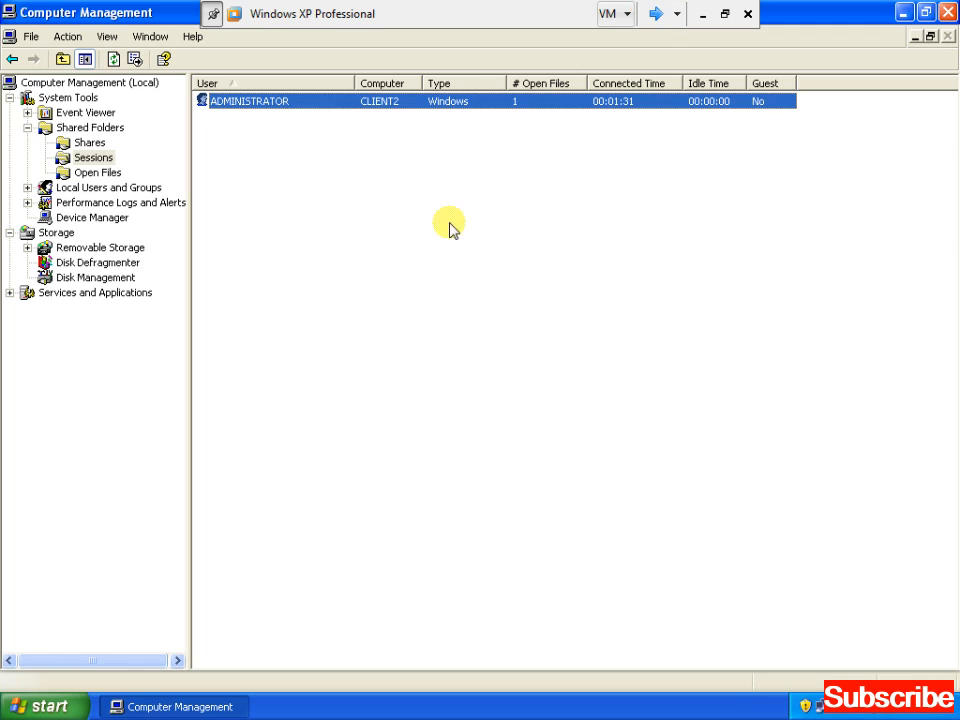
List Open Files, widen the Open File column, and select the ADMINISTRATOR Desktop AQA entry
left_click(98, 172)
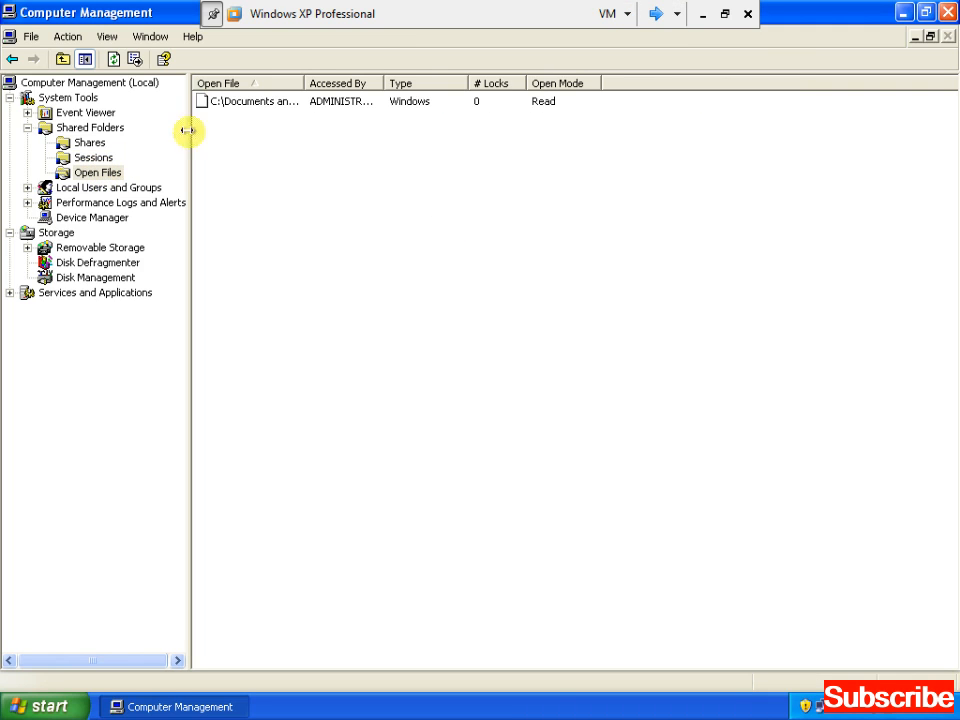
left_click_drag(302, 84, 518, 86)
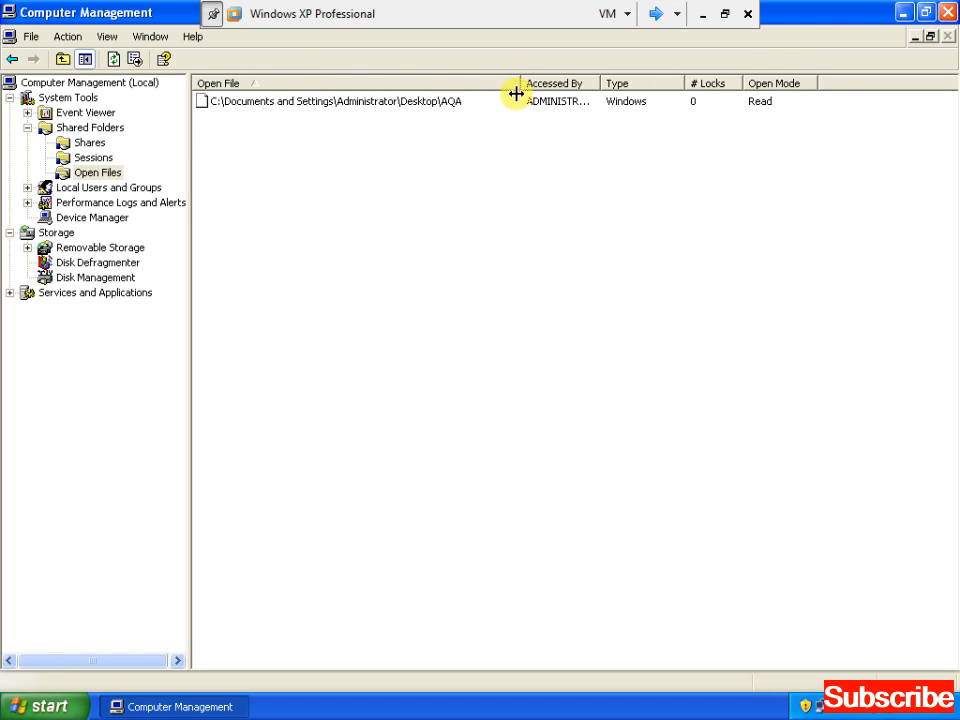
left_click(449, 102)
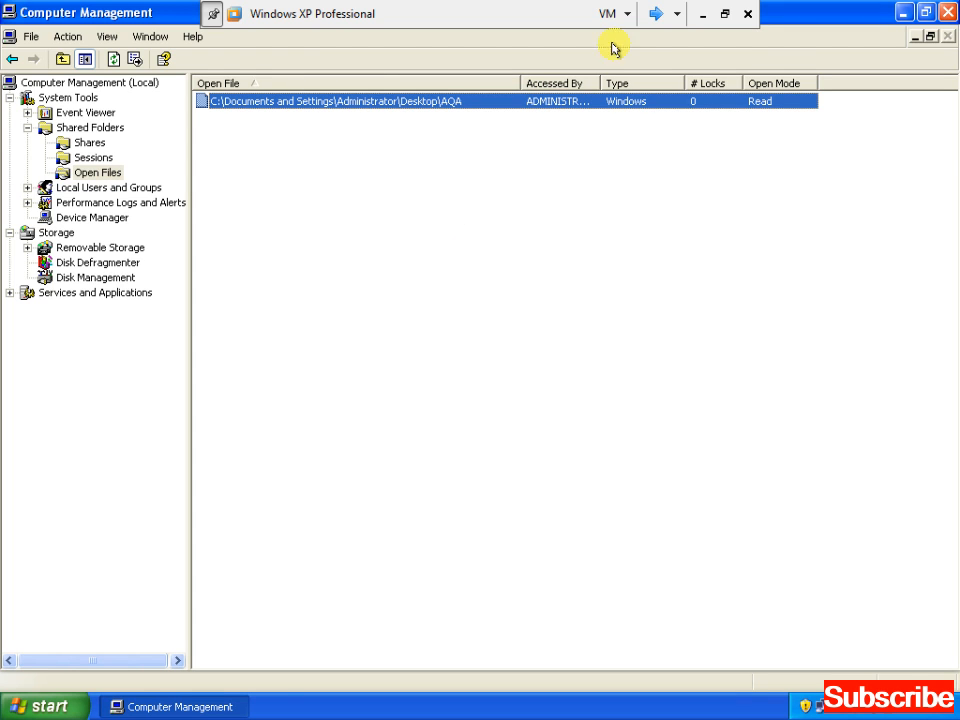
Close the client's AQA window and B Notepad, then recheck Sessions and Open Files on the server
left_click(660, 15)
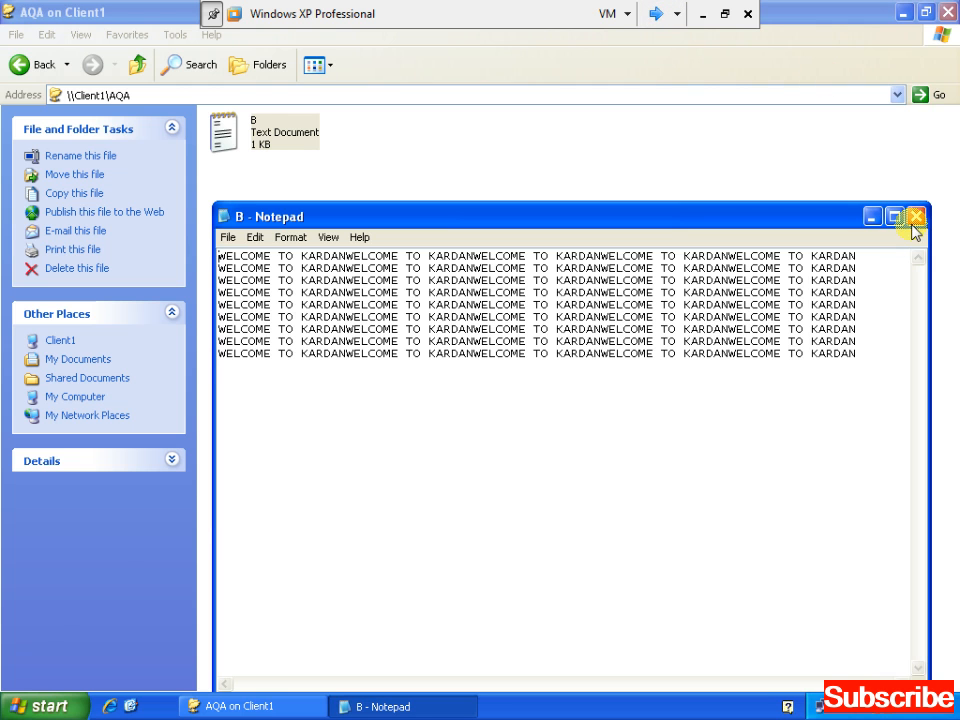
left_click(946, 16)
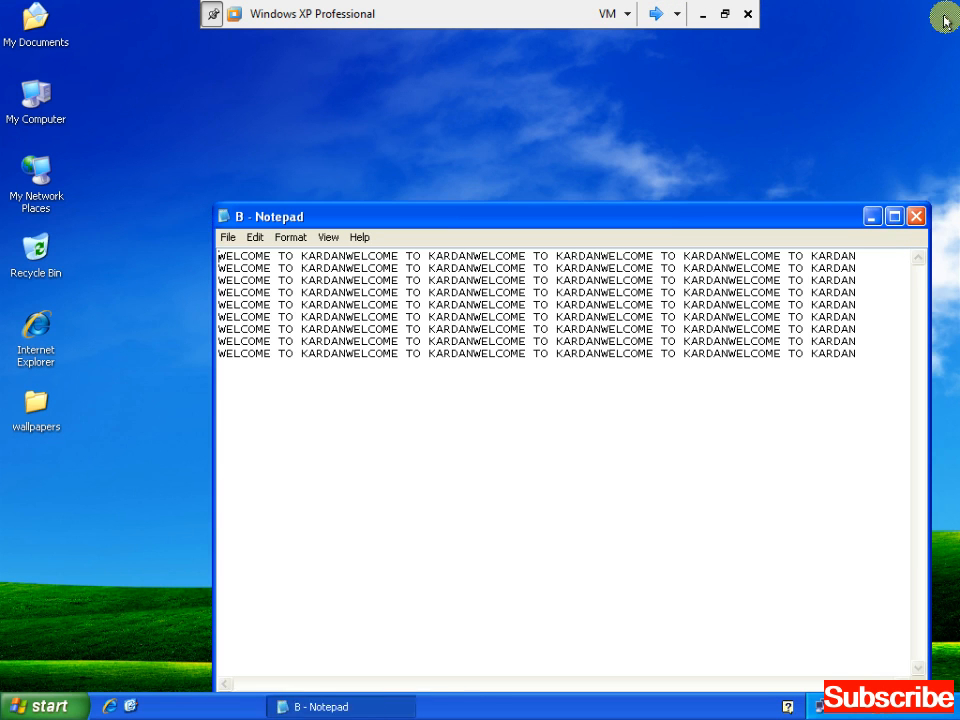
left_click(914, 216)
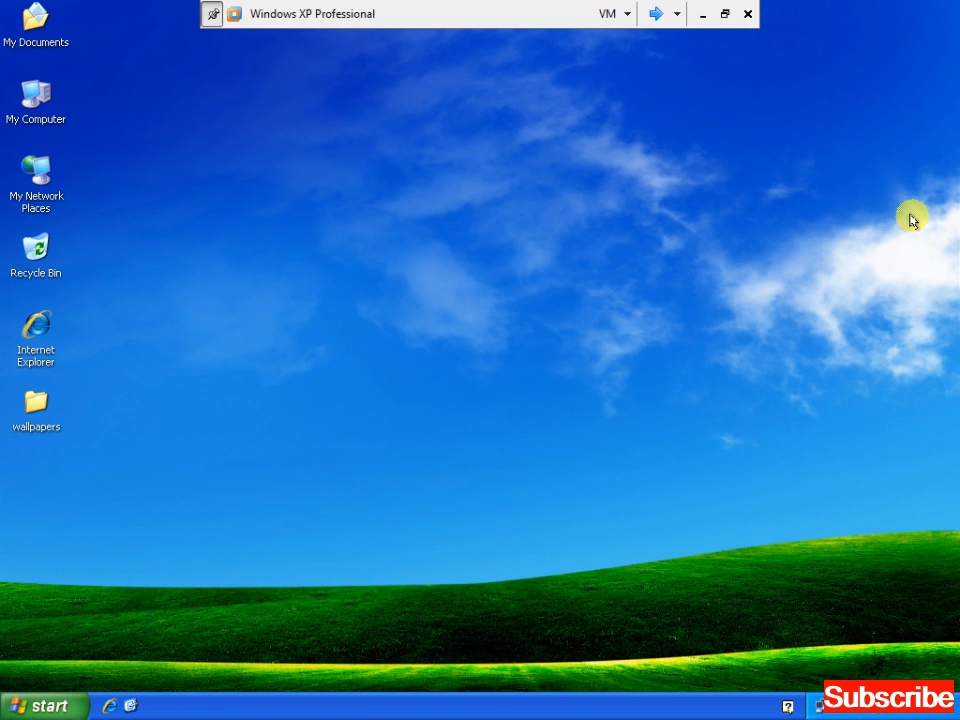
left_click(657, 15)
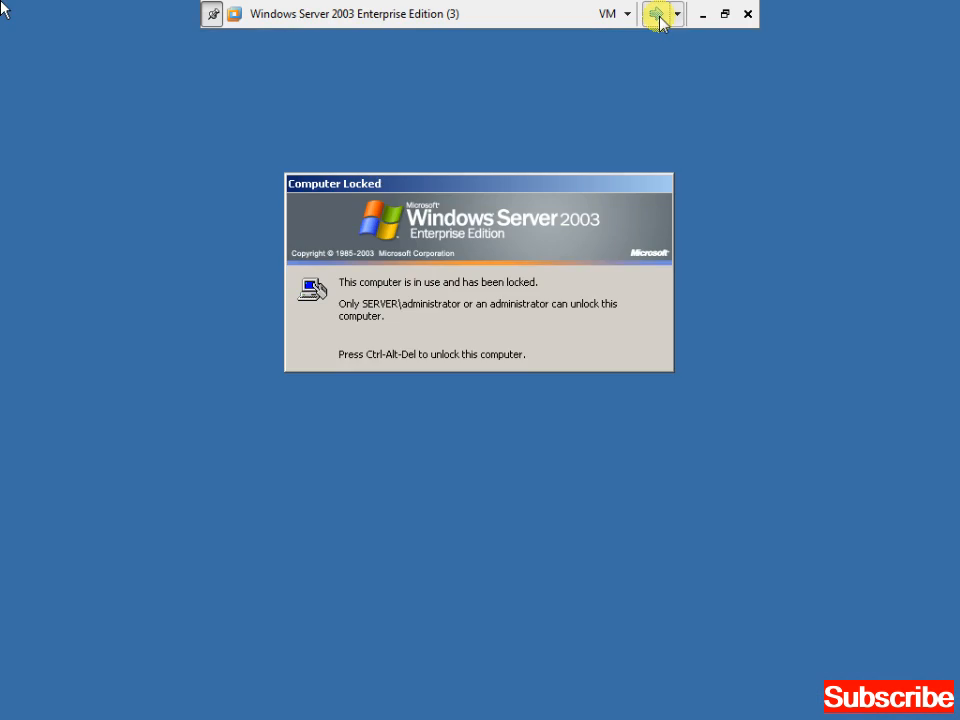
left_click(657, 15)
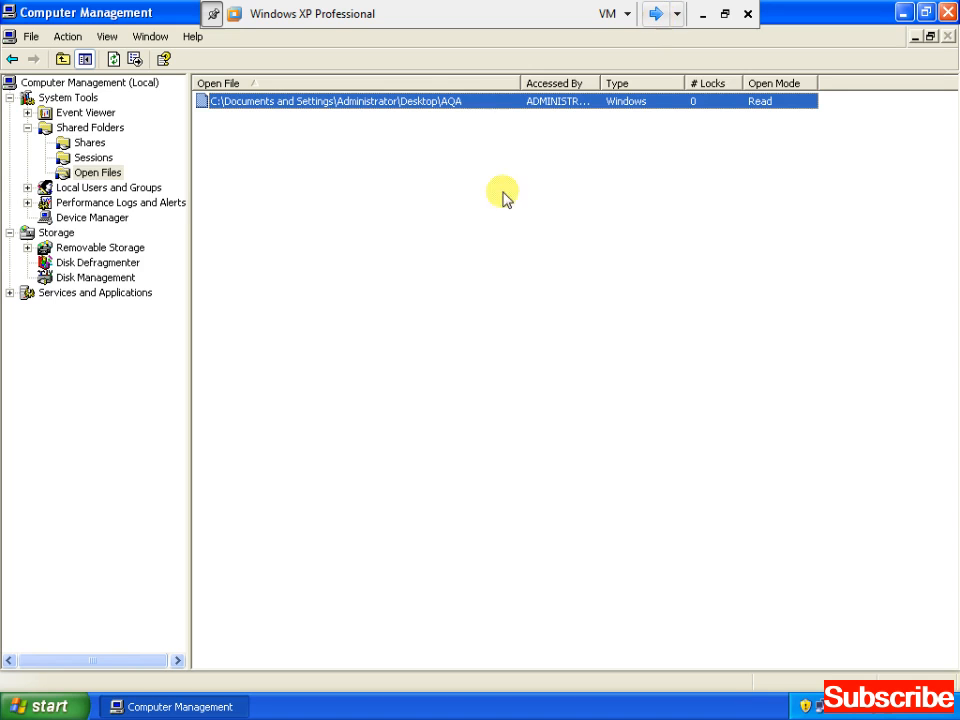
left_click(98, 157)
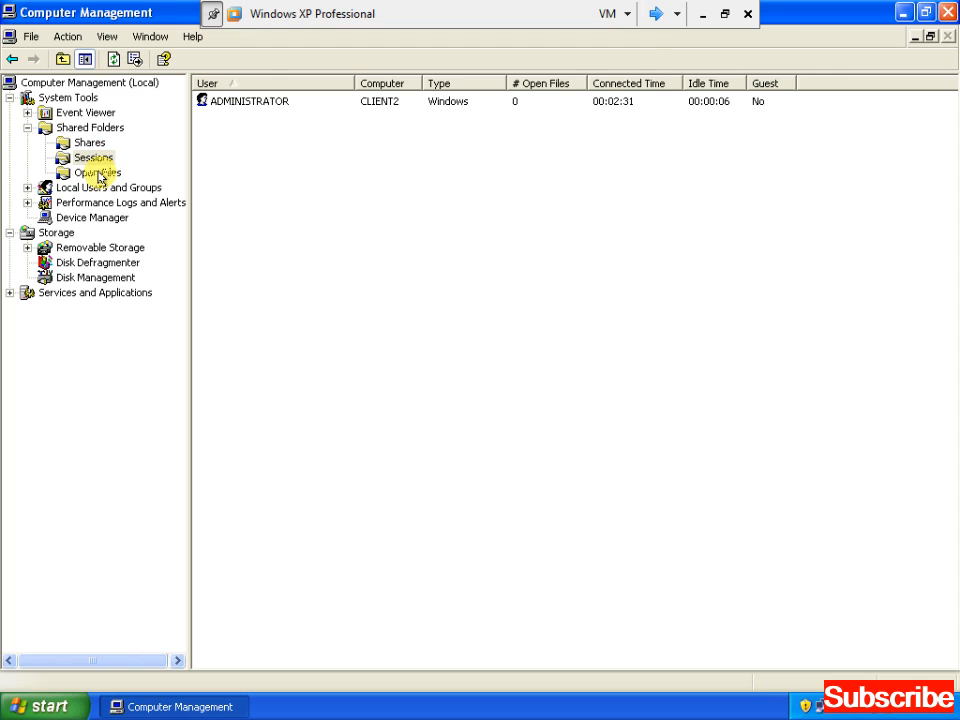
left_click(99, 174)
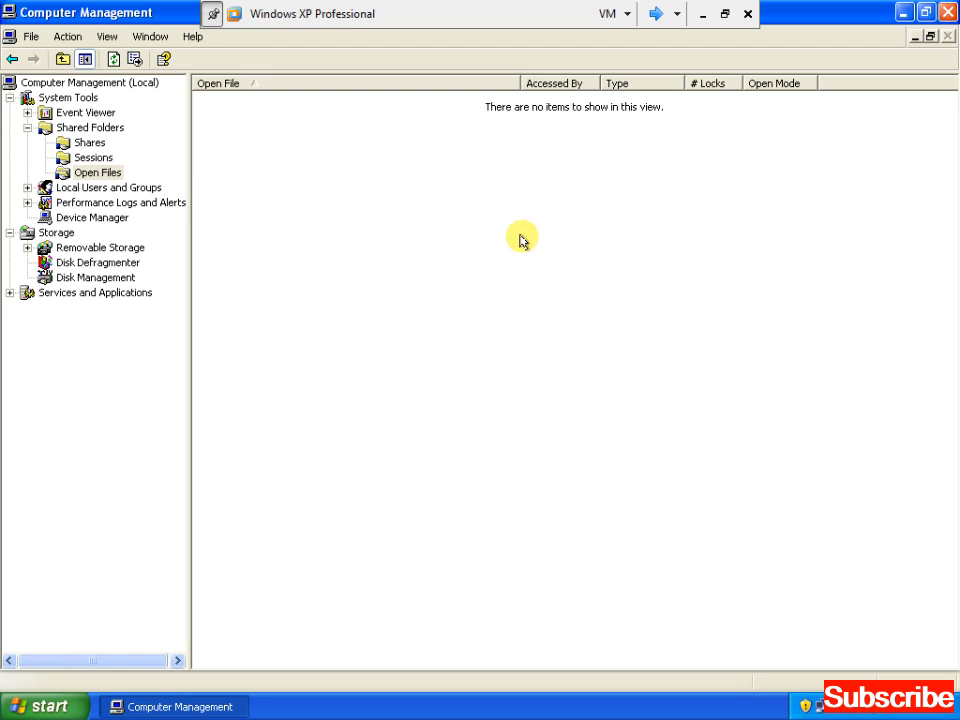
Close Computer Management and create a new desktop folder named KARDAN
left_click(946, 12)
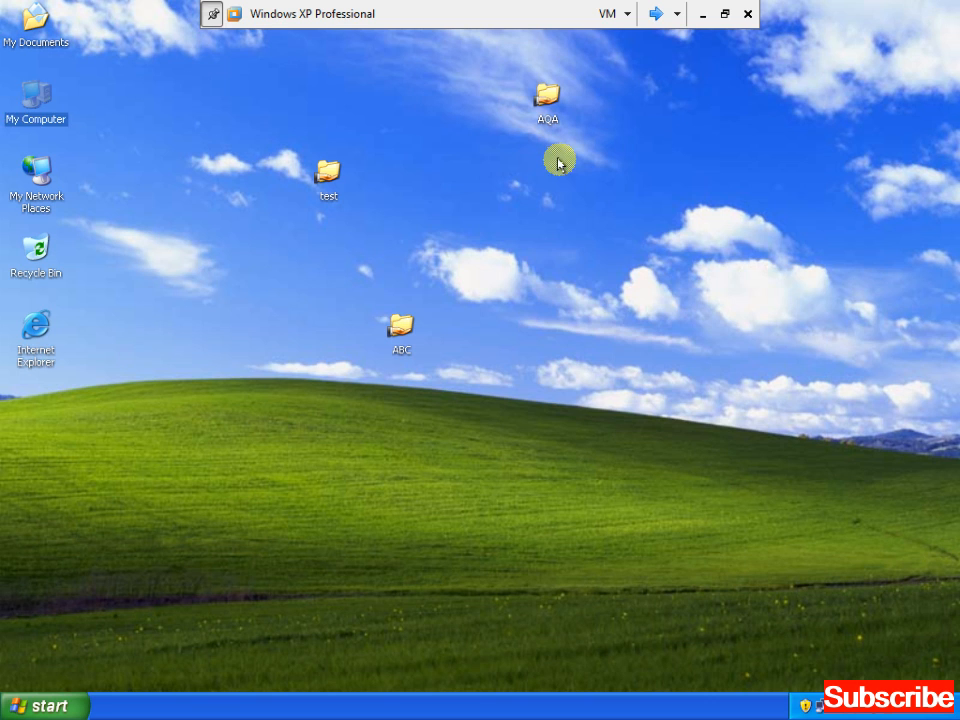
right_click(533, 207)
left_click(557, 229)
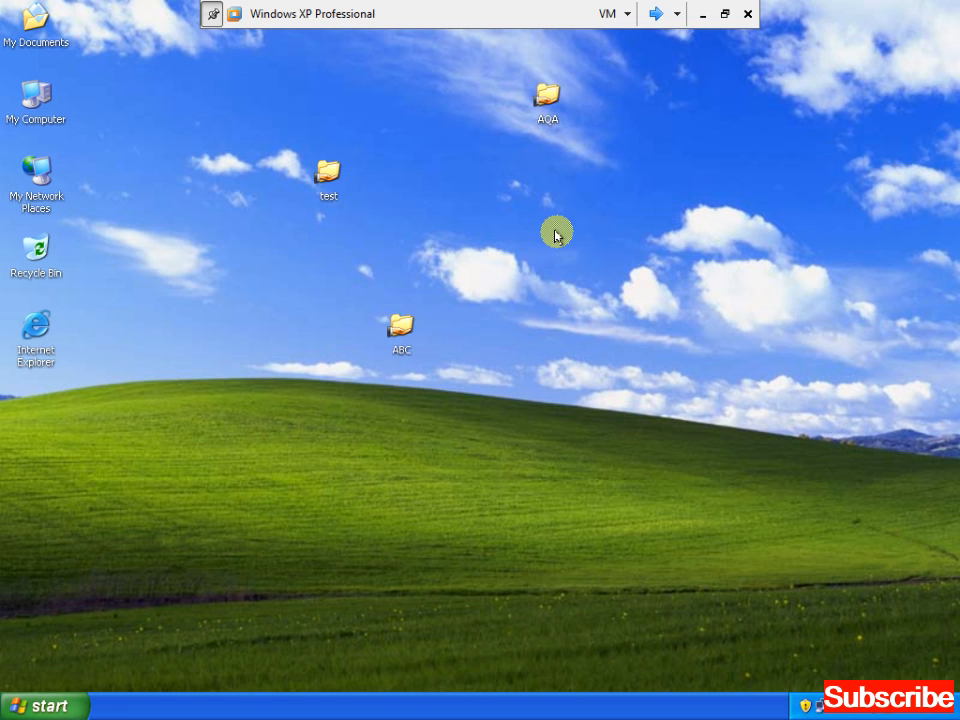
right_click(557, 235)
key("Up")
key("Up")
key("Right")
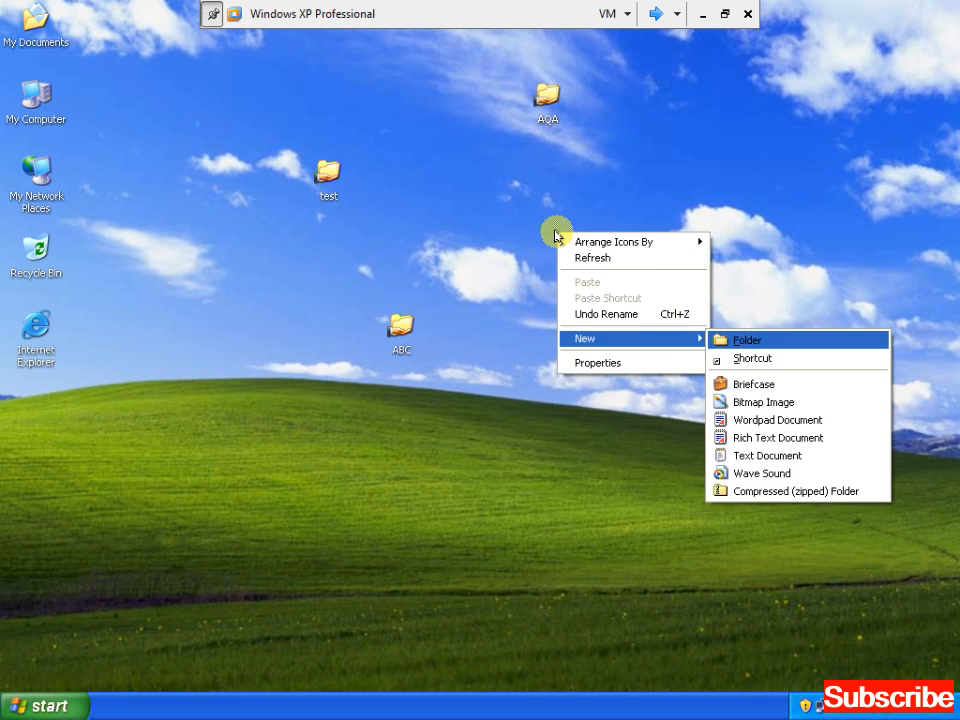
key("Return")
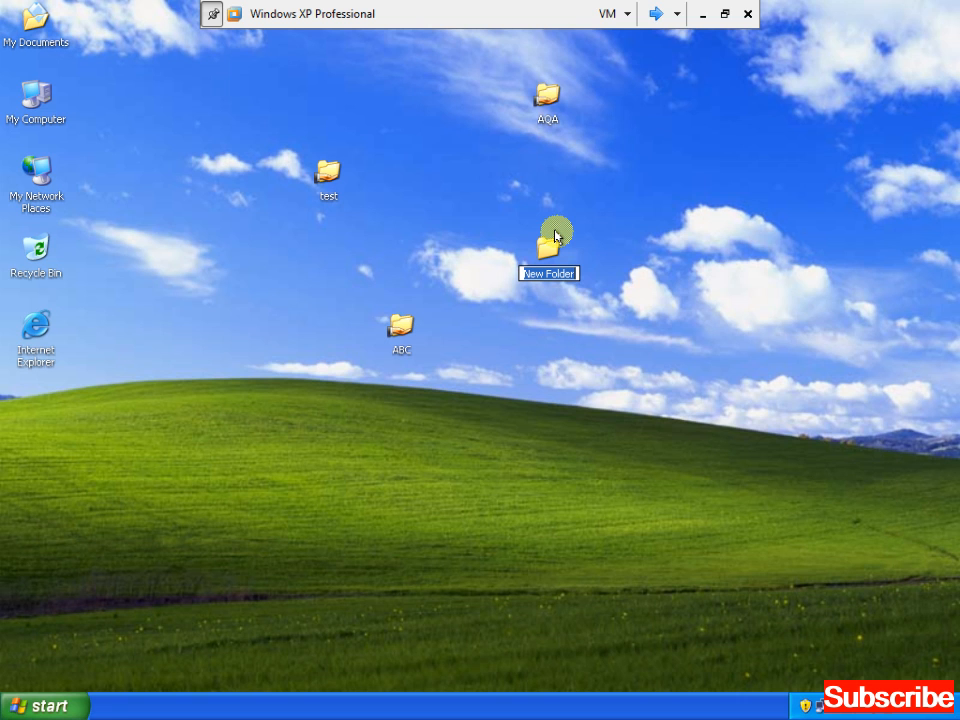
type("k")
key("BackSpace")
type("KARDAN")
key("Return")
Inside KARDAN, create a new text document named ABC
double_click(553, 245)
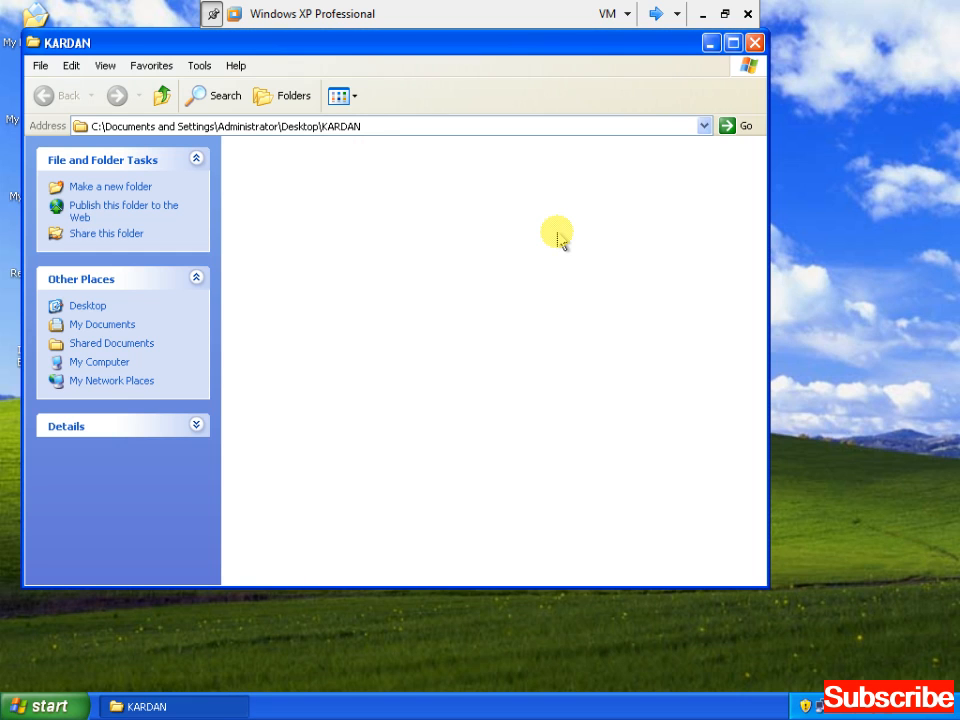
key("shift+F10")
key("w")
key("Up")
key("Up")
key("Up")
key("Return")
type("ABC")
key("Return")
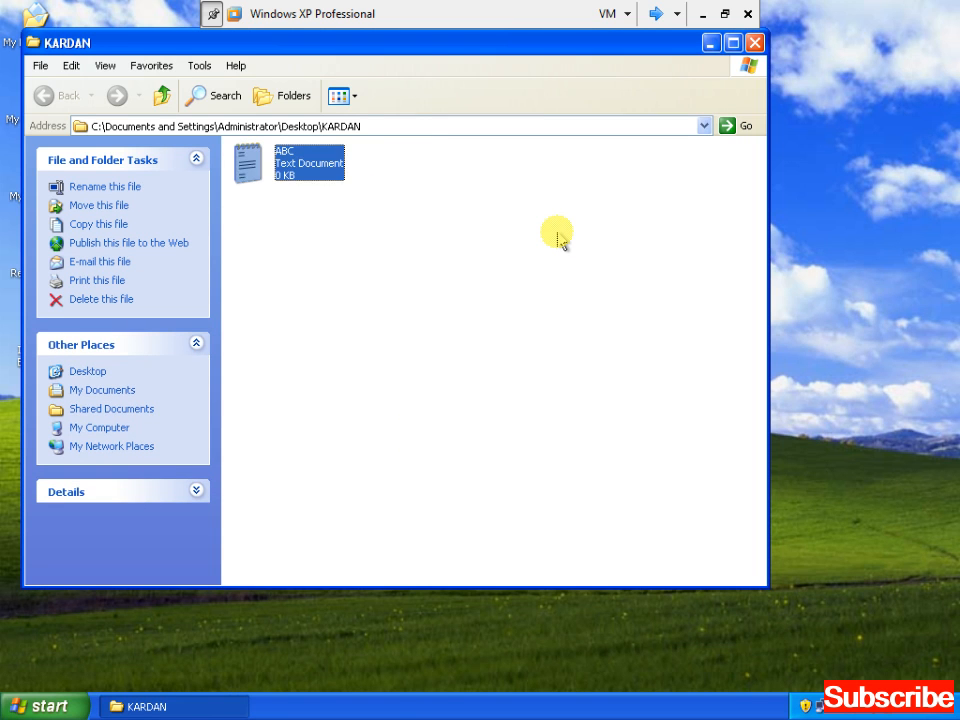
Type DKJLKDSJFLKSD JL into ABC, close Notepad, and close the KARDAN window
key("Return")
type("DKJLKDSJFLKSD JL")
key("alt+space")
key("c")
key("n")
key("alt+space")
key("c")
left_click(540, 354)
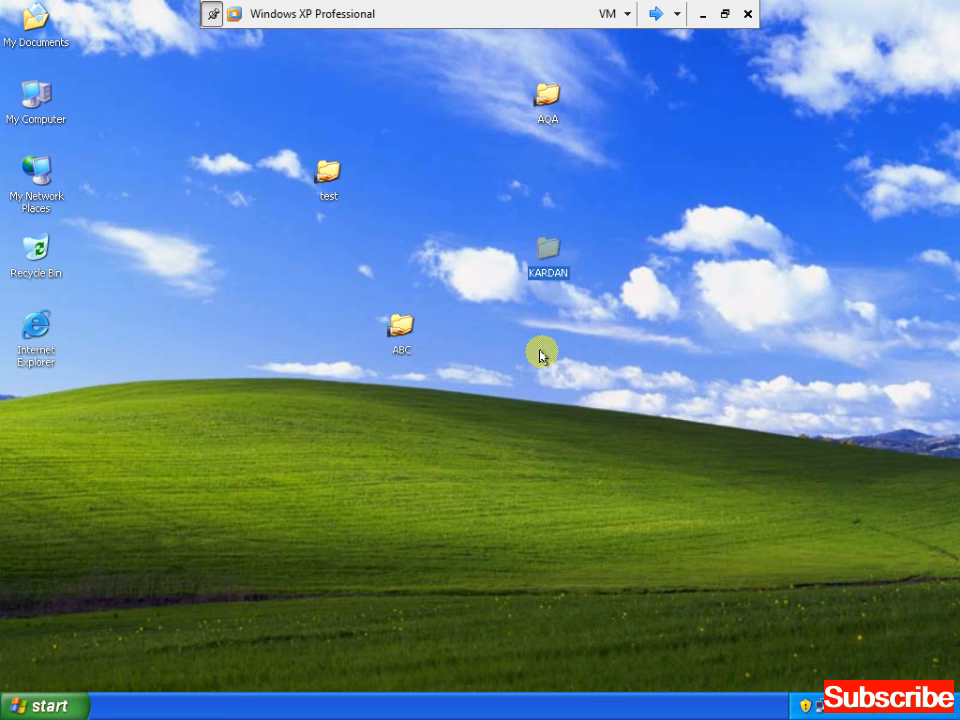
Turn on Share this folder in KARDAN's Sharing properties and apply it
right_click(545, 265)
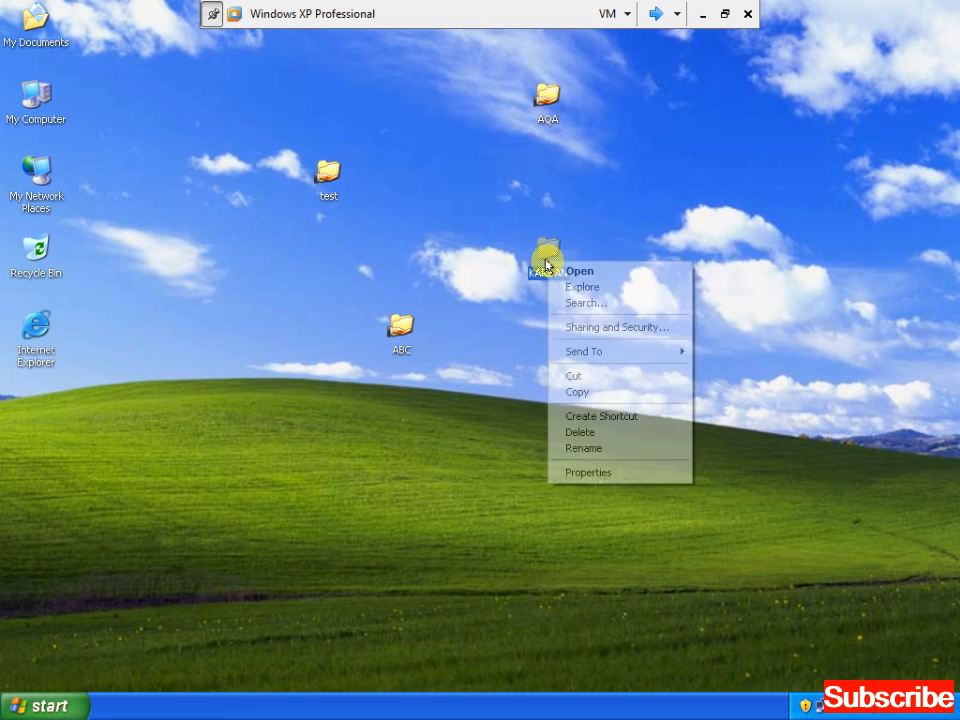
left_click(593, 473)
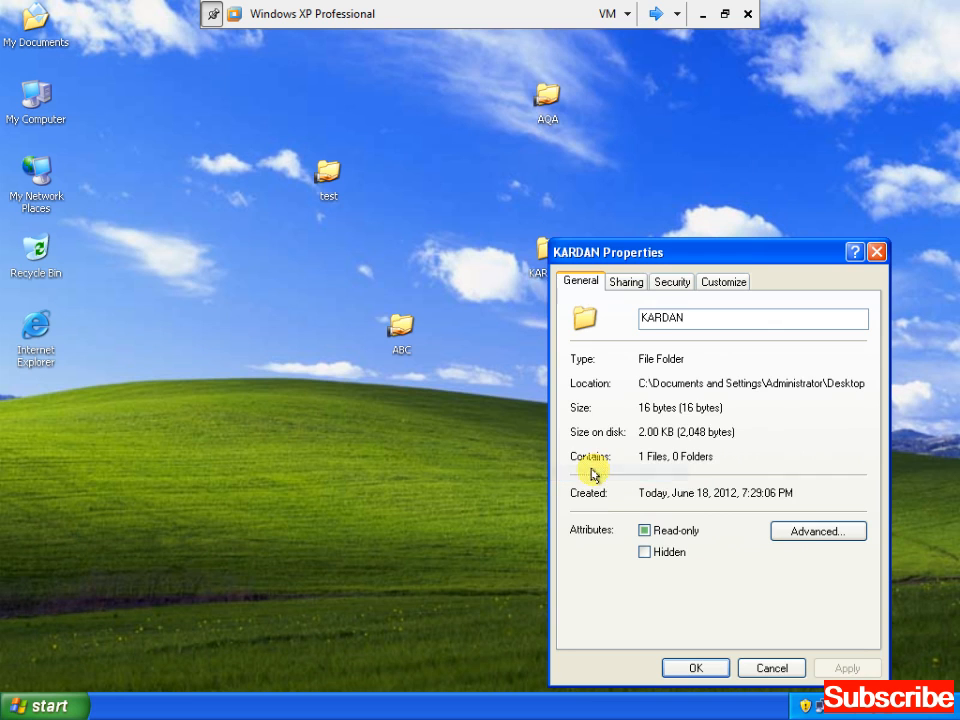
left_click(626, 282)
left_click_drag(628, 252, 603, 142)
left_click(562, 266)
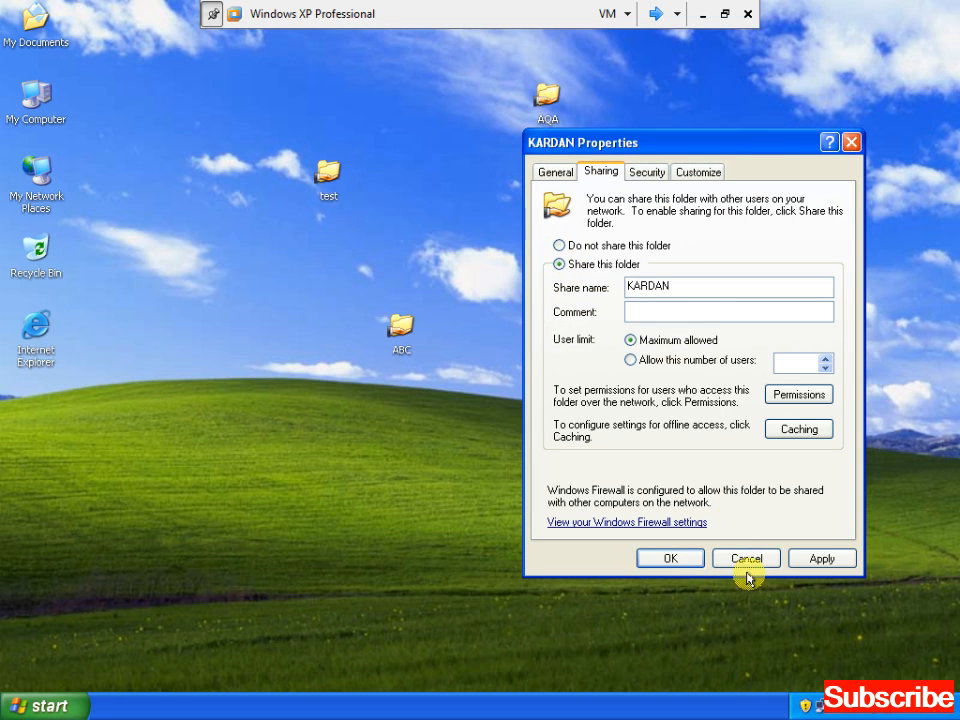
left_click(812, 559)
left_click(672, 559)
left_click(675, 563)
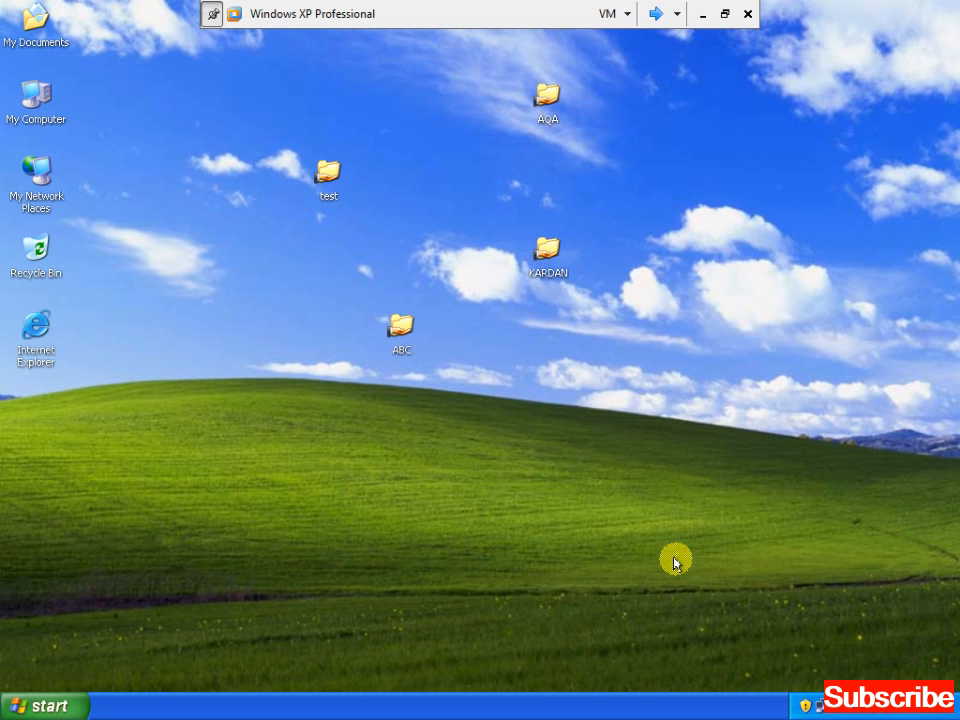
Reopen KARDAN's Sharing settings and add a new share named FINANCE$
right_click(543, 264)
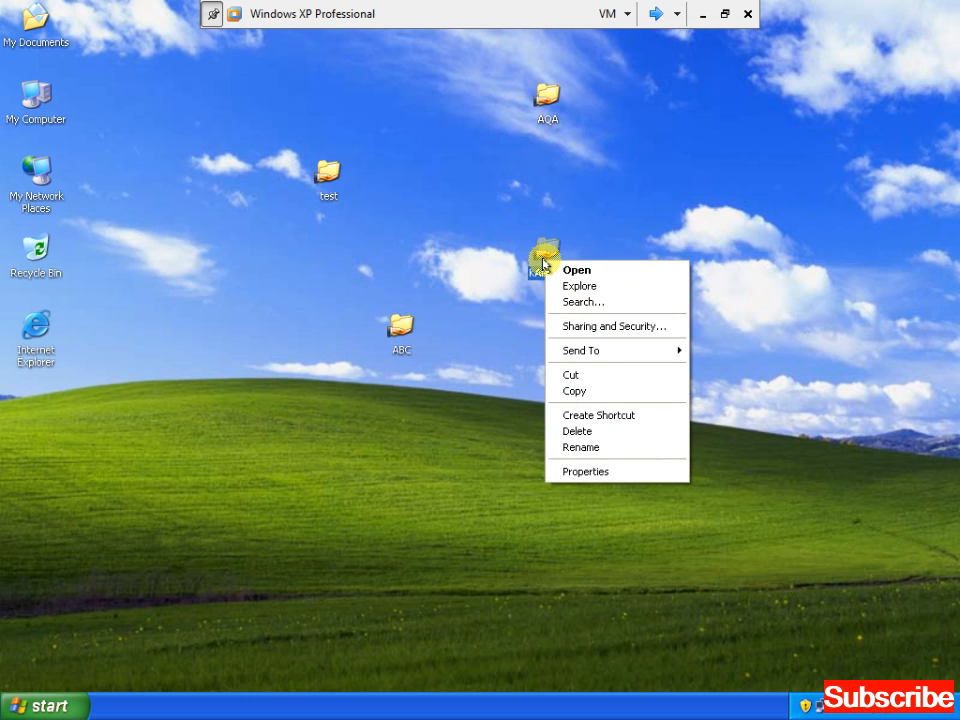
left_click(585, 470)
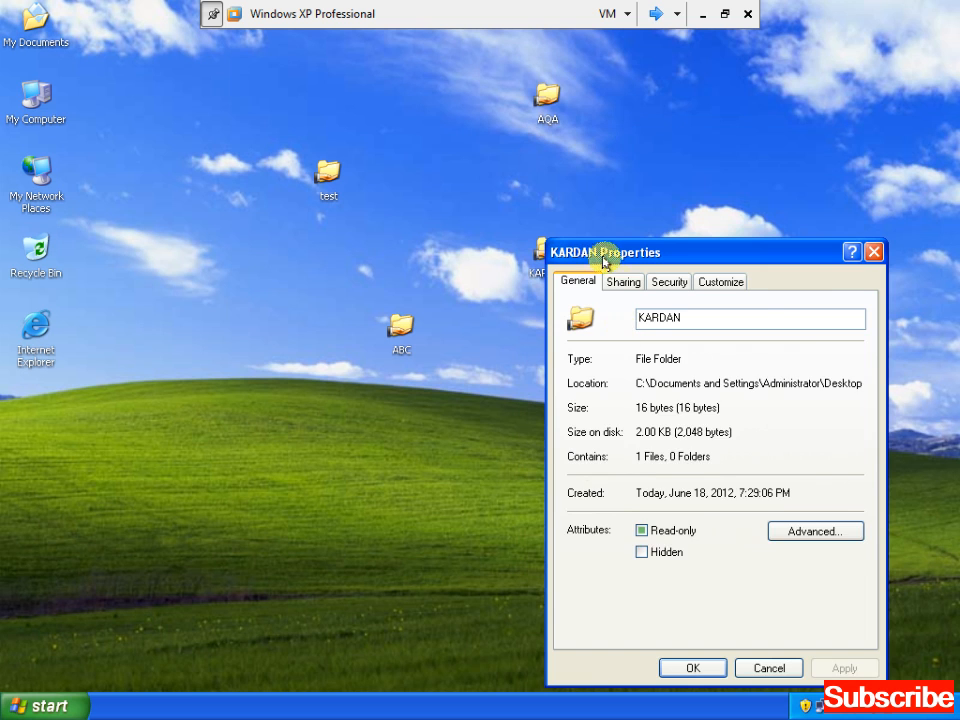
left_click(620, 282)
left_click_drag(619, 253, 590, 64)
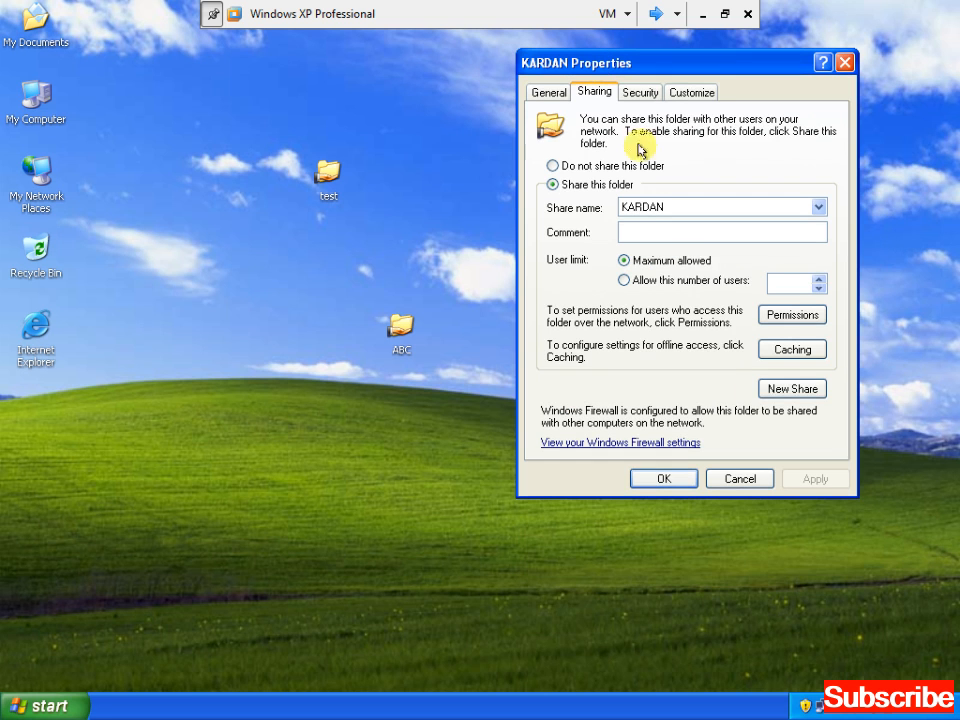
left_click(786, 394)
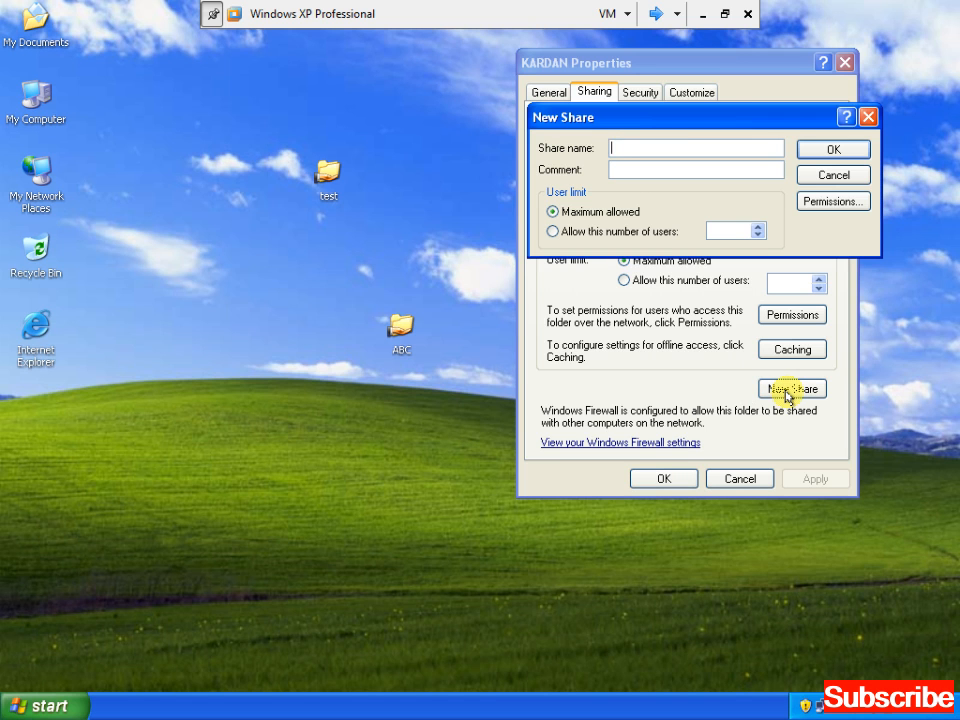
type("FlNIN")
key("BackSpace")
key("BackSpace")
type("ANCE")
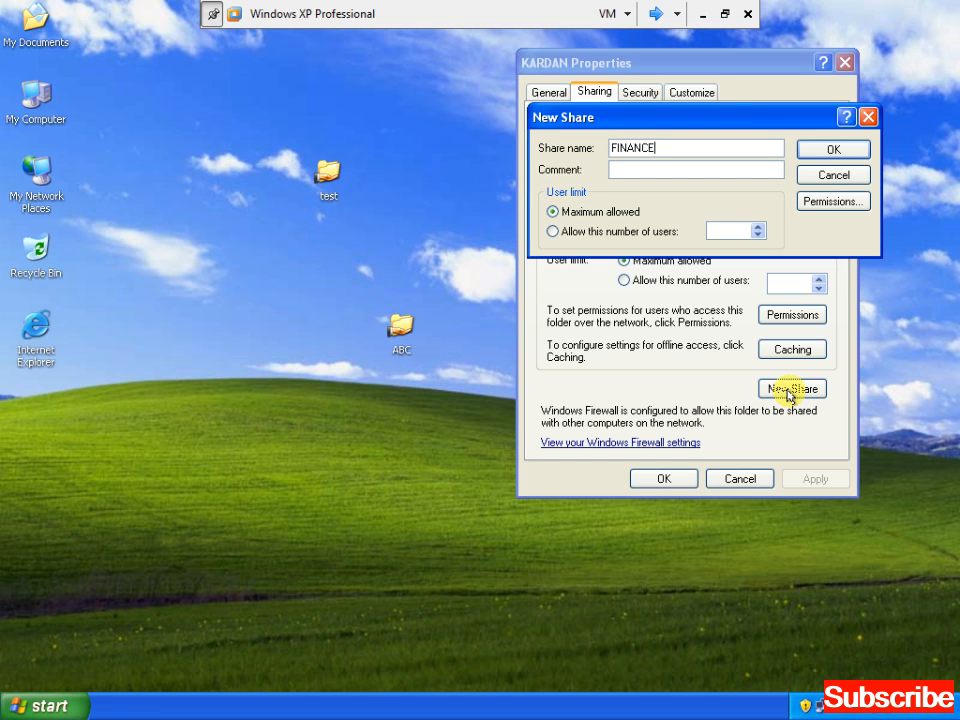
type("$")
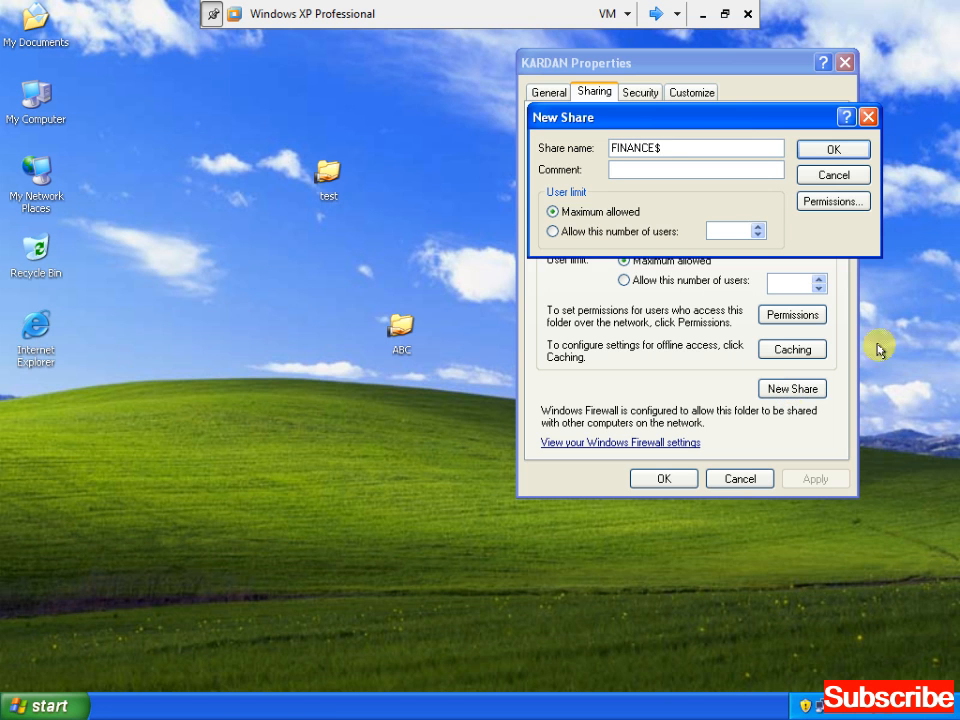
Give Everyone Full Control on FINANCE$ and confirm the new share
left_click(835, 202)
left_click(767, 364)
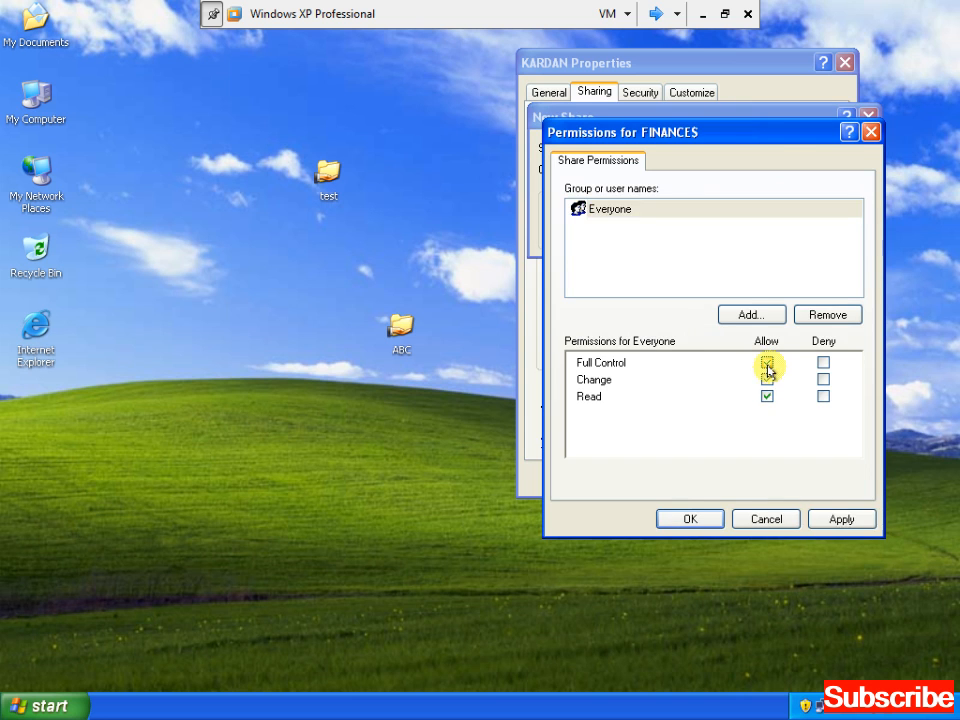
left_click(843, 520)
left_click(712, 521)
left_click(826, 154)
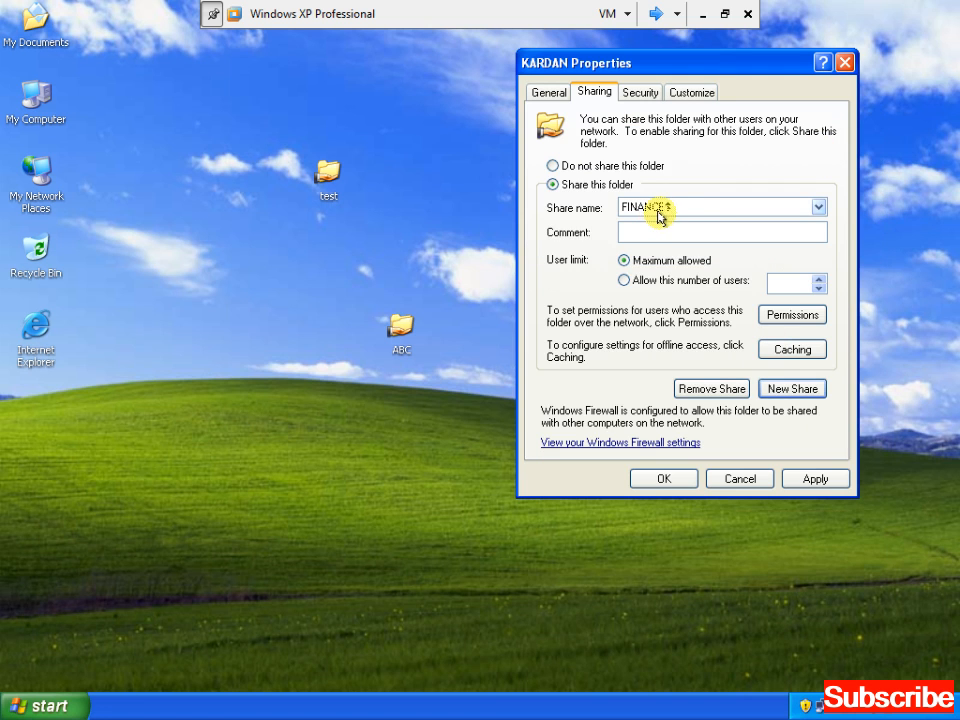
left_click(805, 479)
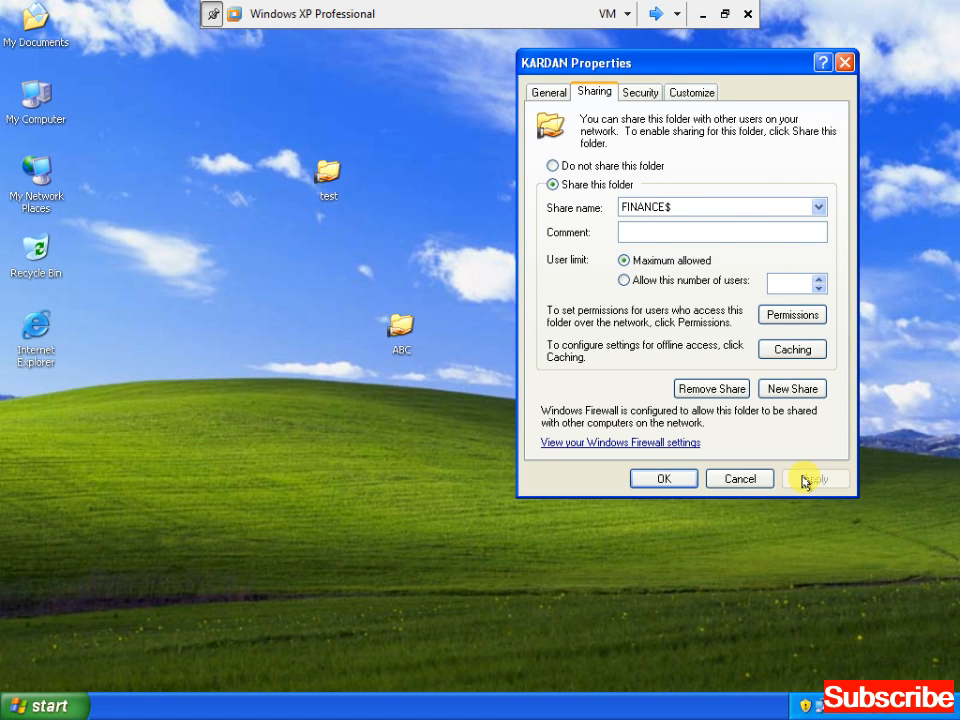
Remove the KARDAN share name, leaving only FINANCE$, and close the properties
left_click(817, 205)
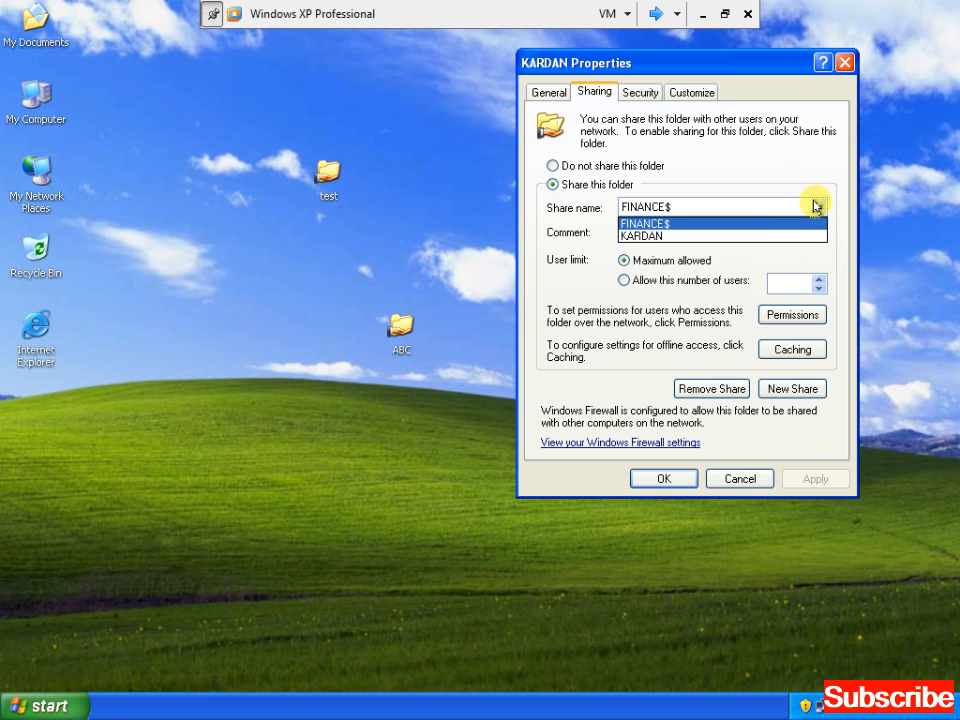
left_click(737, 240)
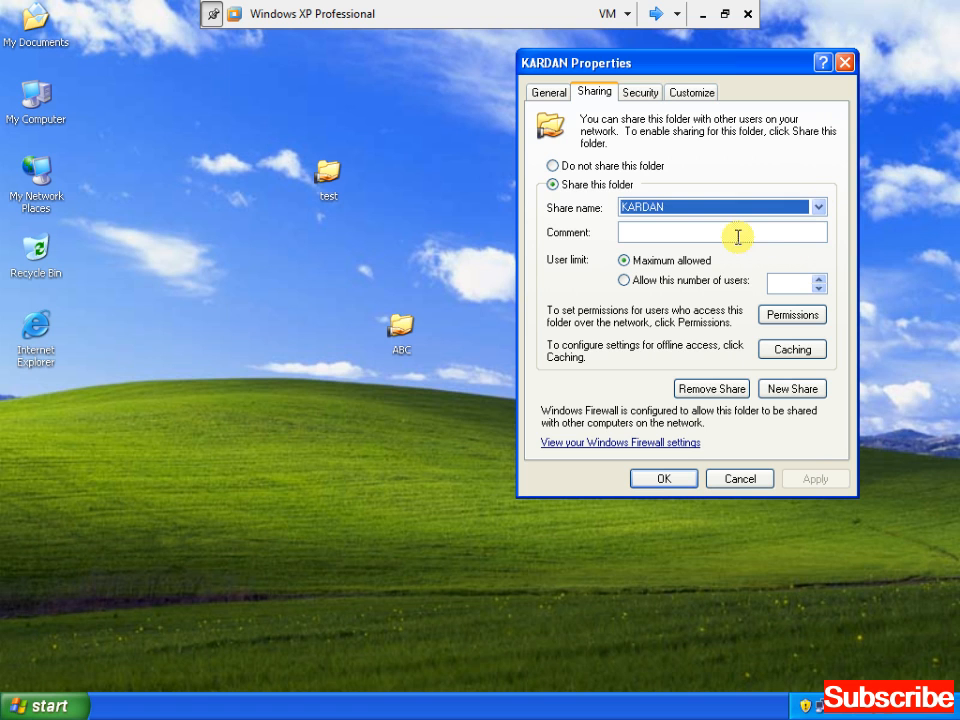
left_click(708, 392)
left_click(810, 478)
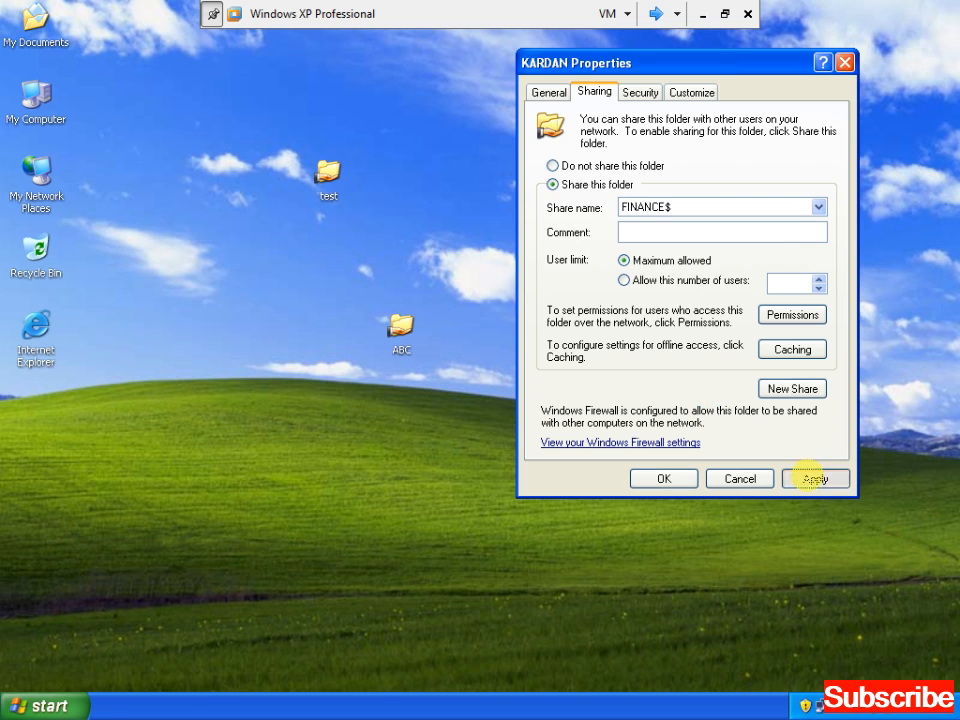
left_click(666, 478)
Refresh the desktop twice and switch to the second virtual machine
right_click(651, 381)
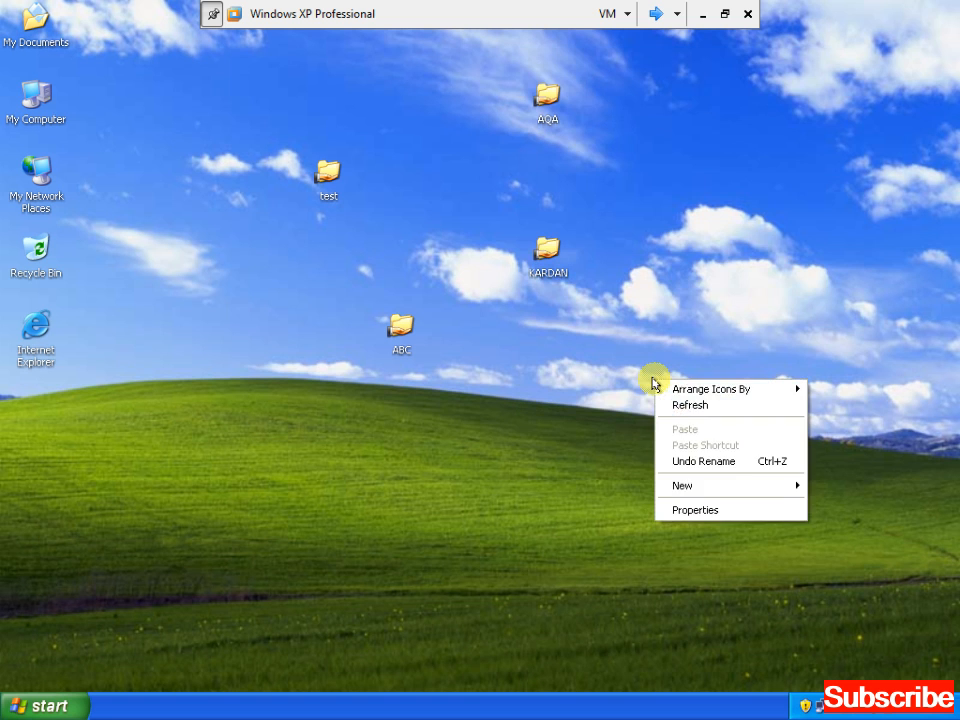
left_click(675, 404)
right_click(699, 179)
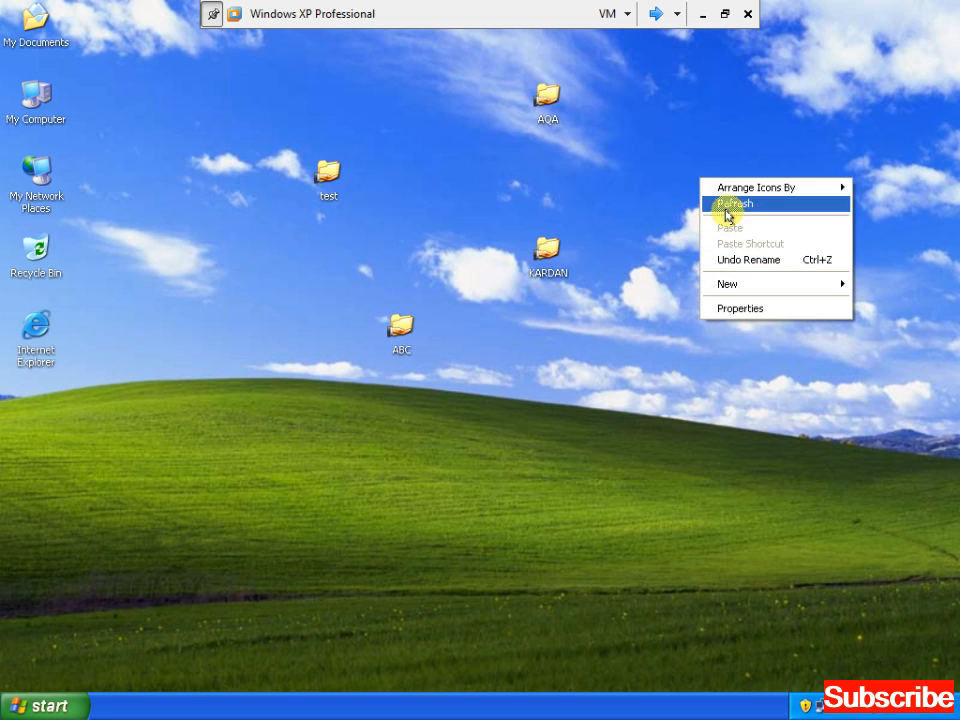
left_click(727, 205)
left_click(656, 13)
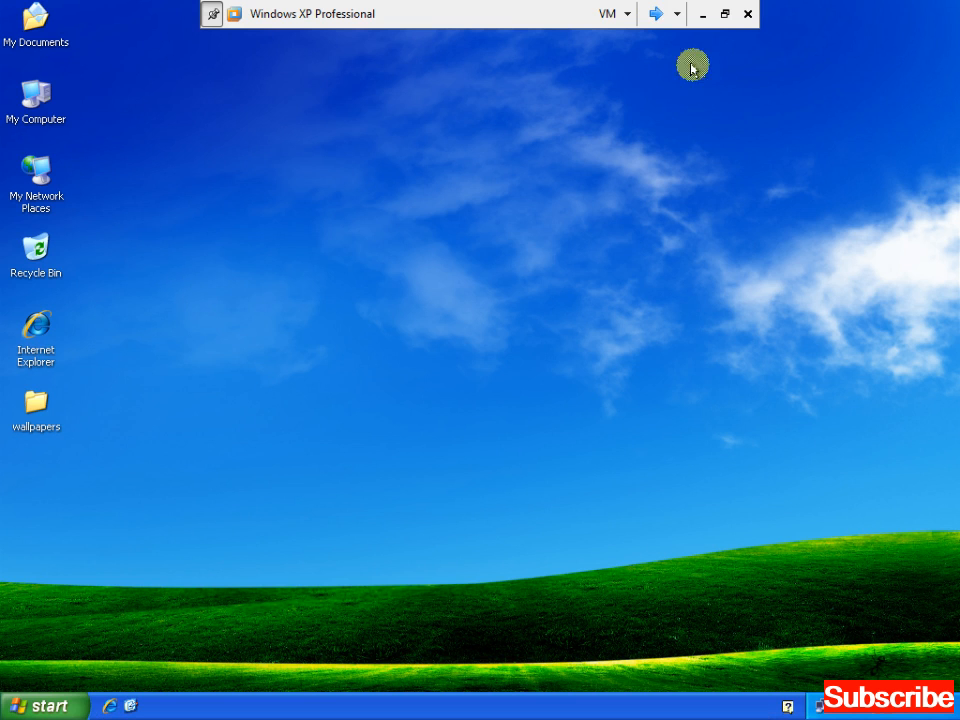
Open \\client1, confirm FINANCE$ is absent from its visible shares, and close the listing
key("super+r")
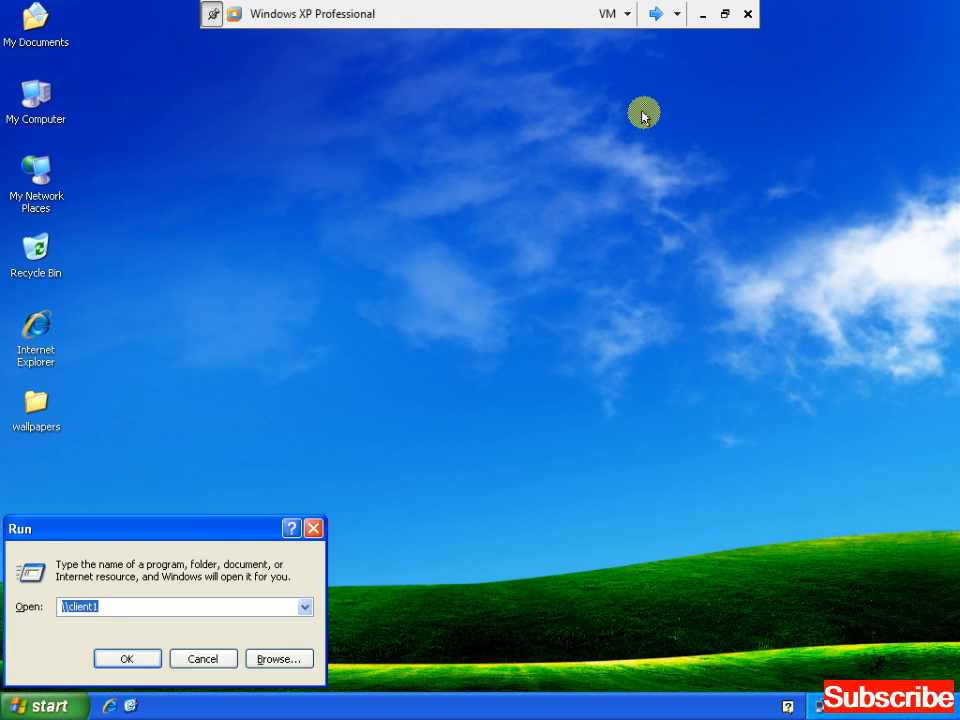
key("Return")
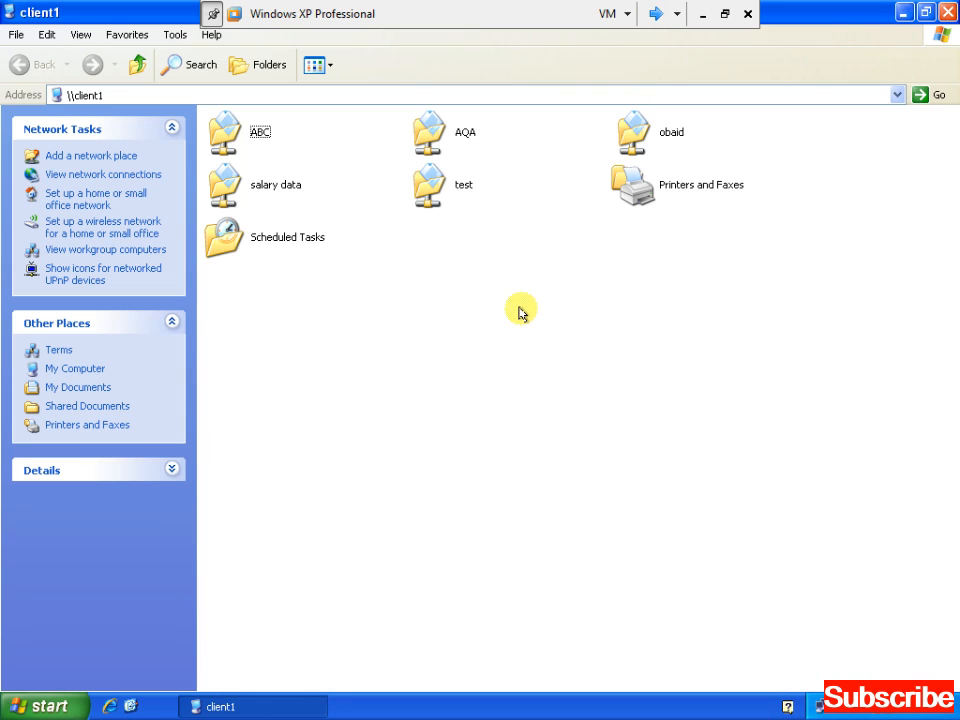
key("alt+space")
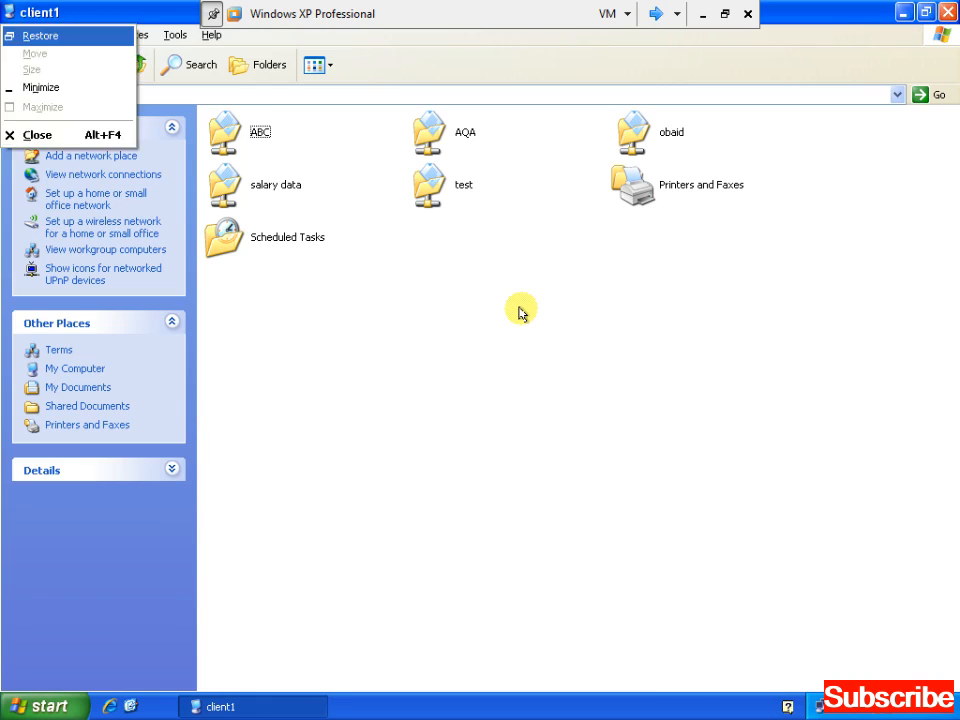
key("c")
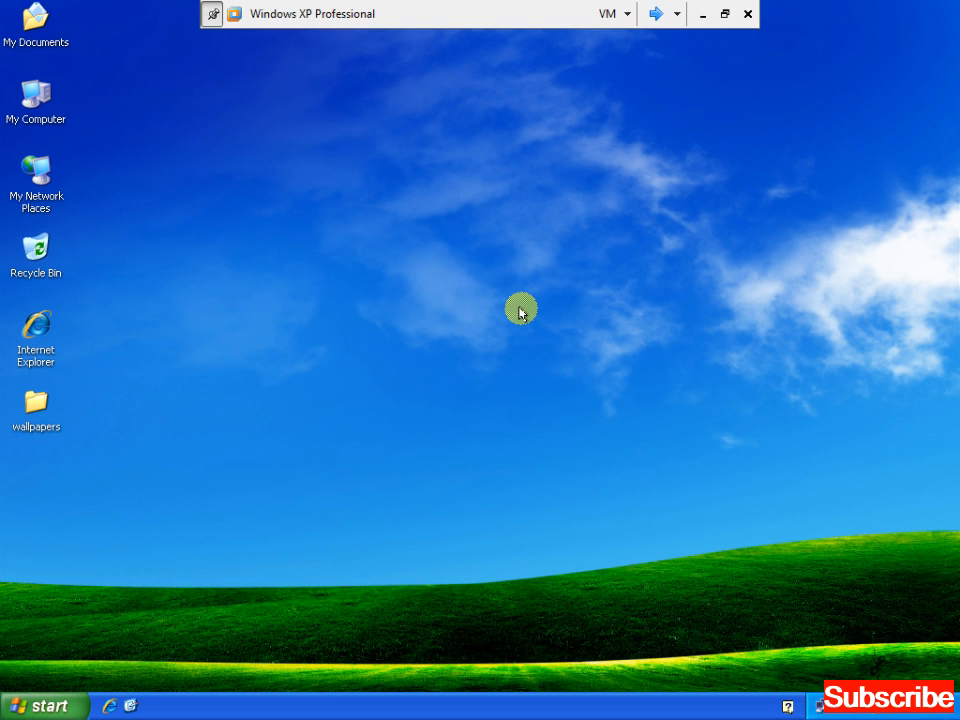
Open the hidden share \\192.168.3.1\FINANCE$ from the Run box
key("super+r")
type("\\\\")
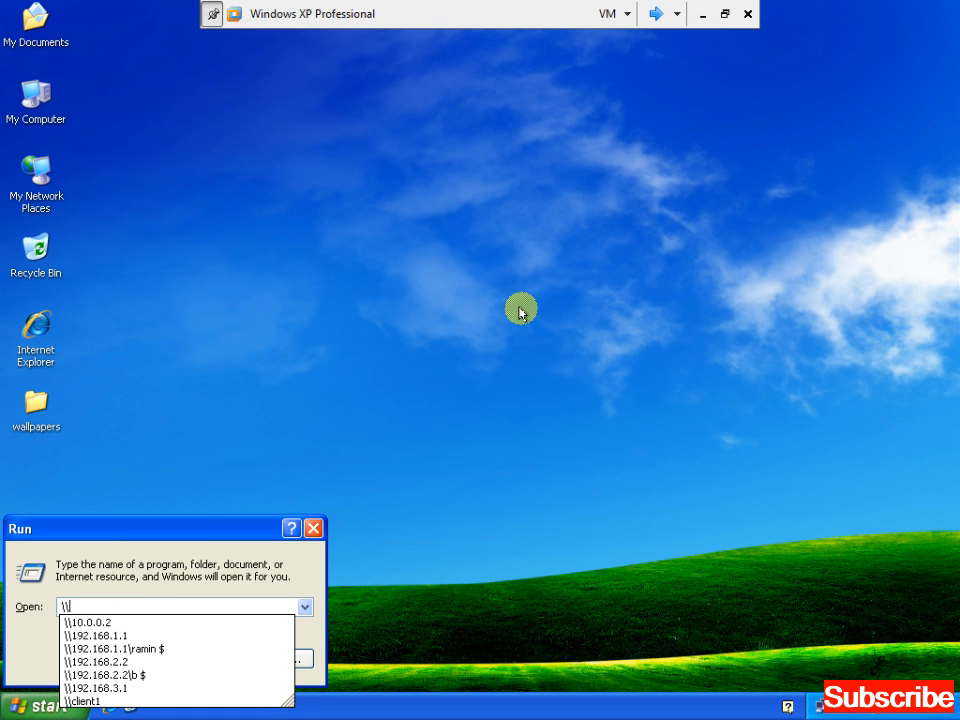
type("192")
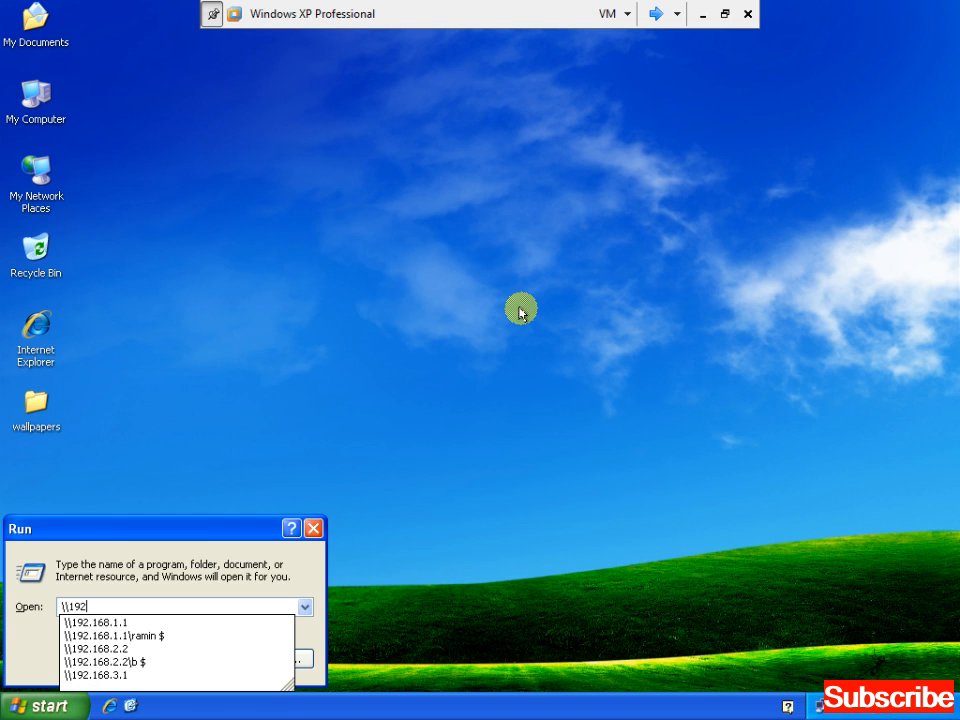
type(".168.3.")
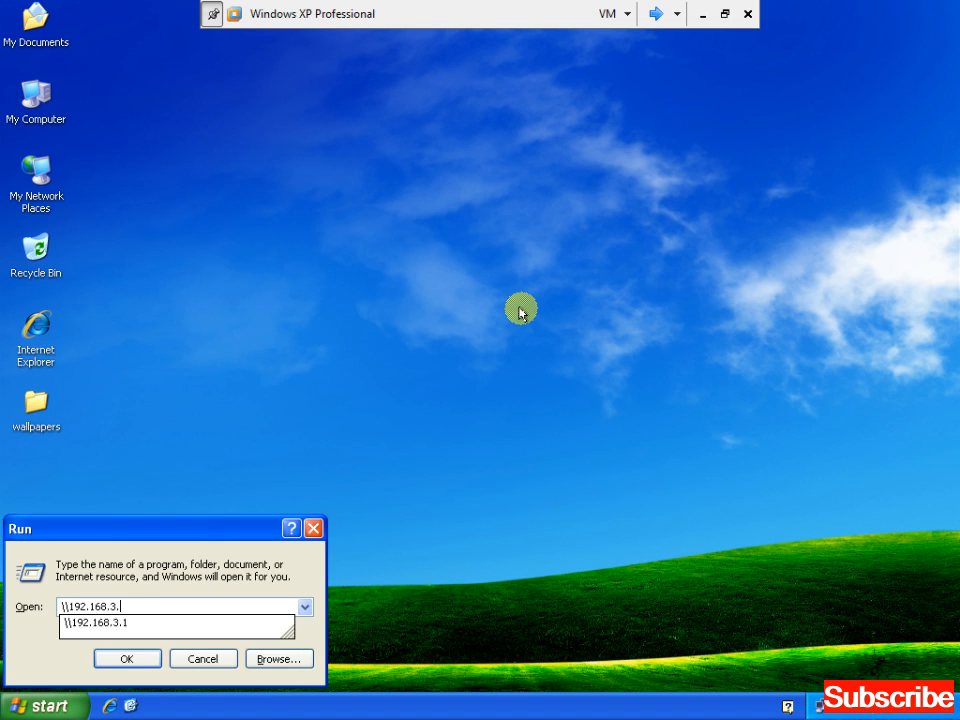
type("1\\")
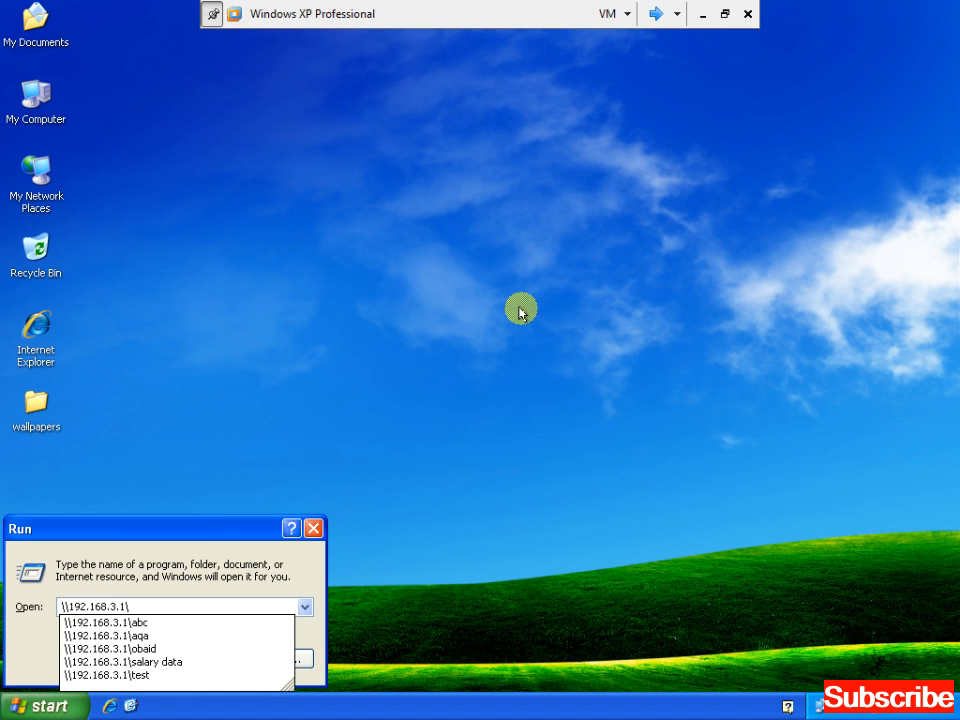
type("FI")
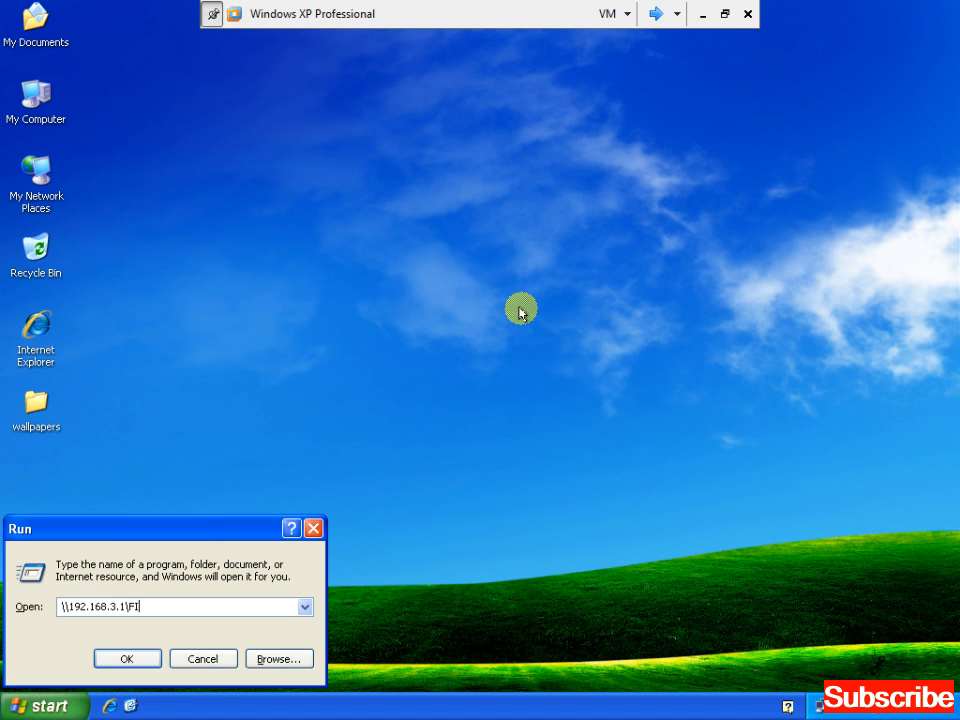
type("NANCE$")
key("Return")
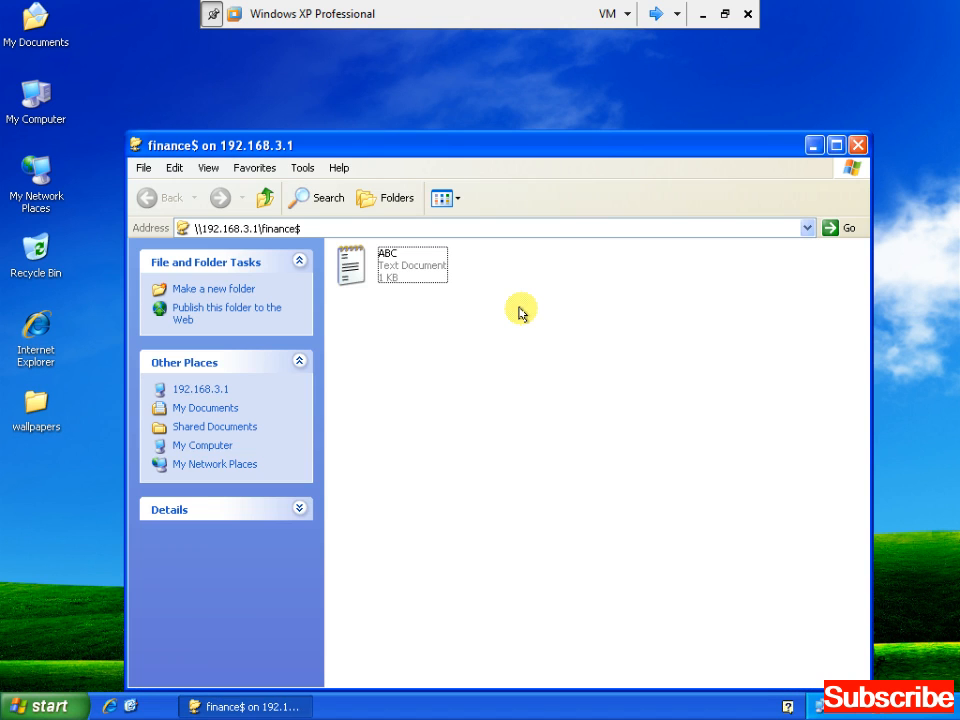
Open ABC.txt in Notepad to read its contents, then close it
left_click(295, 227)
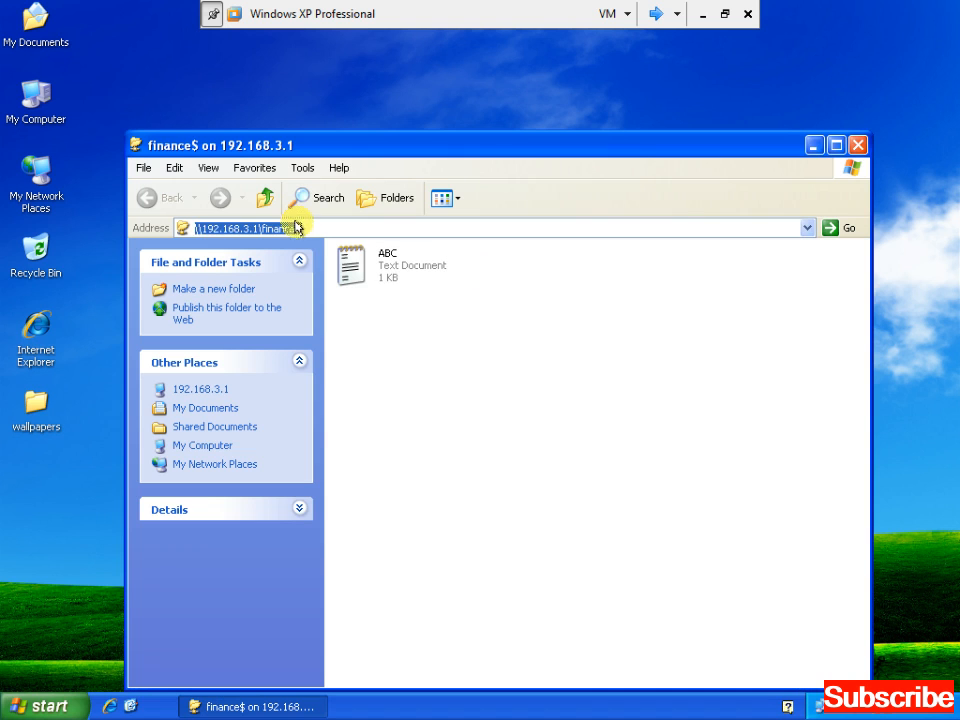
left_click(382, 283)
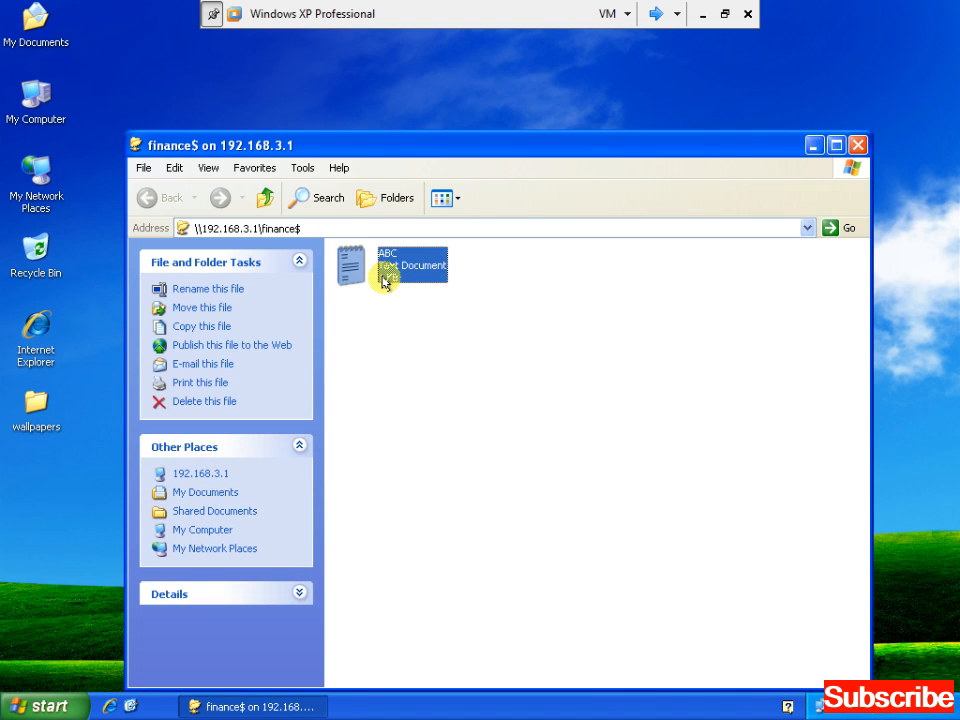
double_click(383, 280)
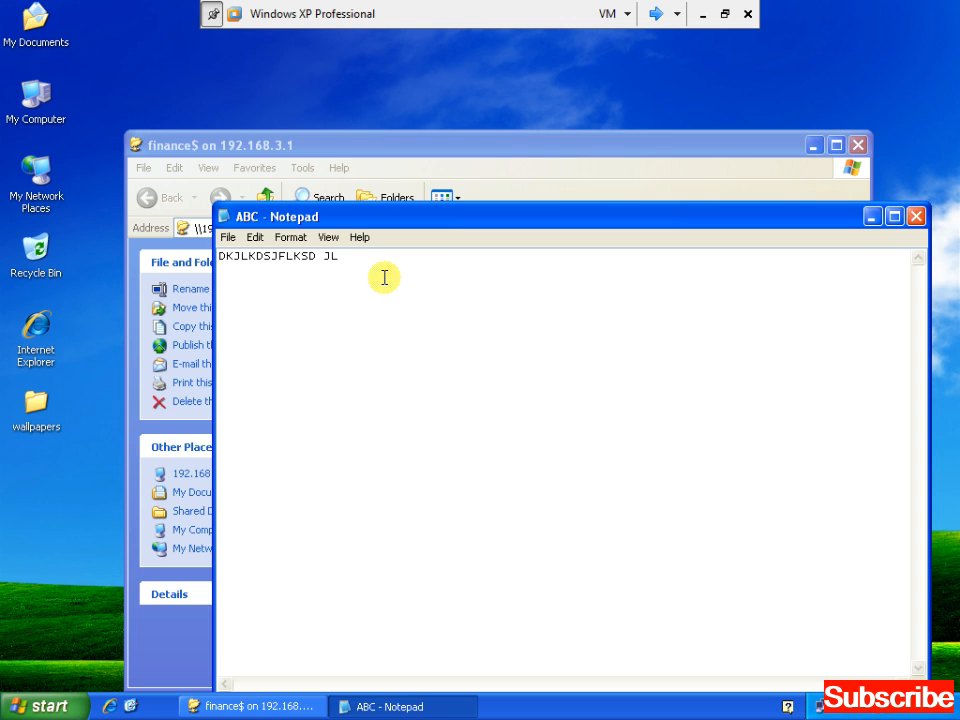
key("alt+F4")
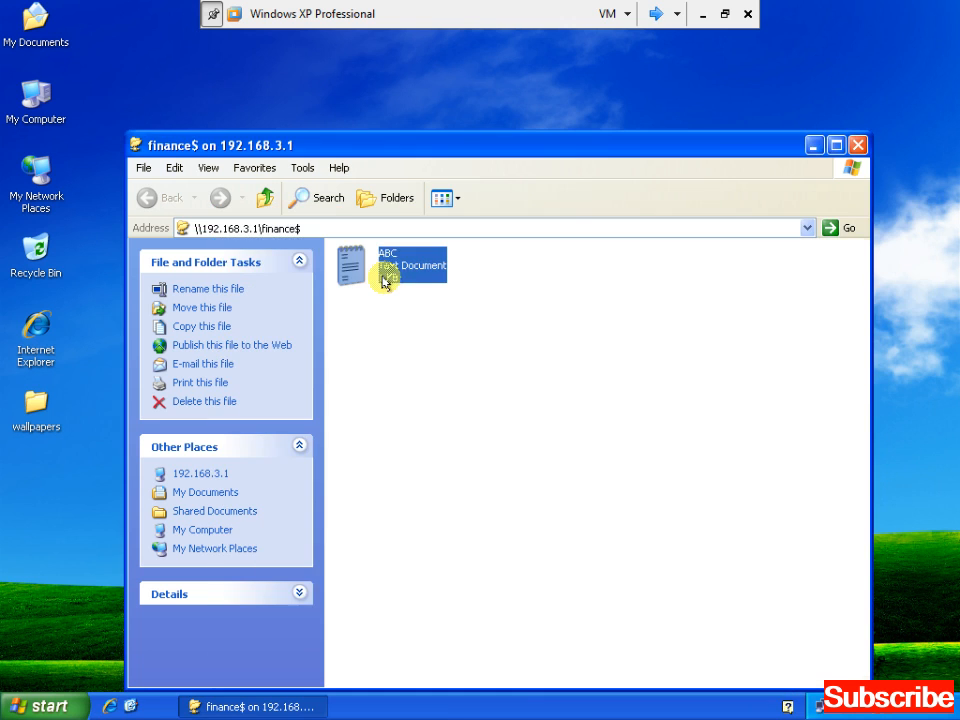
Close the finance$ window, minimise the VM, and stop the Camtasia recording from the tray
left_click(860, 147)
left_click(702, 15)
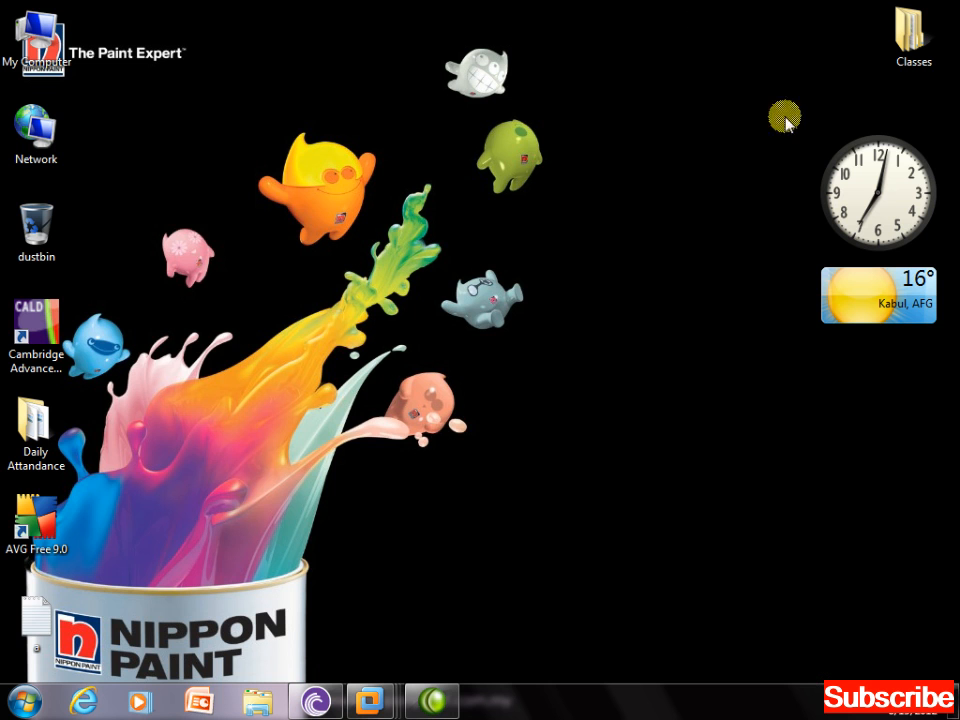
left_click(870, 700)
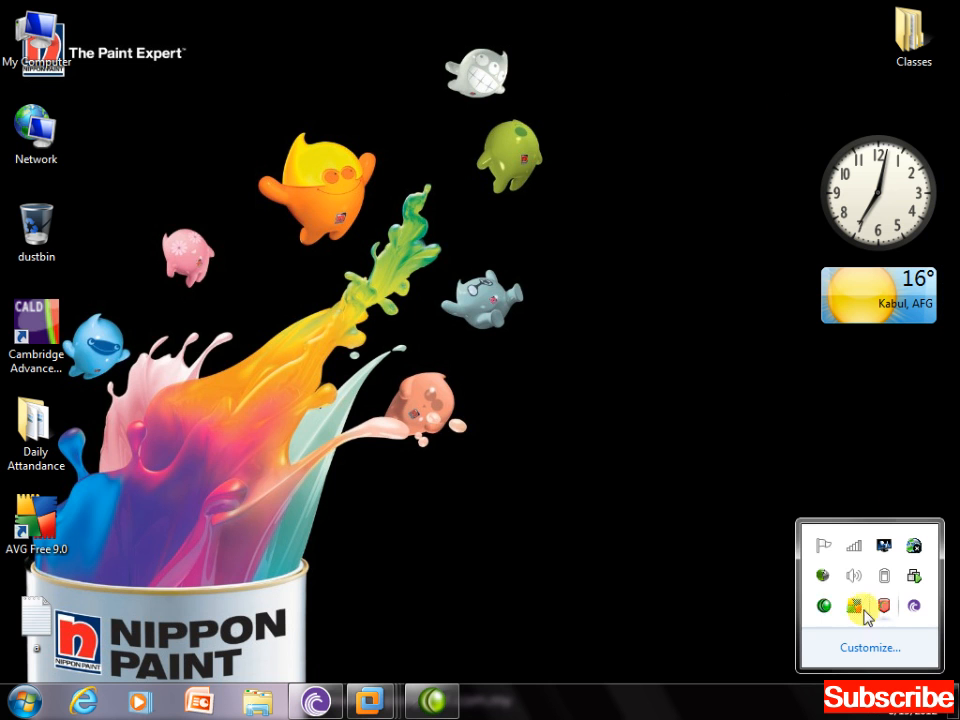
right_click(820, 607)
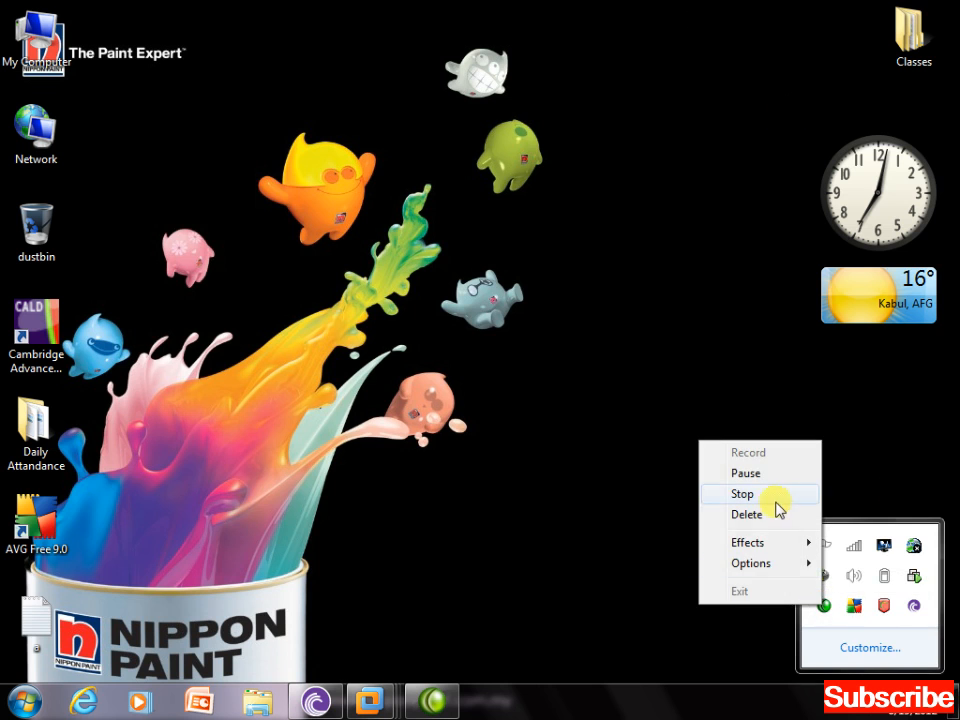
left_click(745, 494)
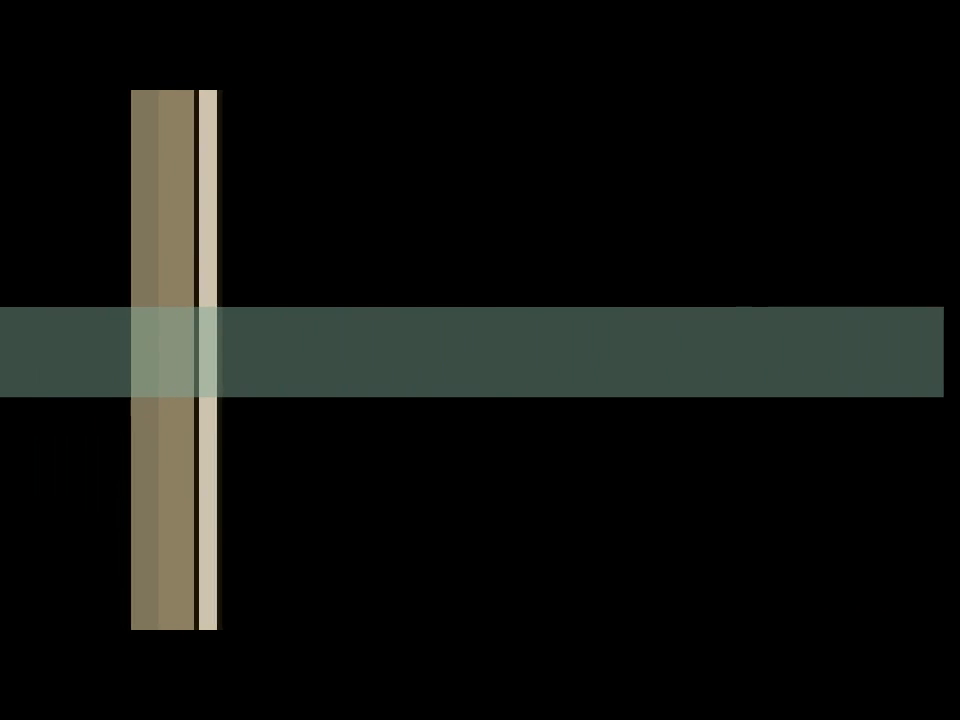